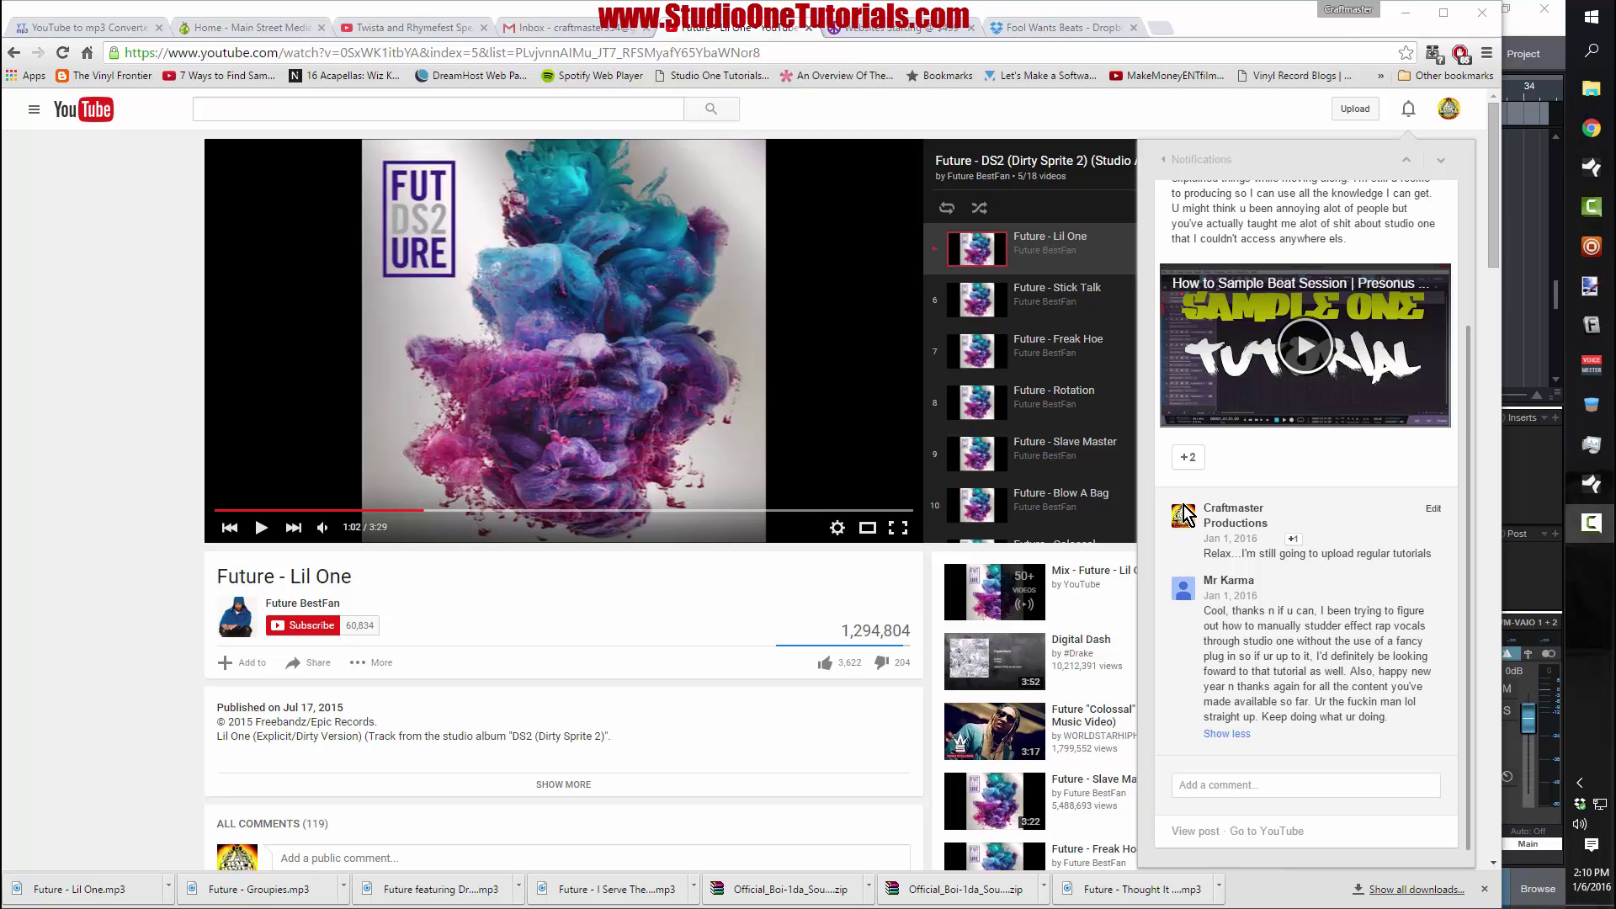
- Switch from the browser to Studio One and play the verse vocal from about bar 19
left_click(1406, 16)
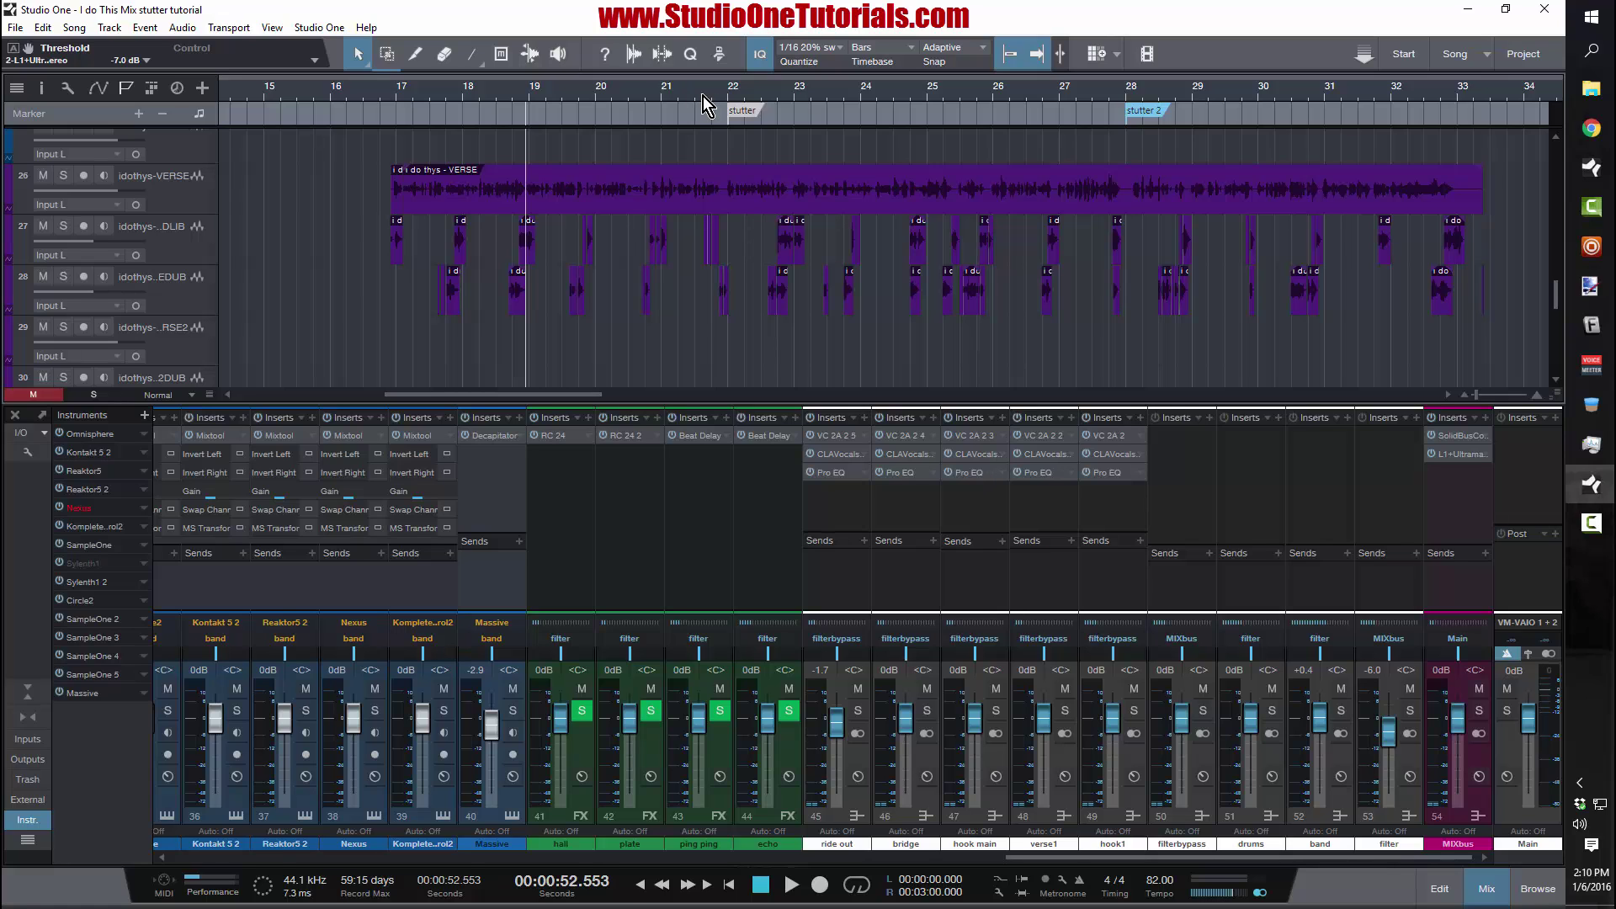
left_click_drag(714, 94, 712, 145)
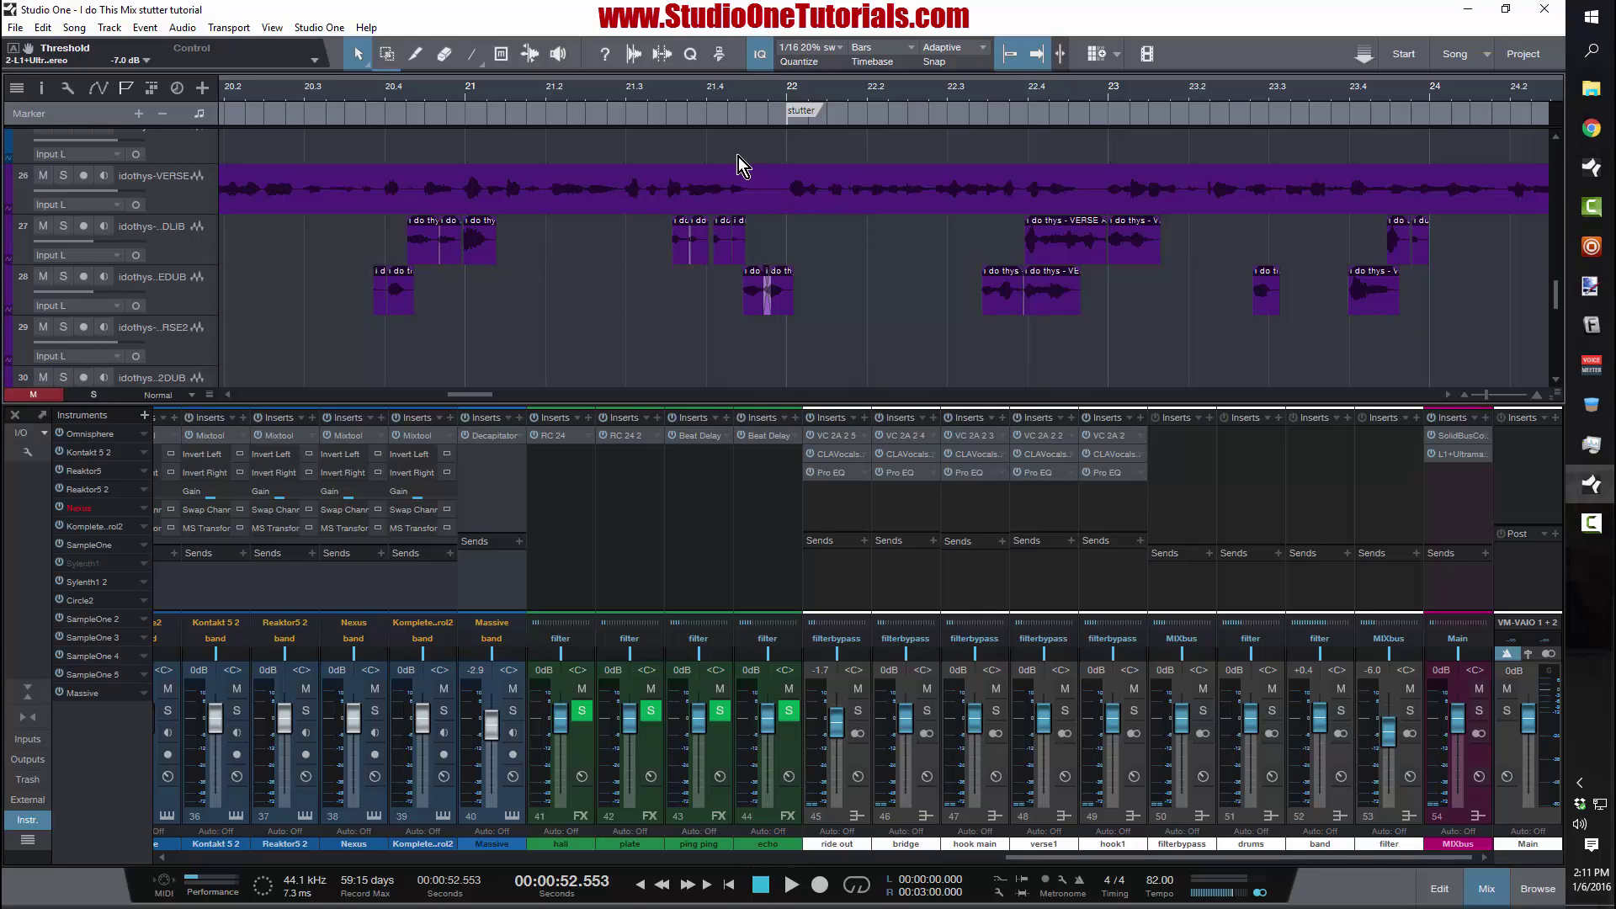
mouse_move(687, 87)
left_mouse_down()
mouse_move(689, 102)
mouse_move(692, 69)
left_mouse_up()
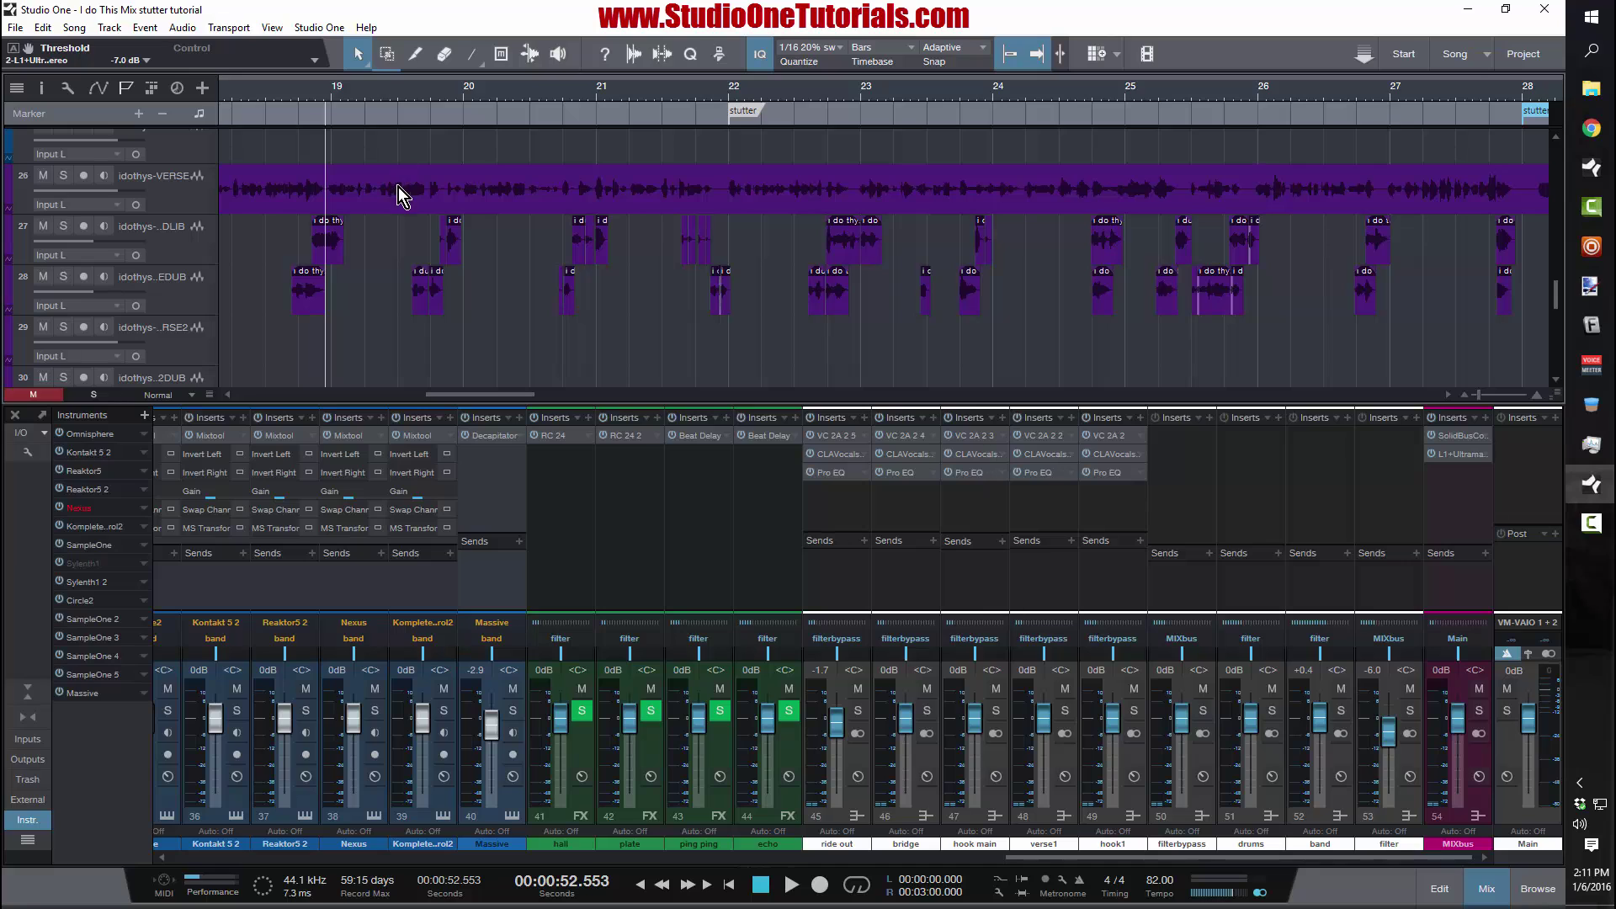
left_click(398, 101)
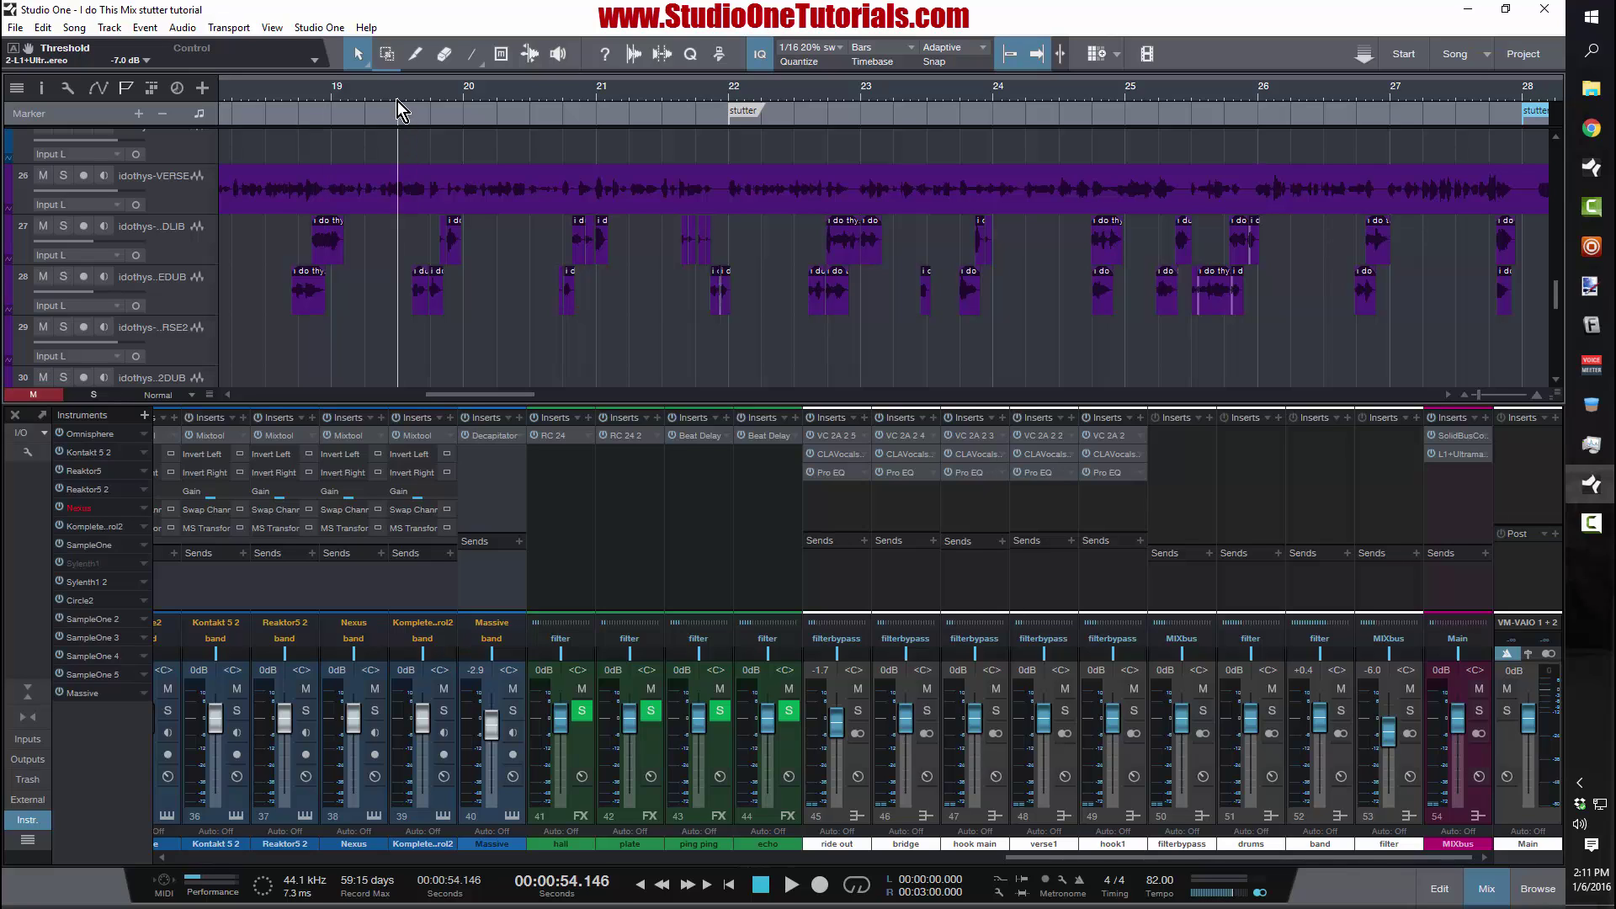
left_click(330, 94)
key("space")
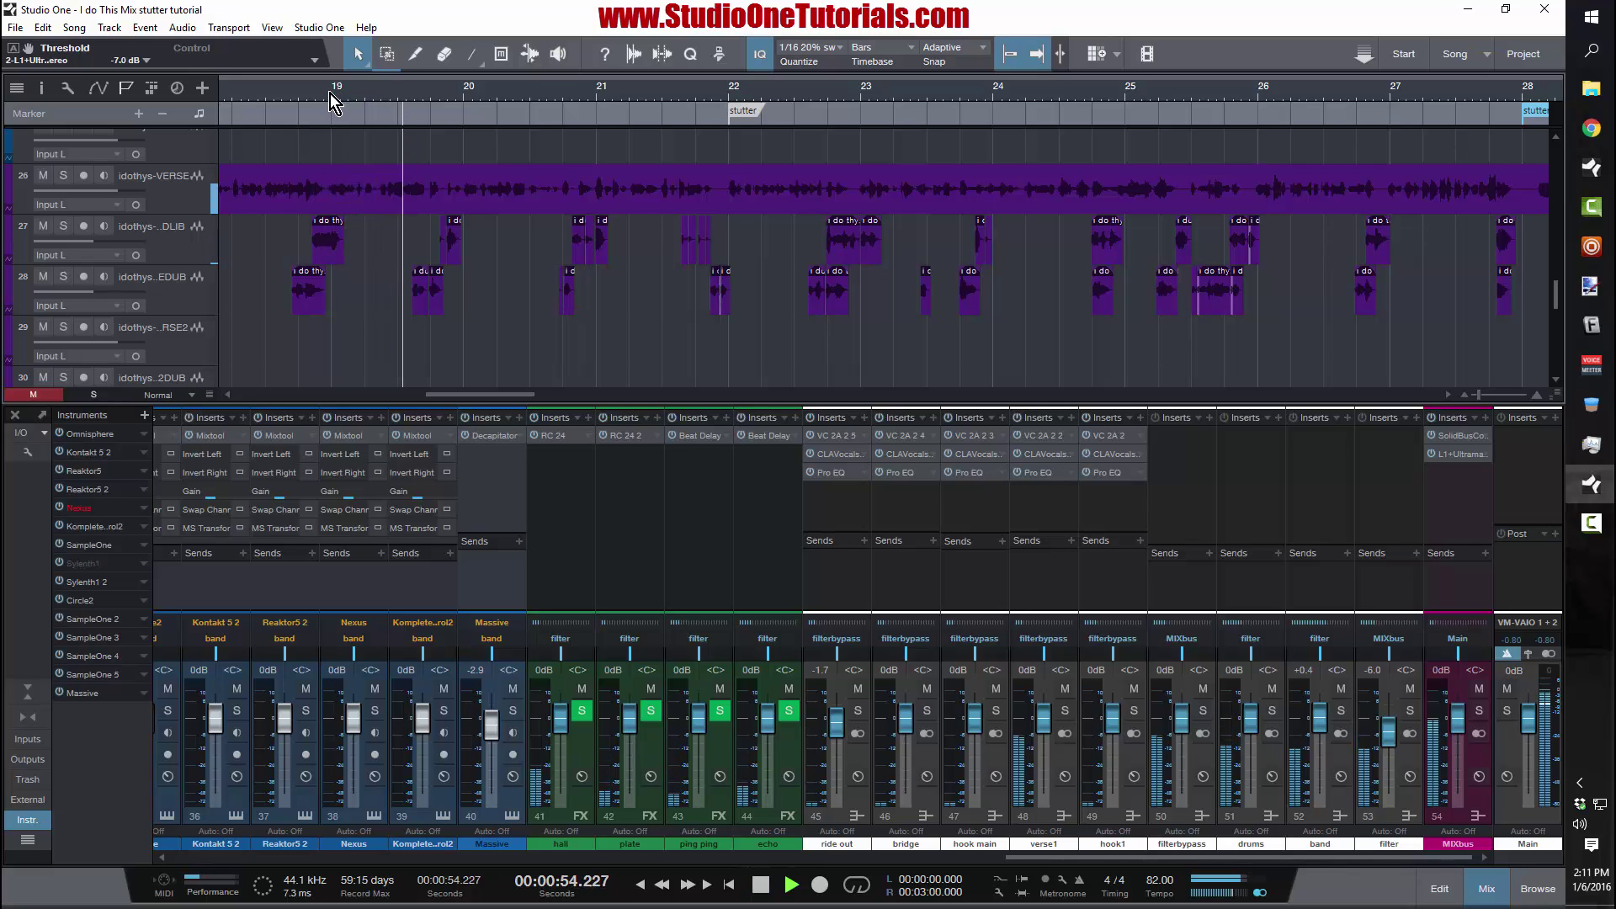
key("space")
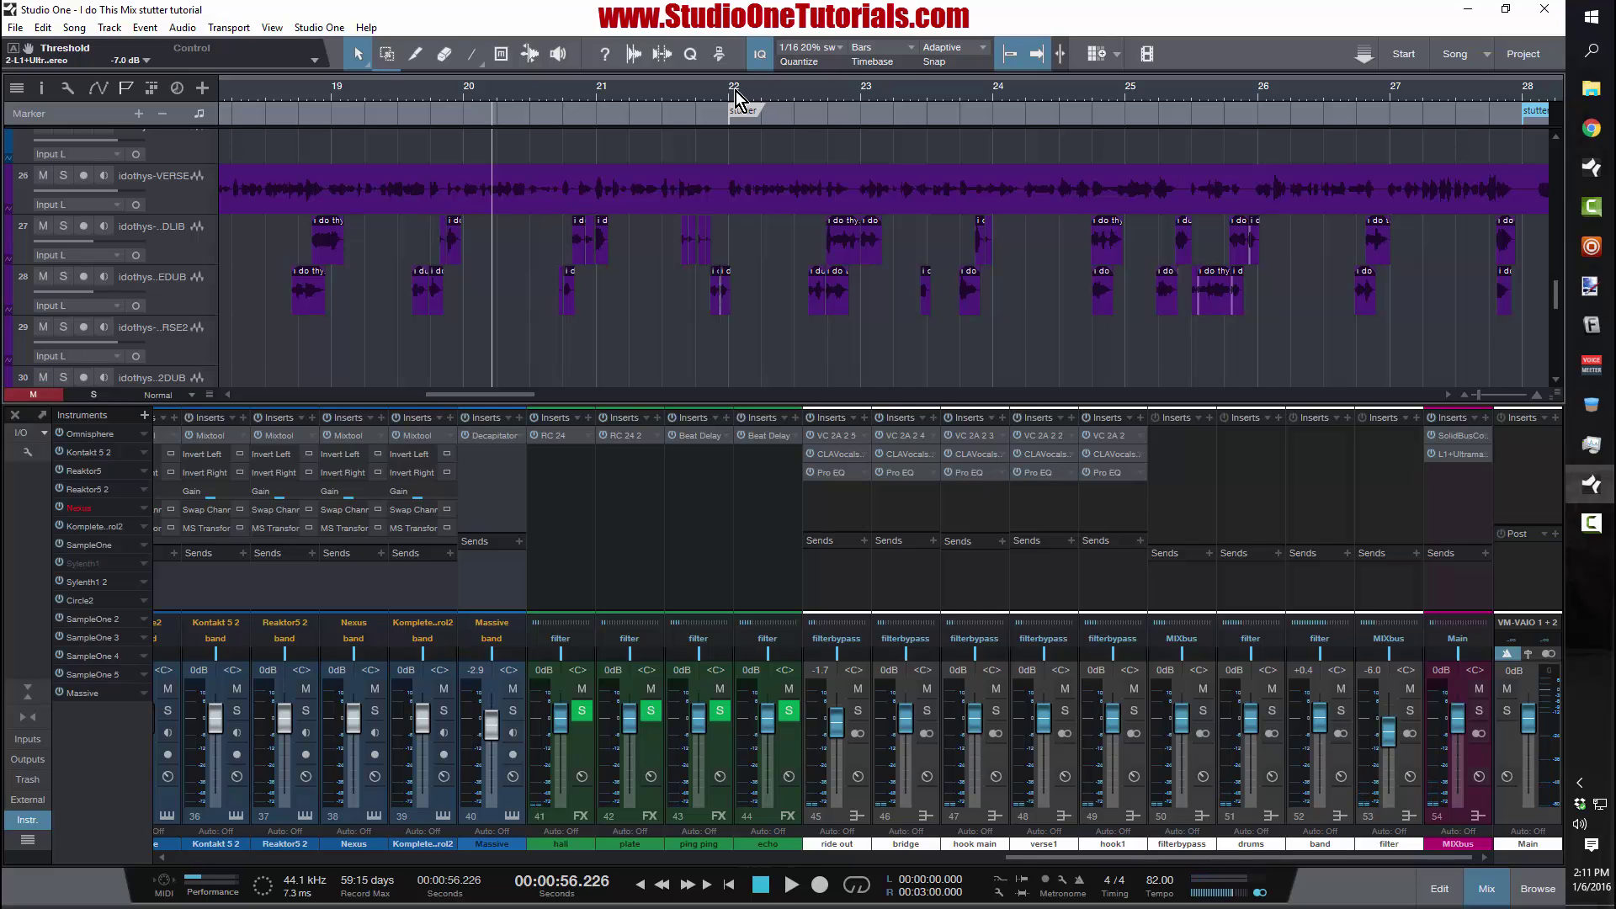
- Split the verse vocal event just after bar 22, at the stutter marker, and again right after the first word
scroll(736, 91, "up", 4, "ctrl")
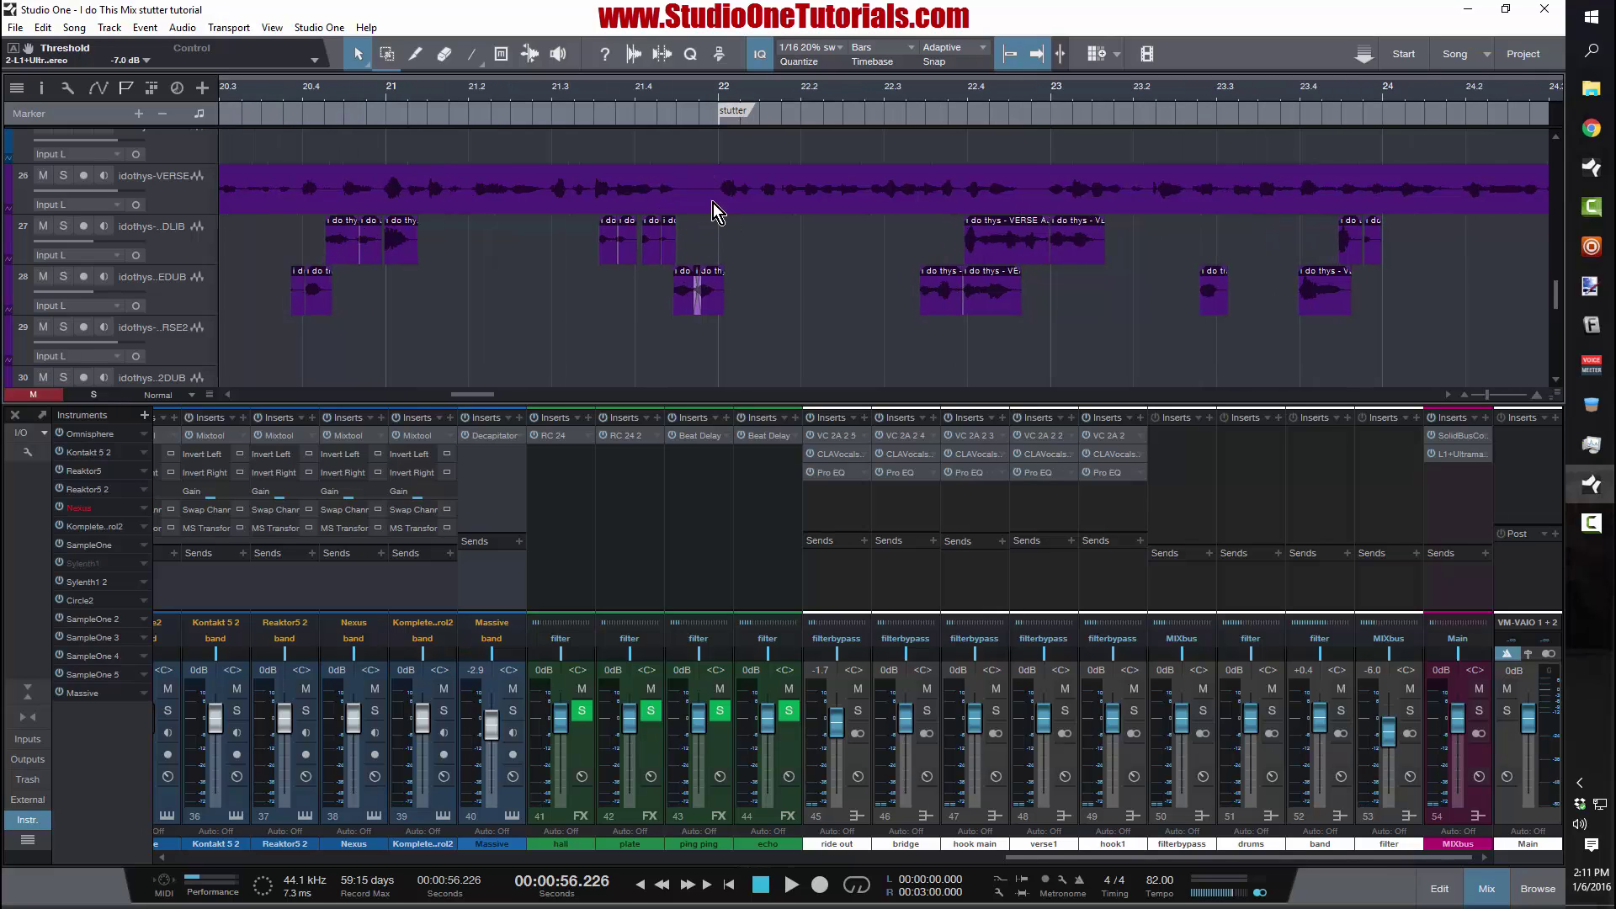
key("3")
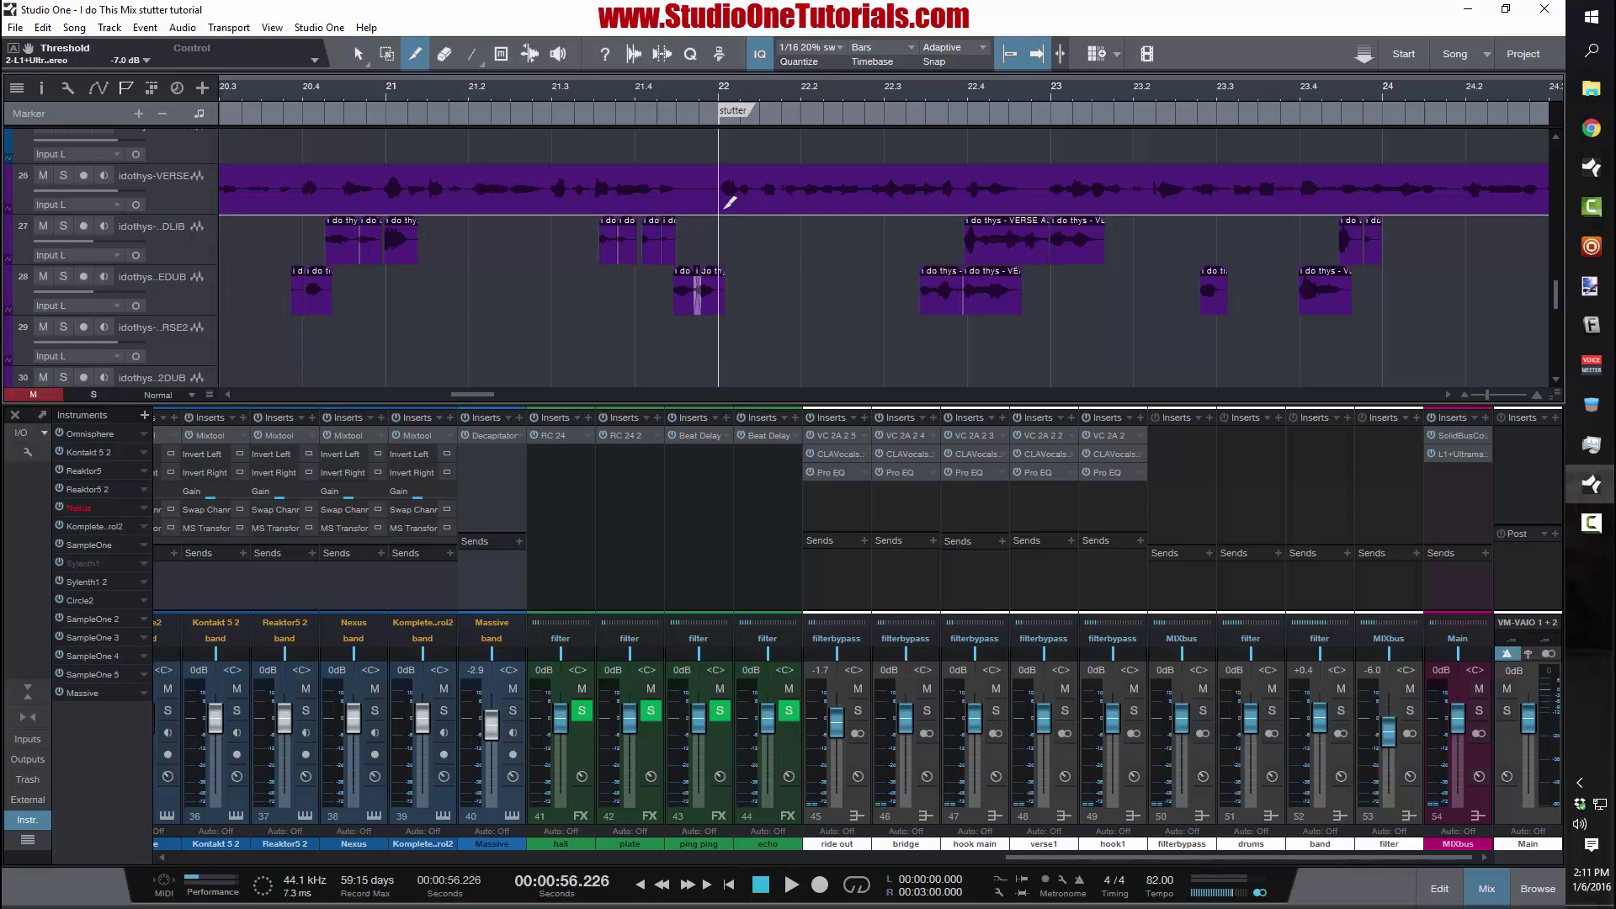
scroll(732, 104, "up", 5, "ctrl")
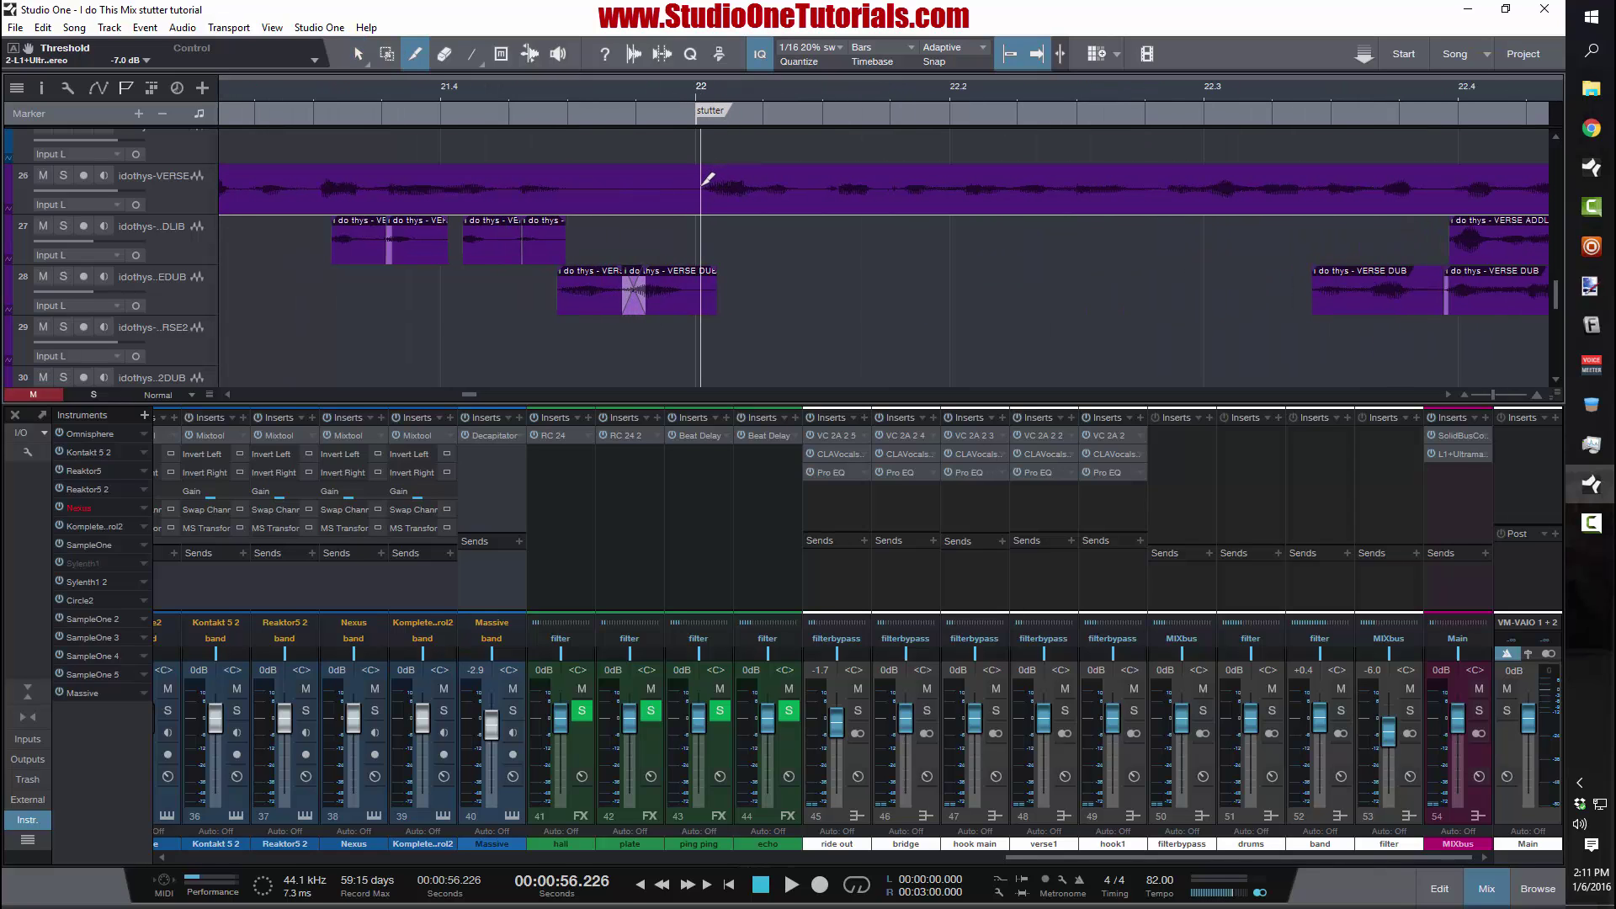
left_click(704, 183)
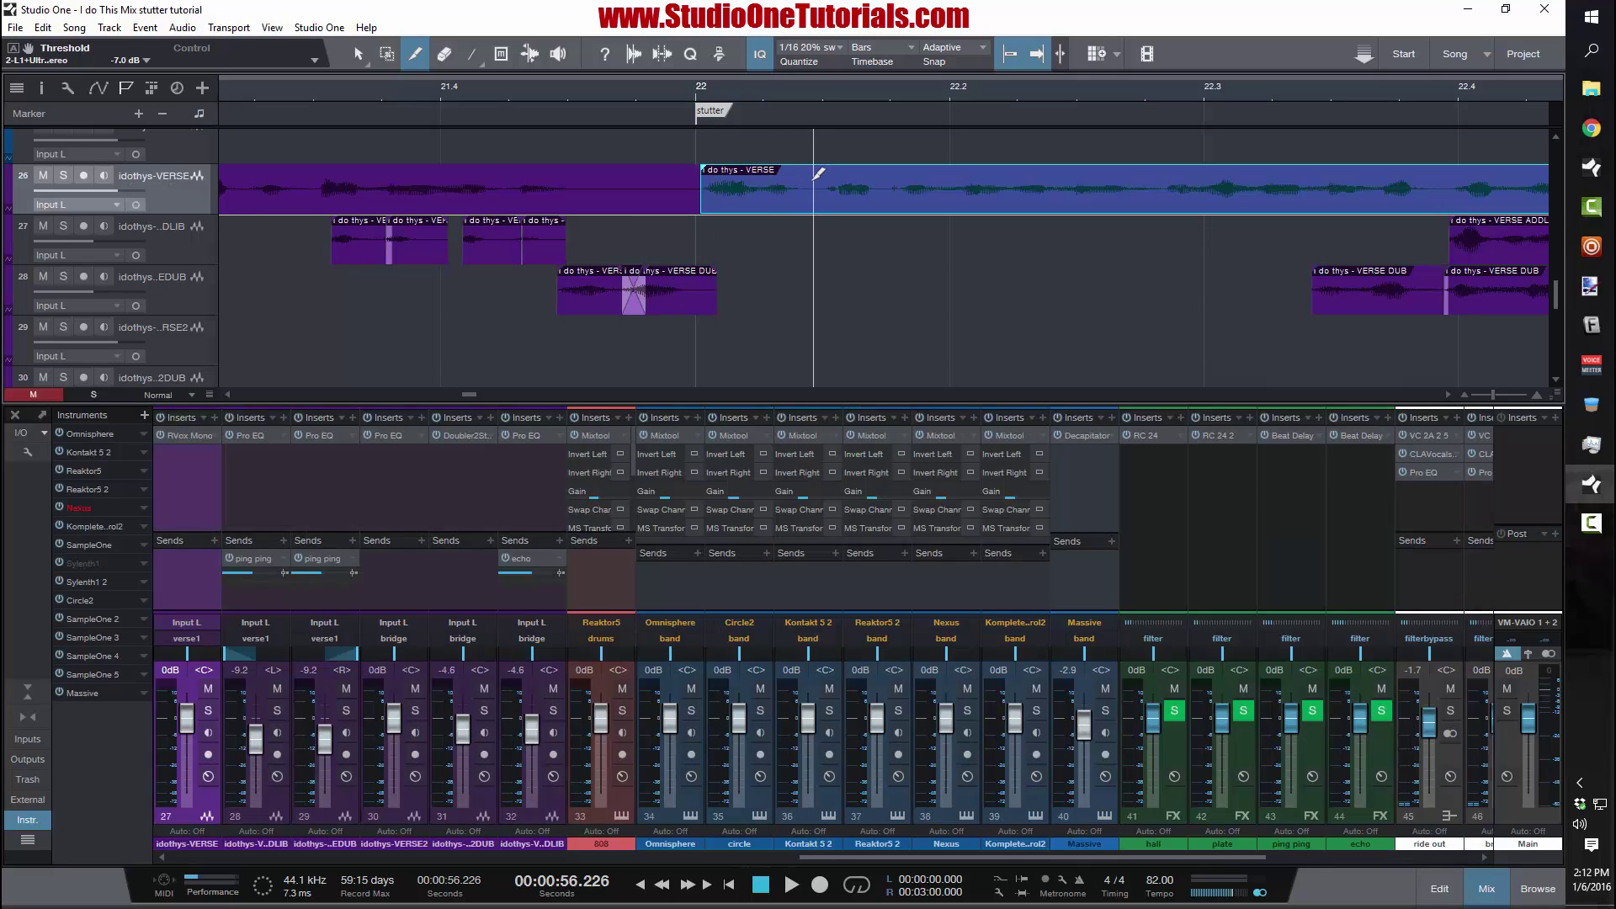
left_click(810, 180)
key("1")
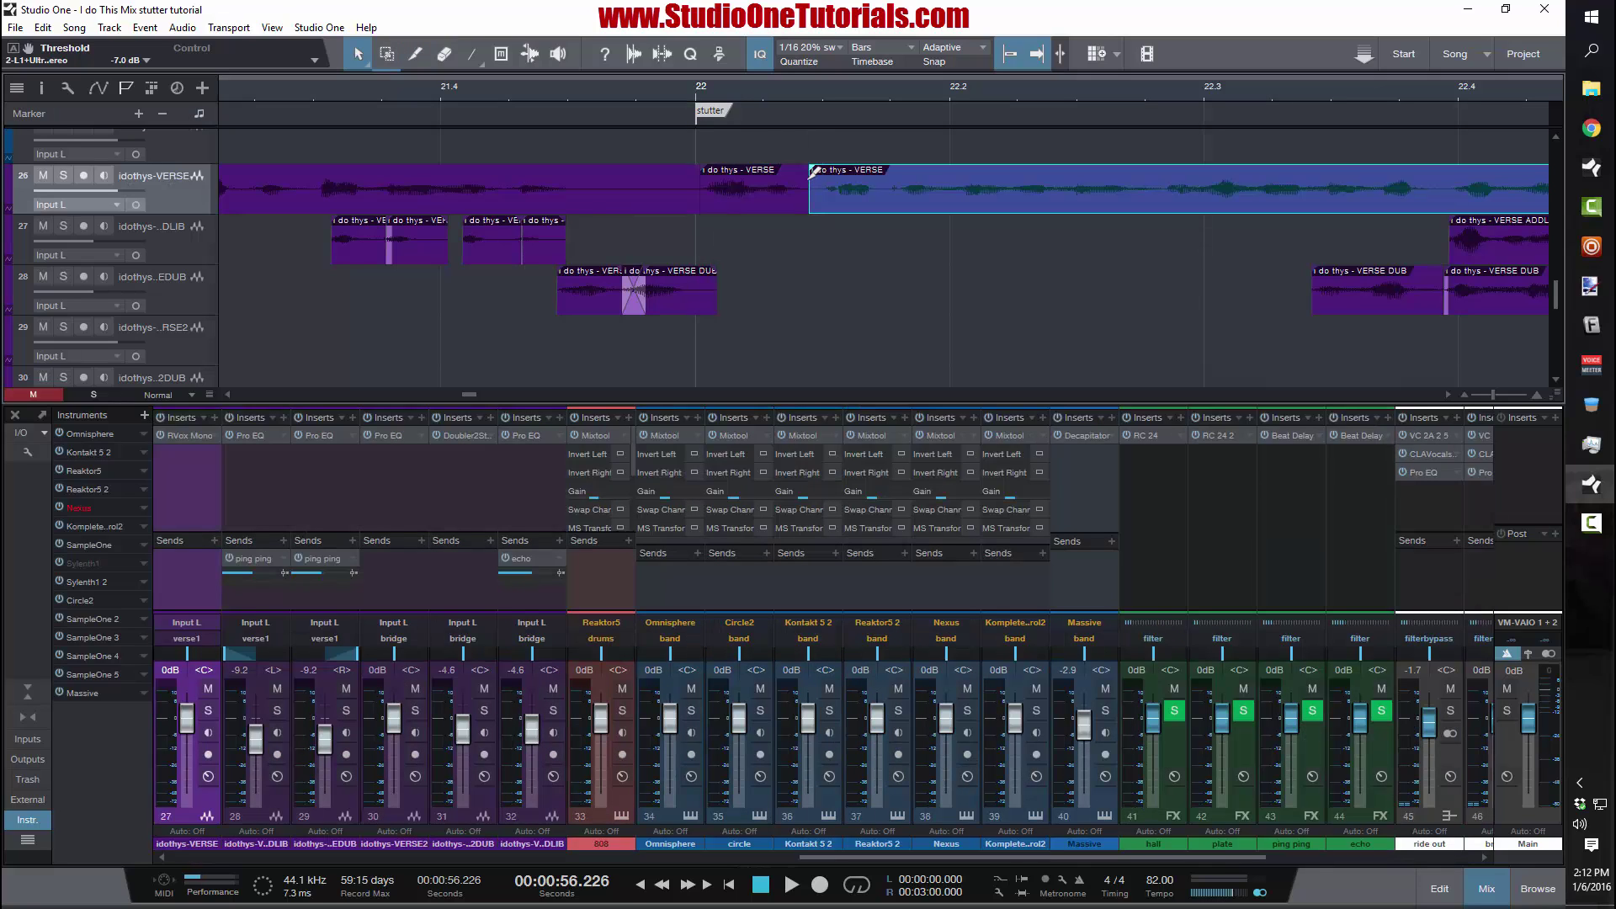
- Extend the short slice's start back to bar 22 and trim the preceding verse event's end to half a beat before it
left_click(698, 207)
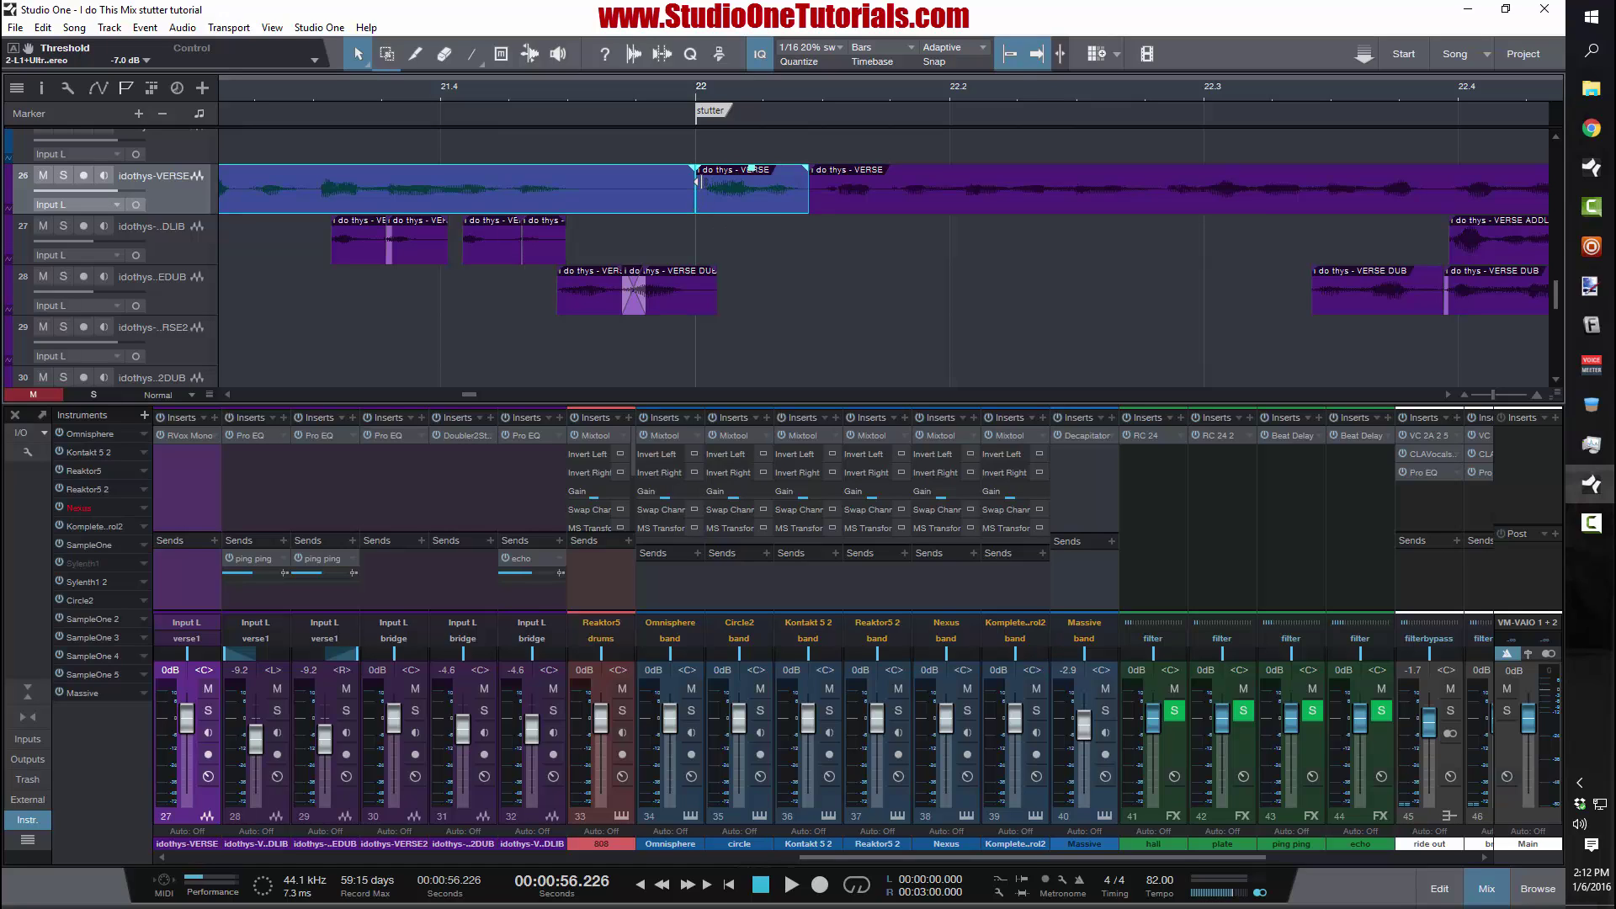
mouse_move(697, 181)
left_mouse_down()
mouse_move(702, 199)
mouse_move(647, 188)
mouse_move(683, 180)
mouse_move(633, 181)
mouse_move(686, 180)
left_mouse_up()
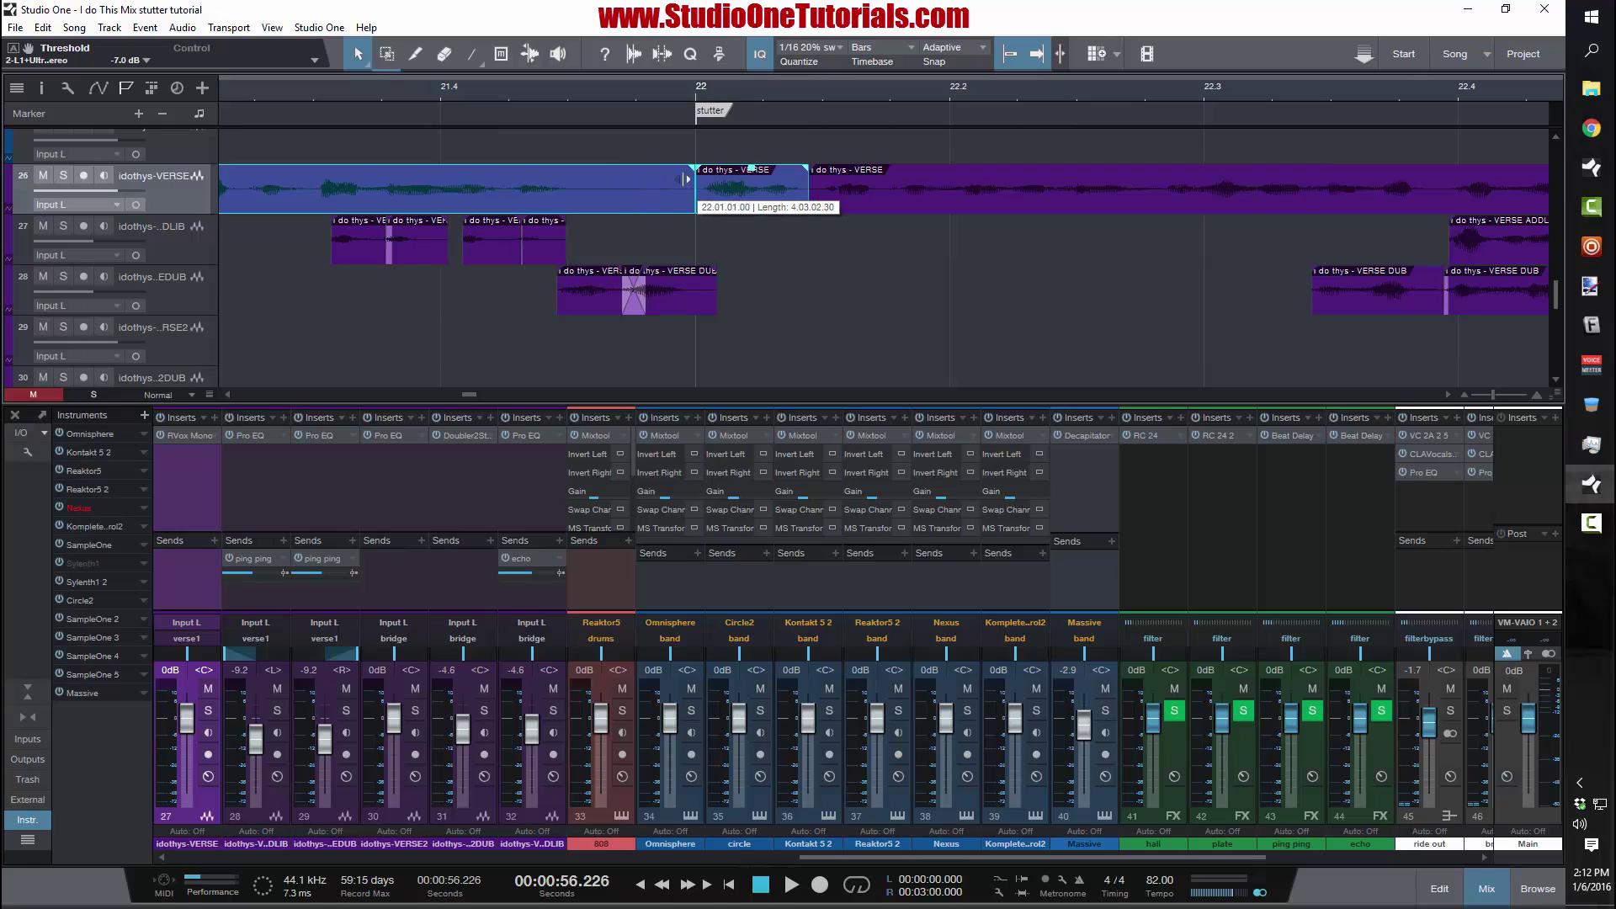
left_click(681, 218)
left_click(675, 196)
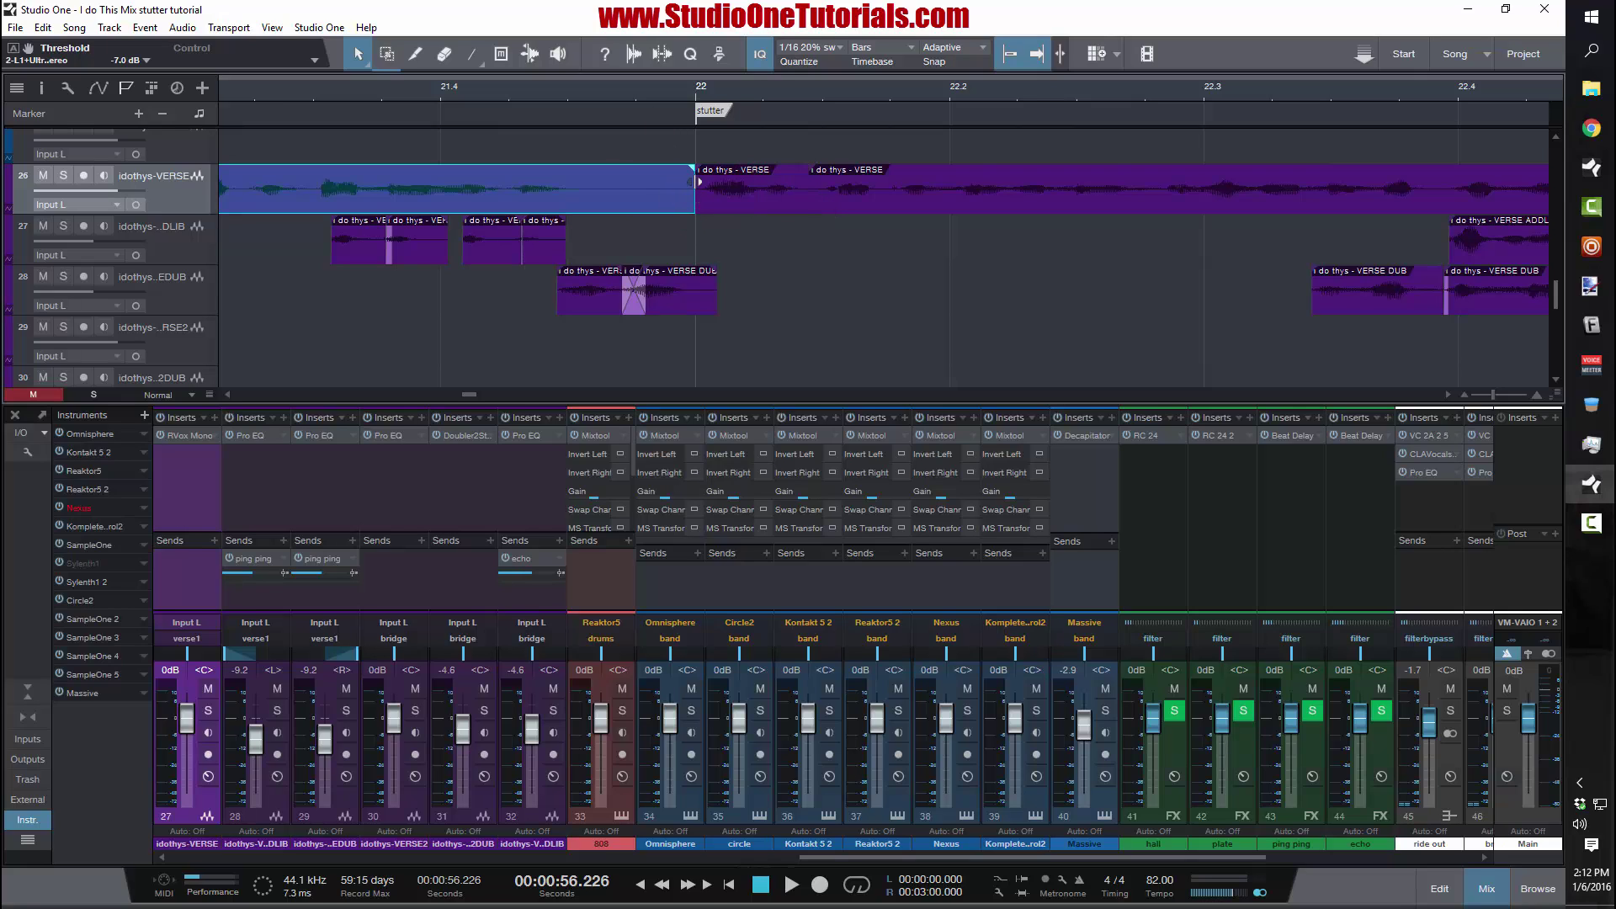
left_click_drag(698, 182, 572, 194)
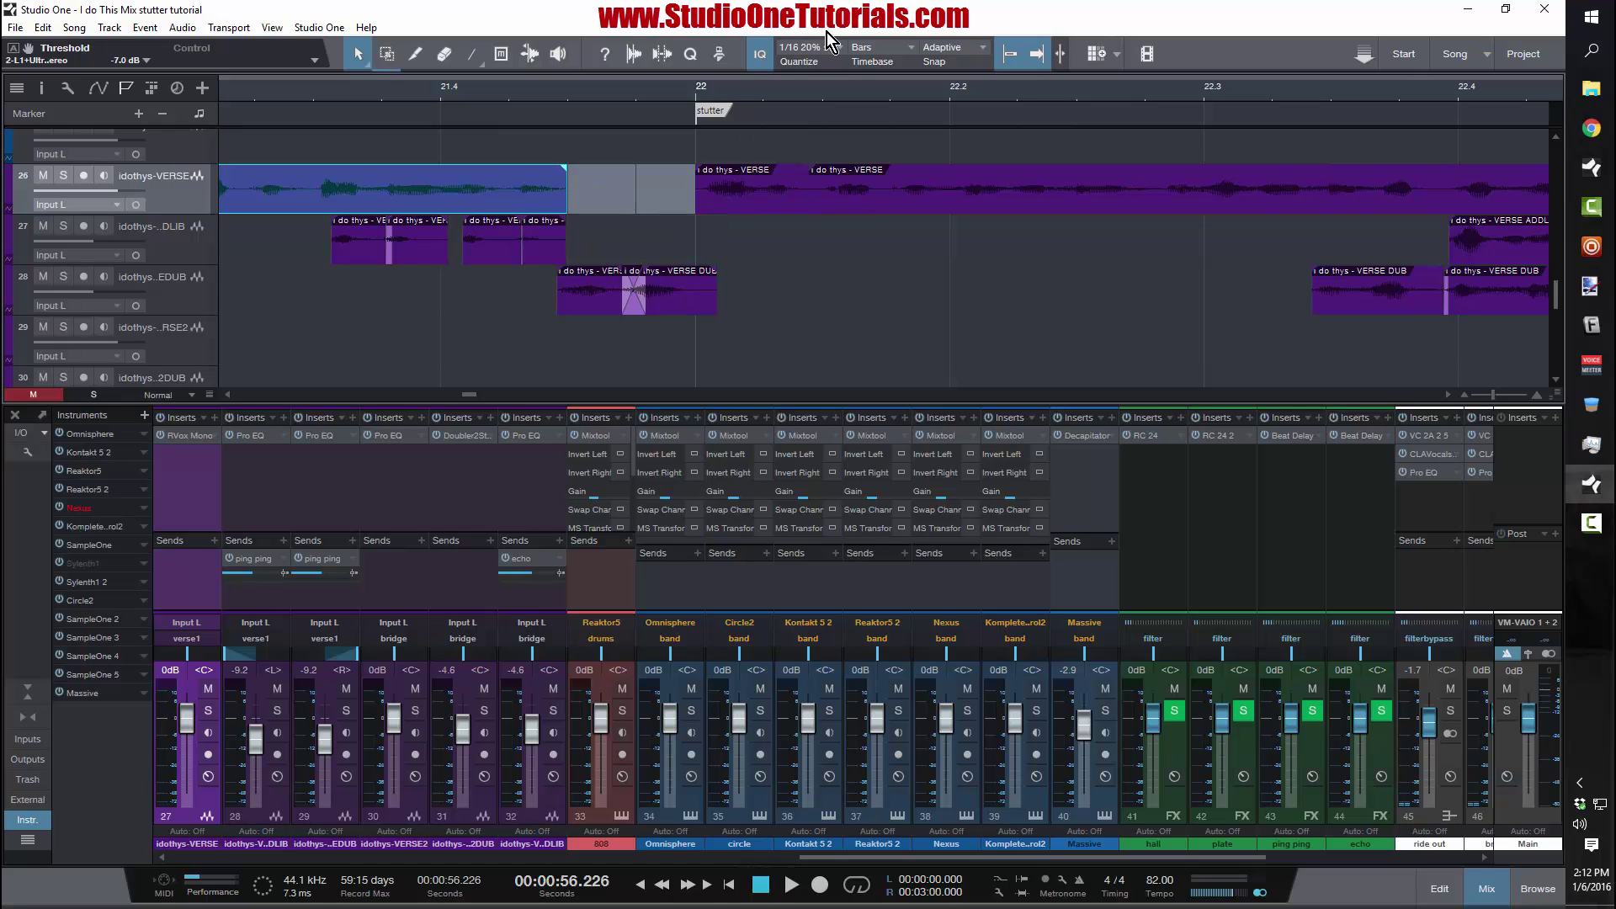
- Set the quantize grid to straight 1/16 and fill the gap before bar 22 with two copies of the short vocal slice
left_click(844, 47)
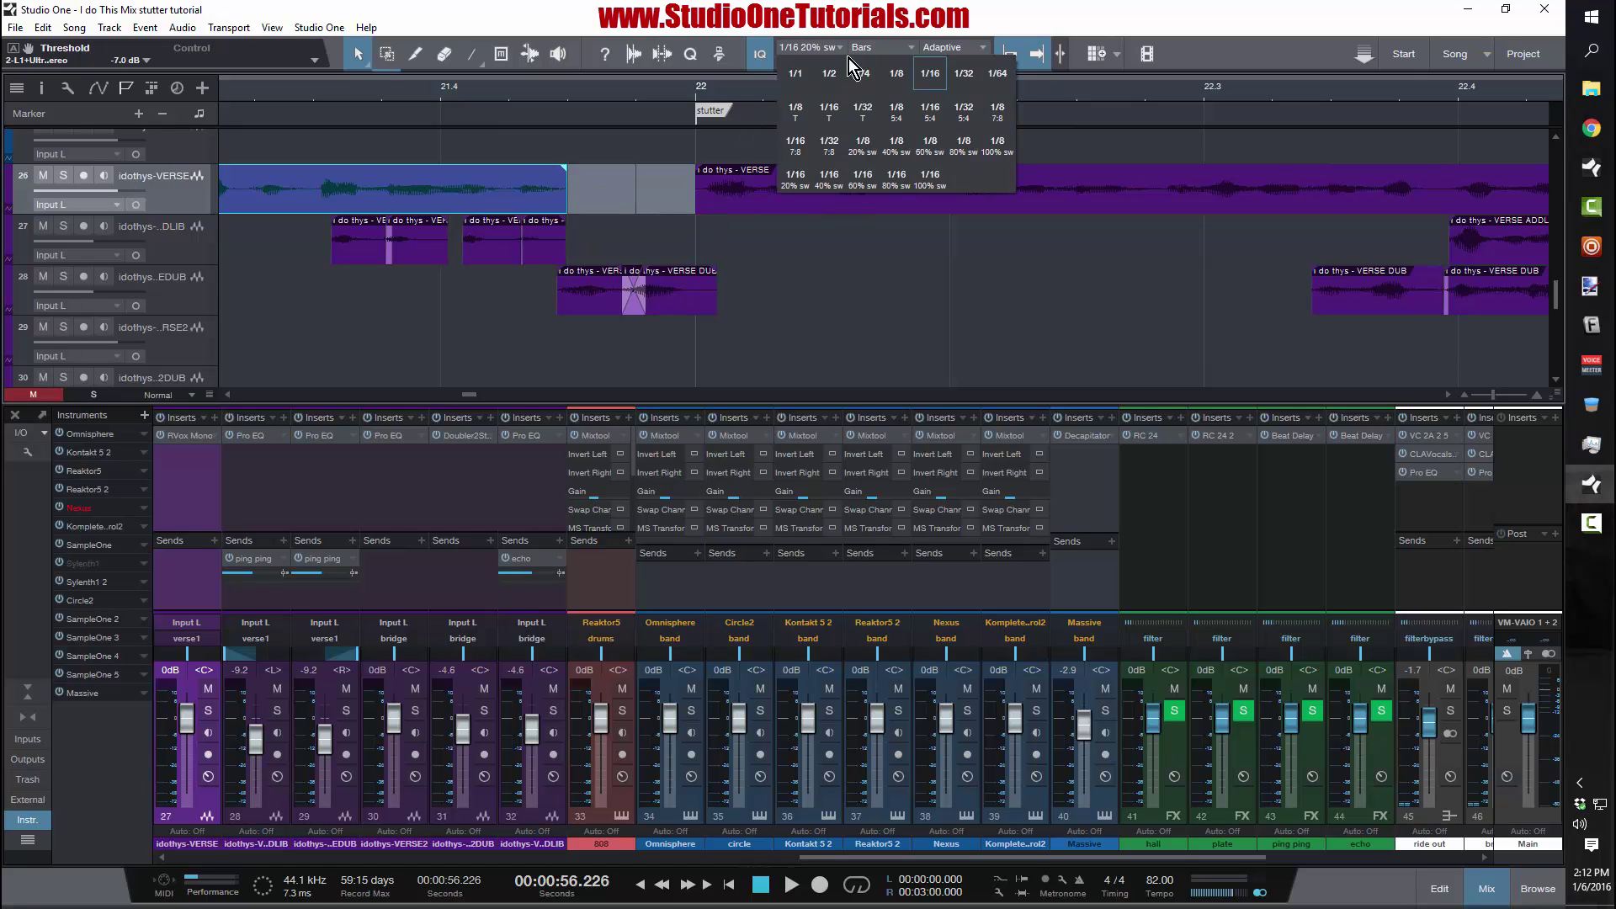
left_click(936, 84)
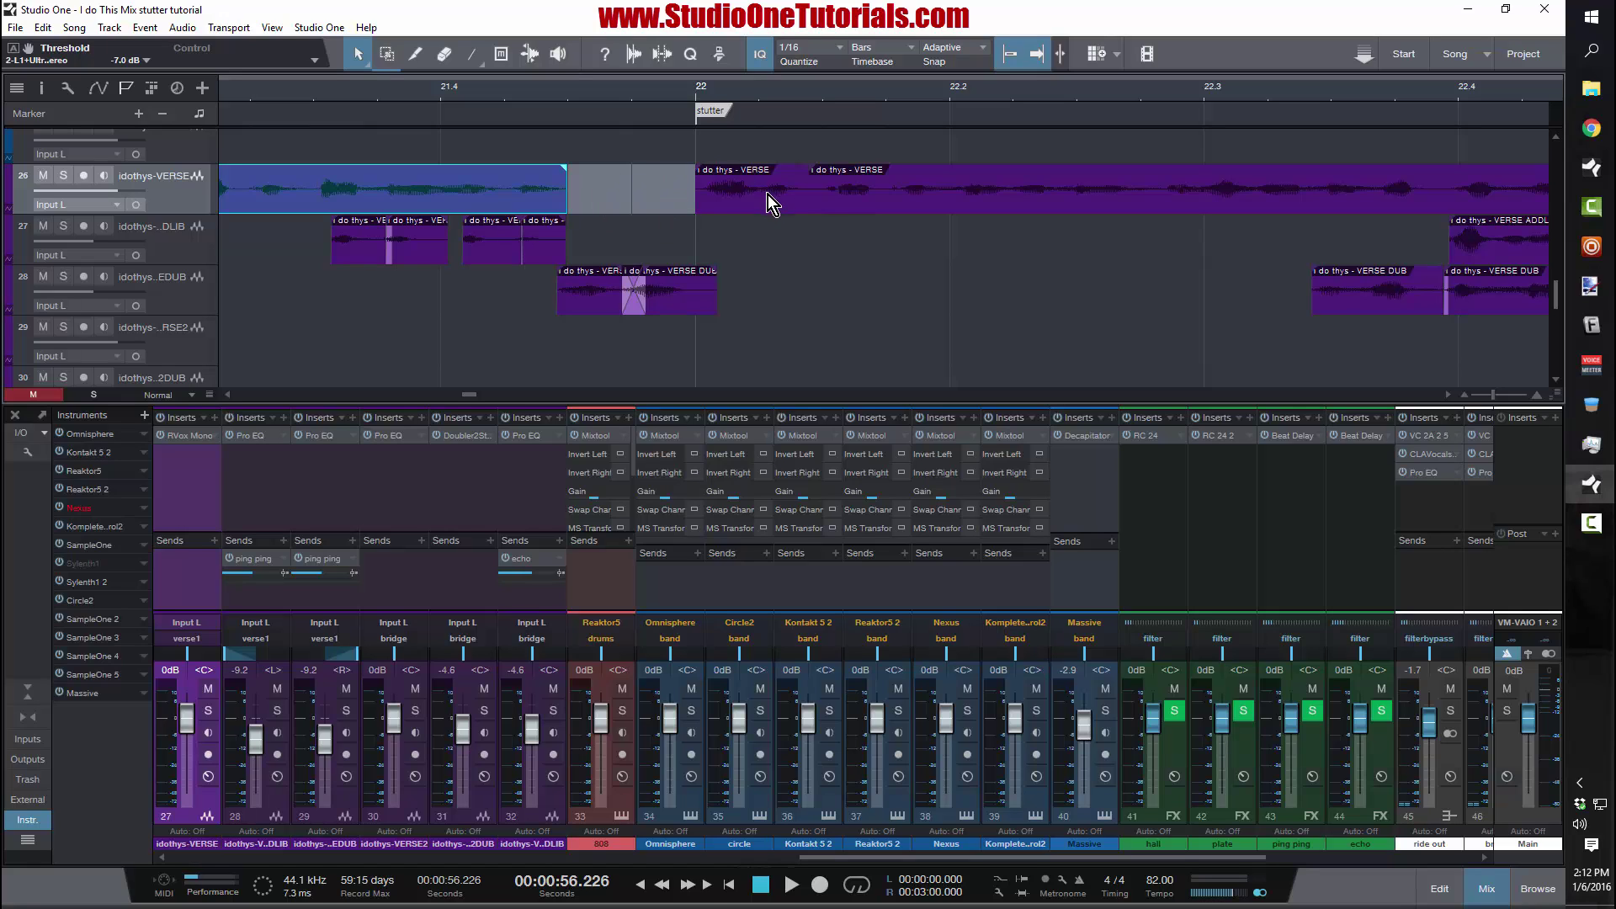
left_click_drag(751, 194, 661, 200)
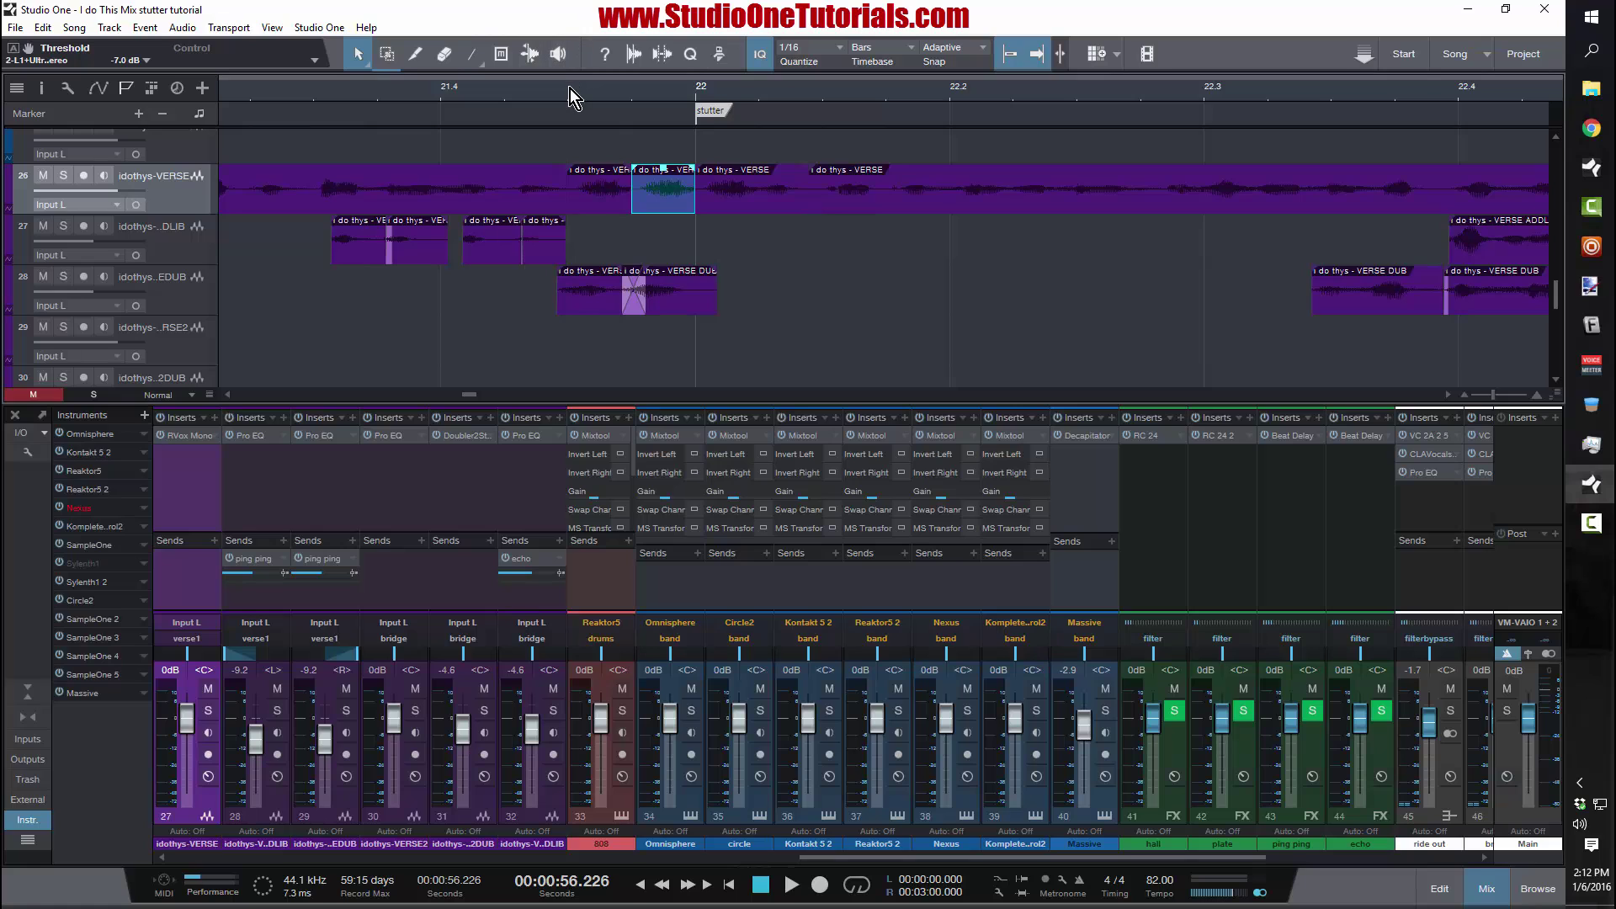
- Play the verse from about bar 21 through the stutter to check the repeated slices
left_click_drag(569, 89, 689, 56)
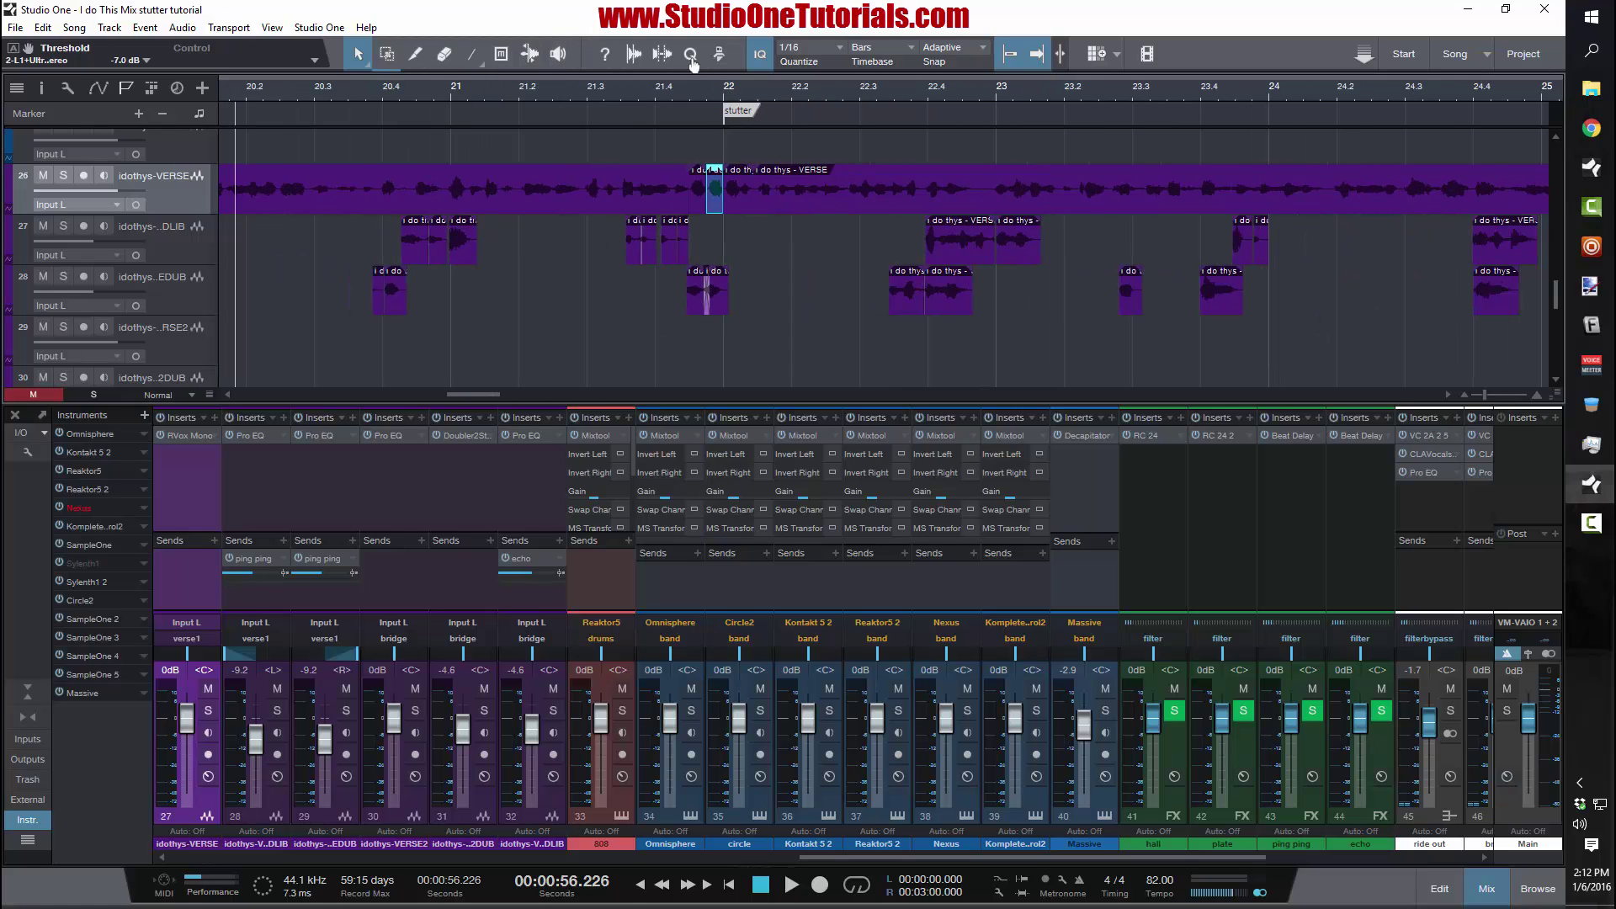
left_click(444, 94)
key("space")
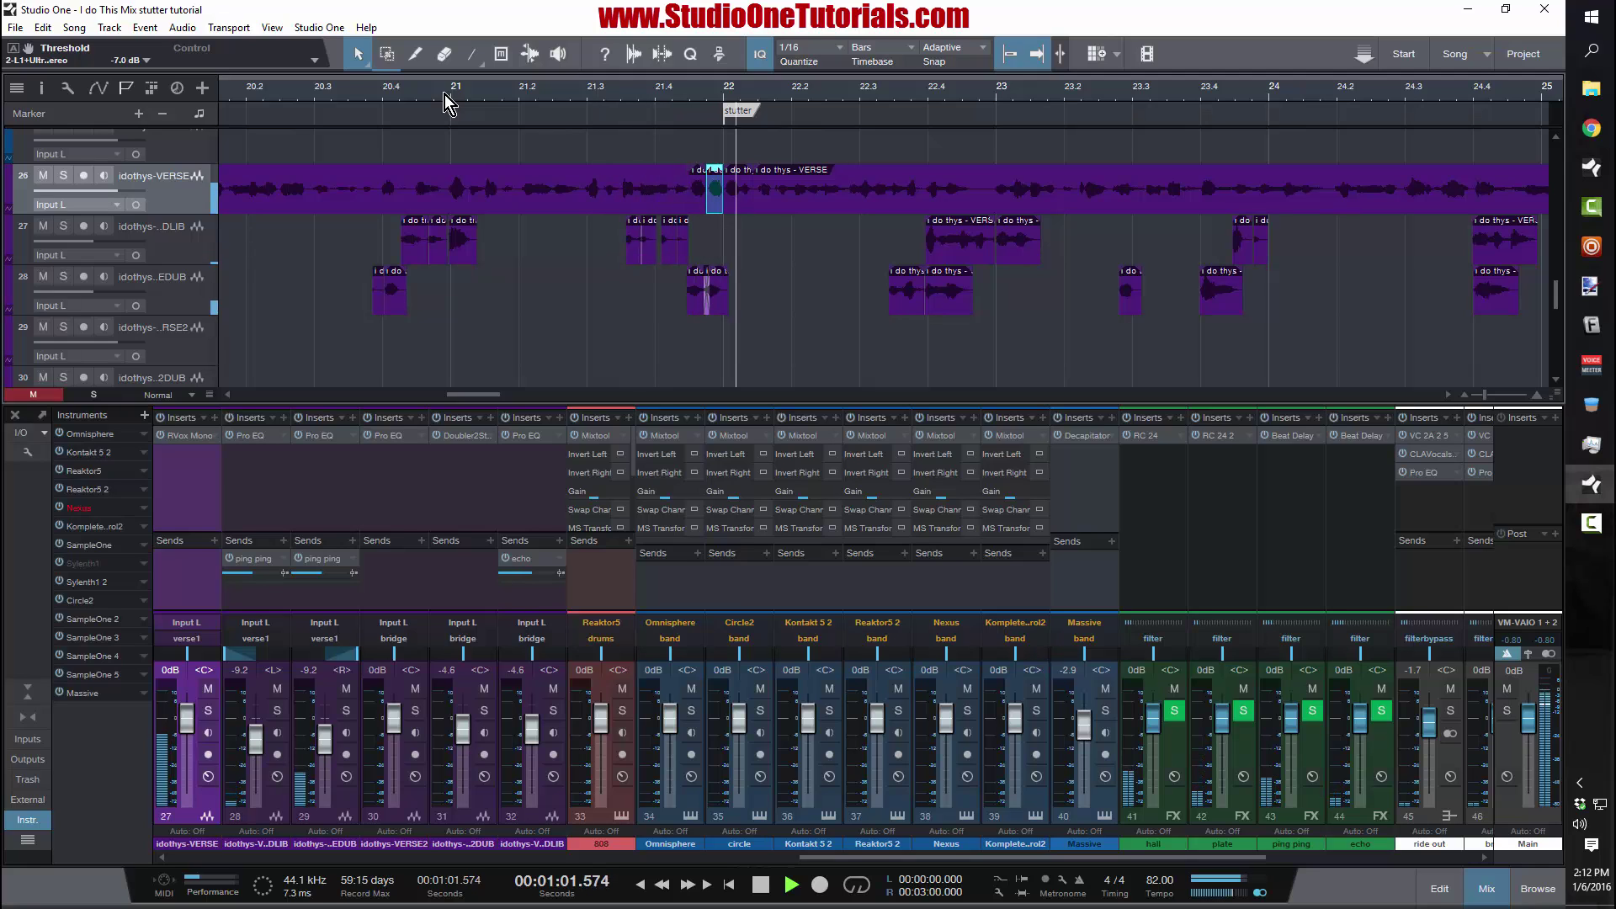
key("space")
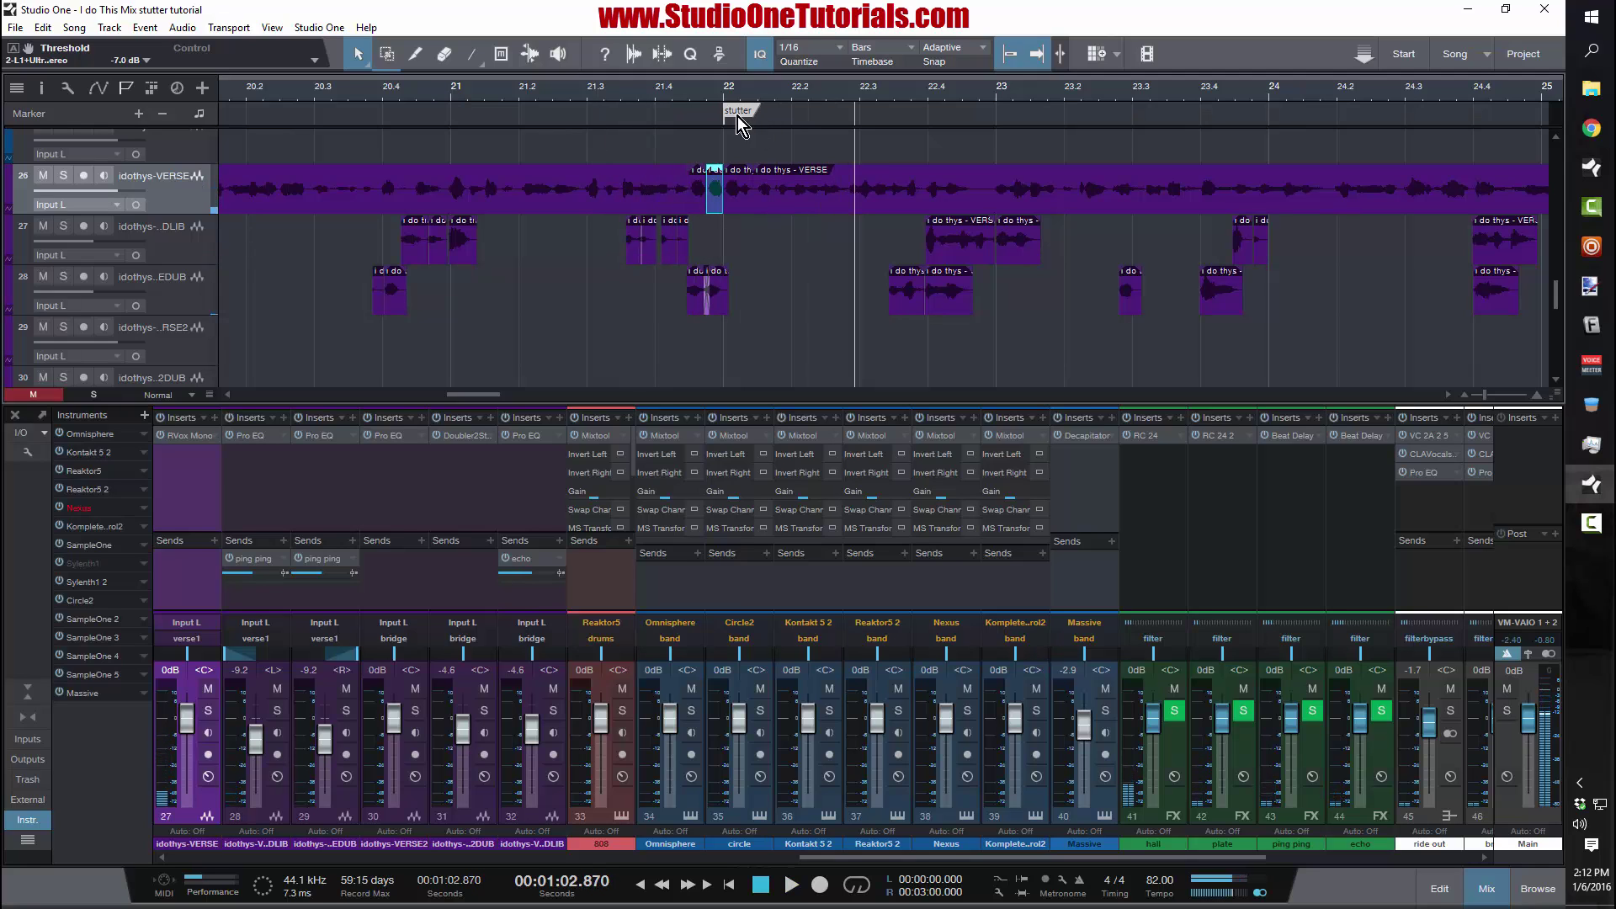
- Show the automation lanes of the verse vocal track and enlarge the tracks around the stutter slices
left_click_drag(709, 98, 706, 137)
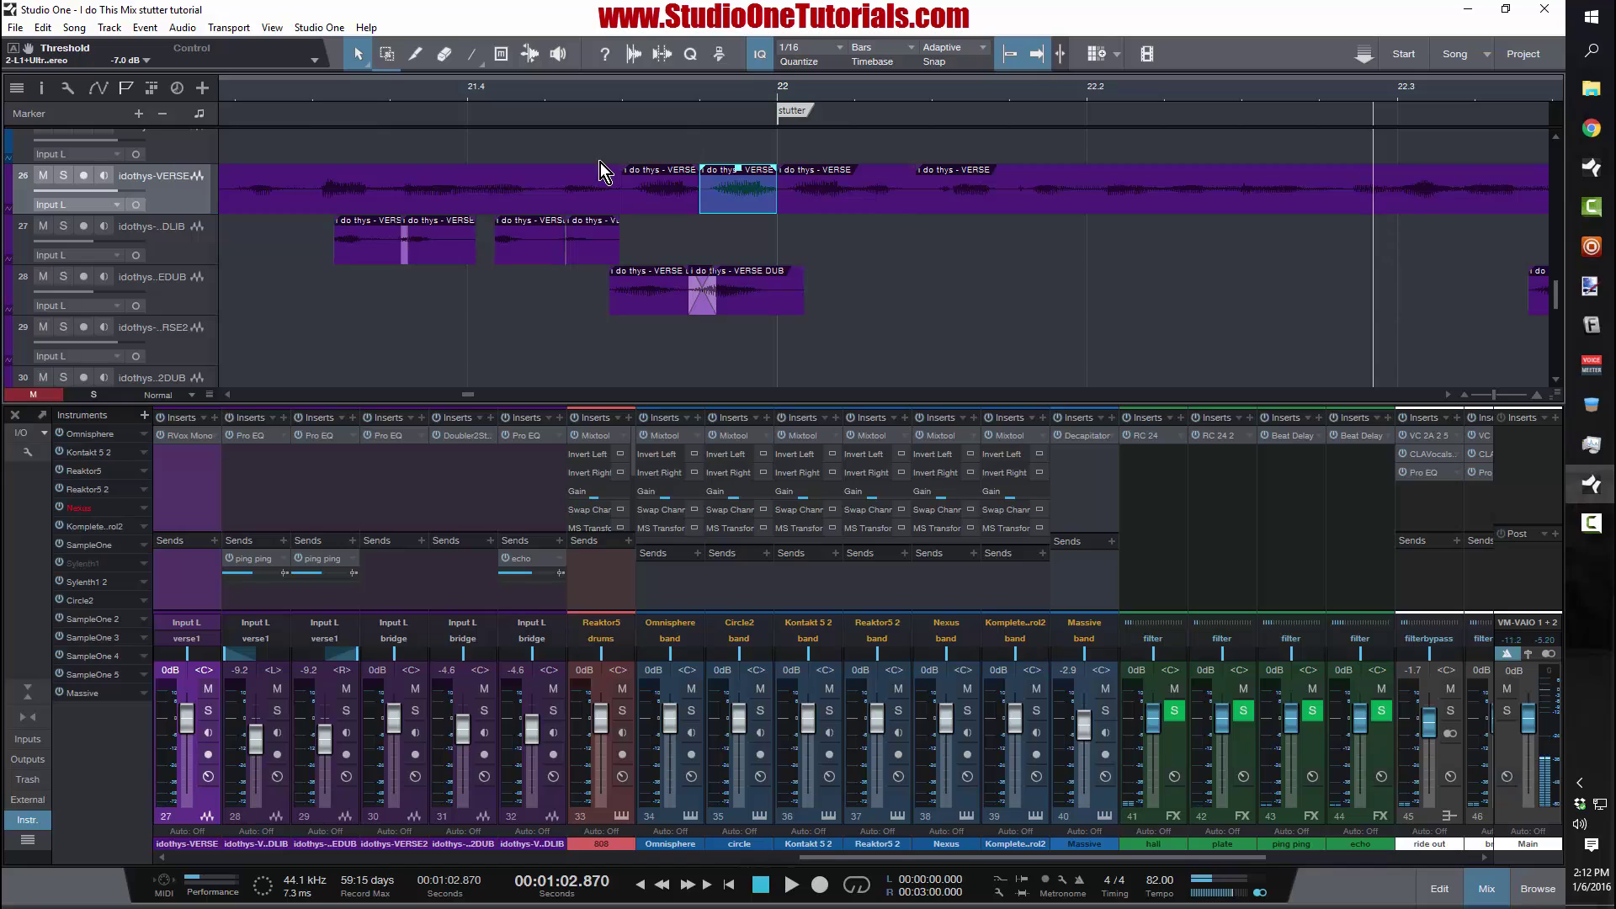
left_click(10, 220)
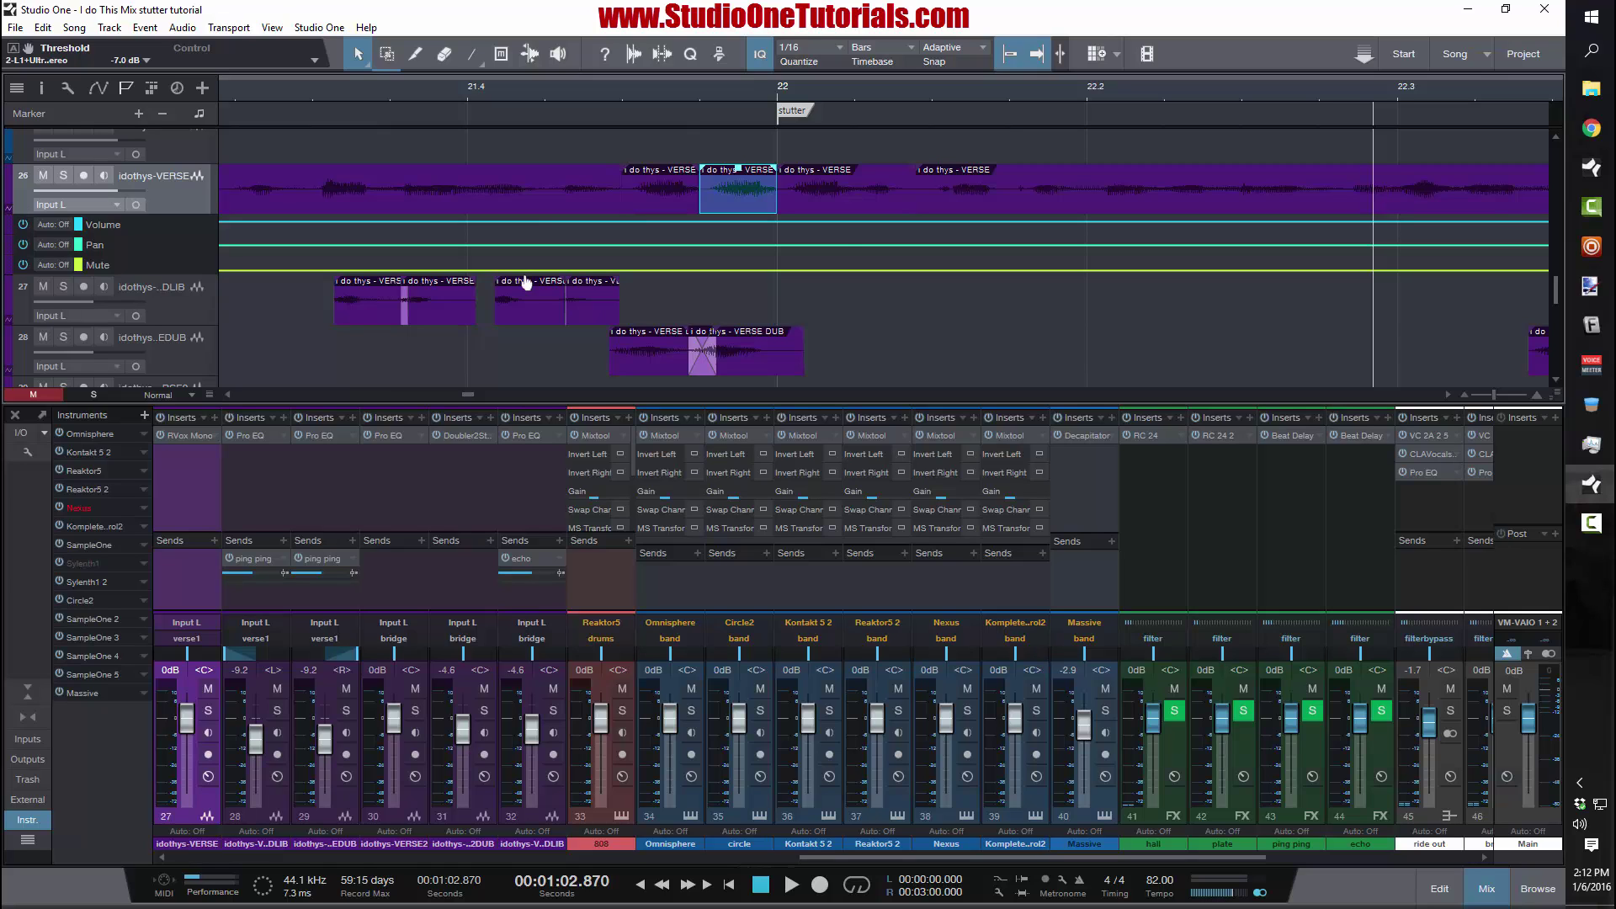
scroll(812, 291, "down", 3)
scroll(812, 291, "up", 5)
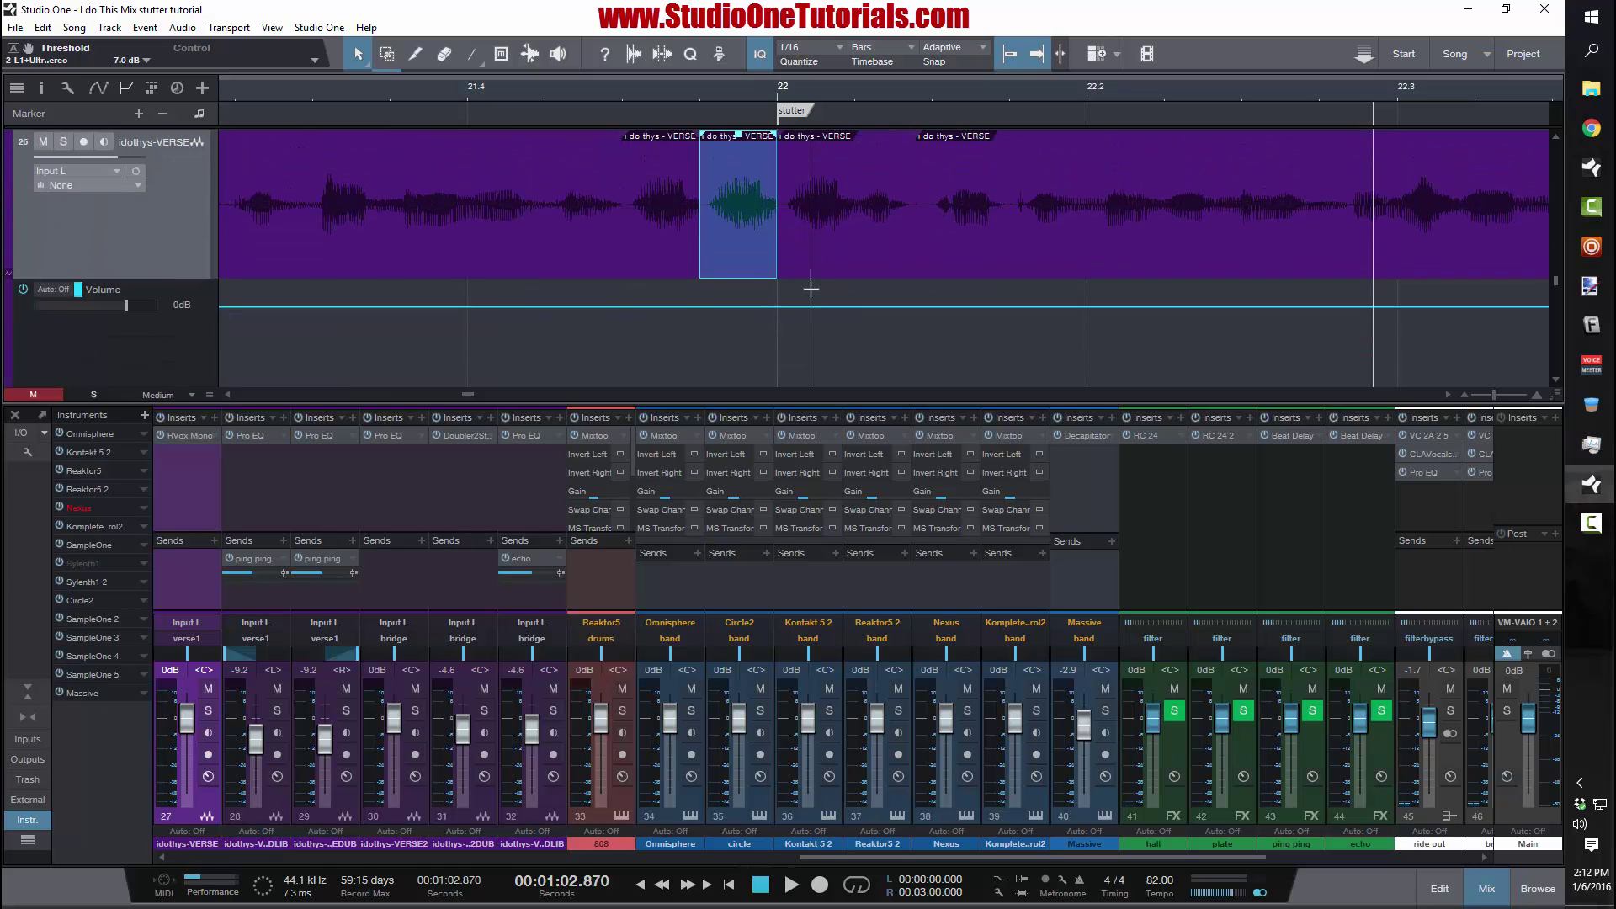
scroll(812, 291, "down", 2)
scroll(812, 291, "up", 4)
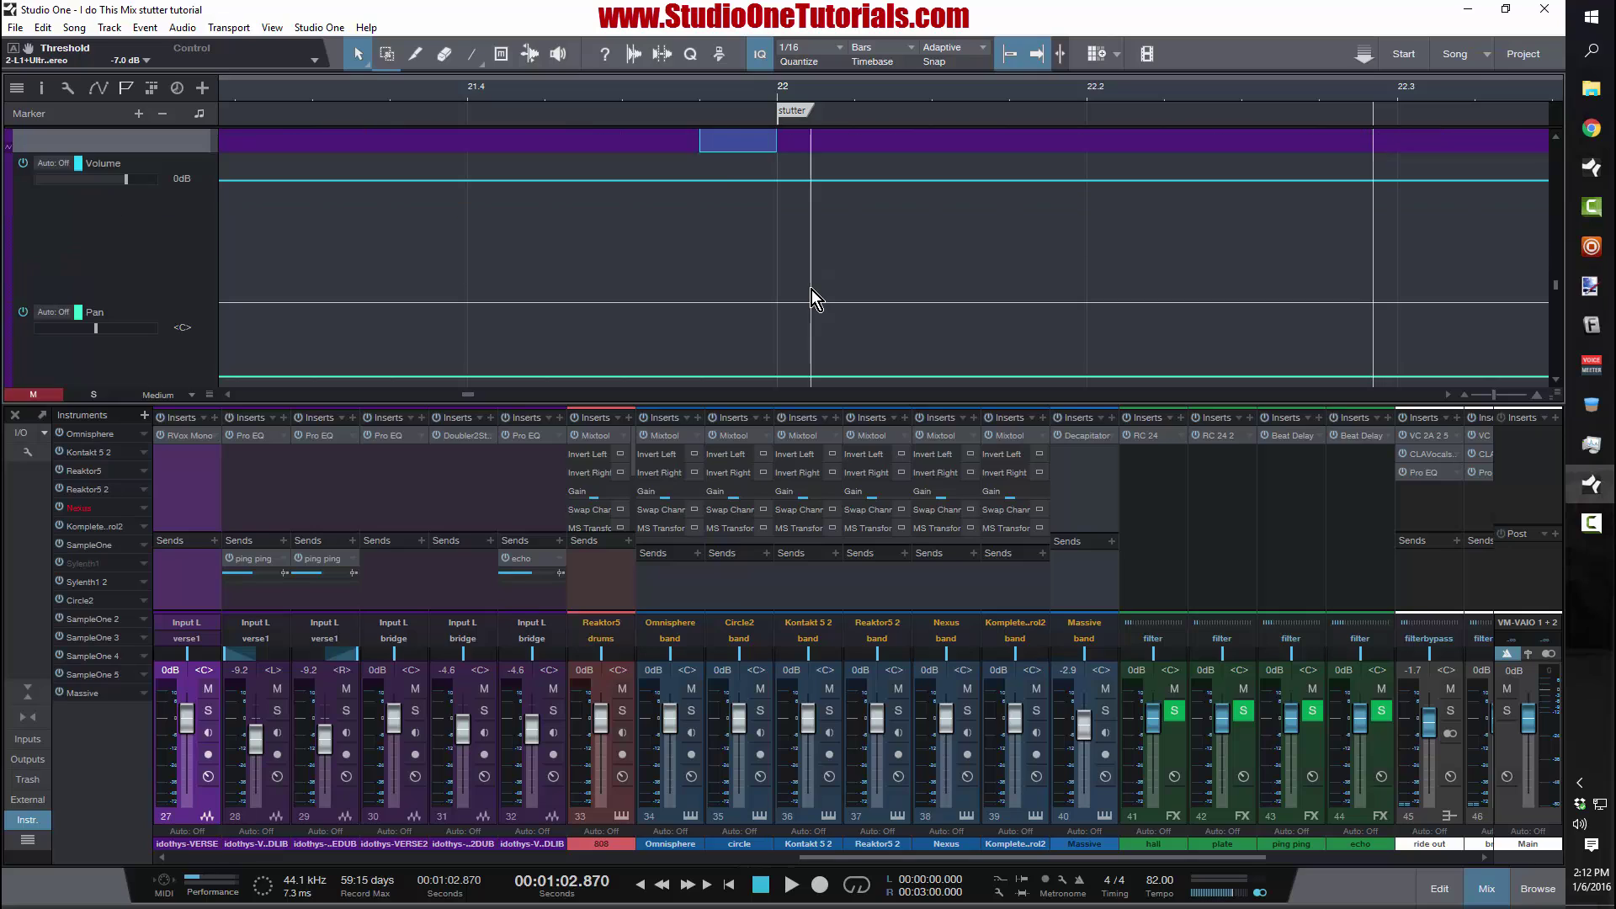
scroll(812, 288, "down", 3)
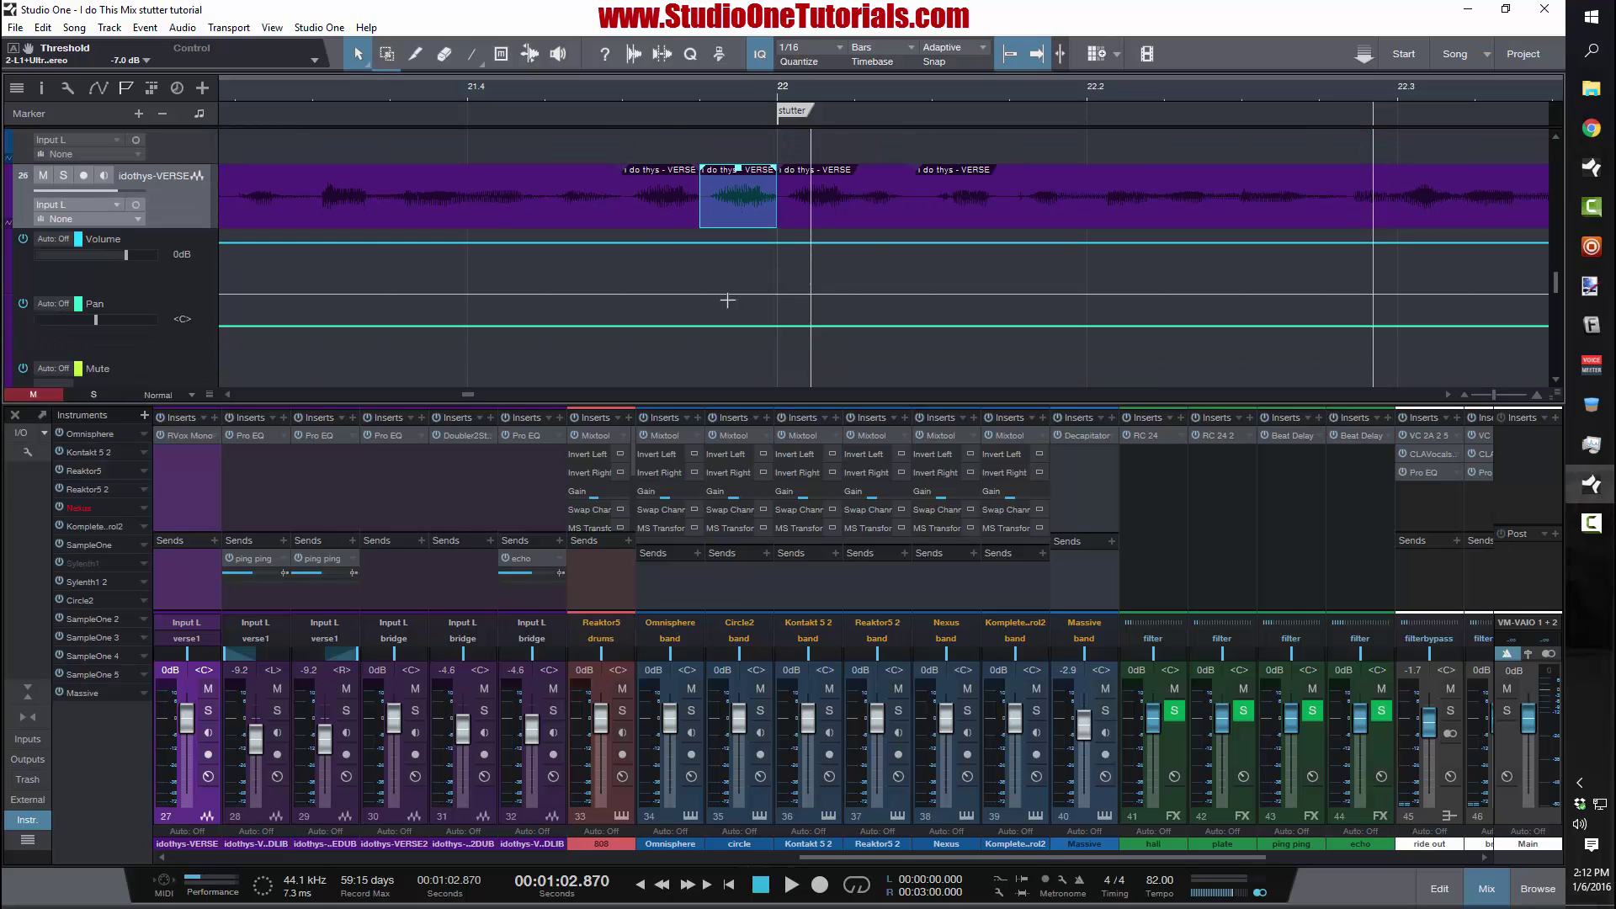
- Add pan automation that pans the two copied slices to opposite sides and returns to center at bar 22
left_click(621, 327)
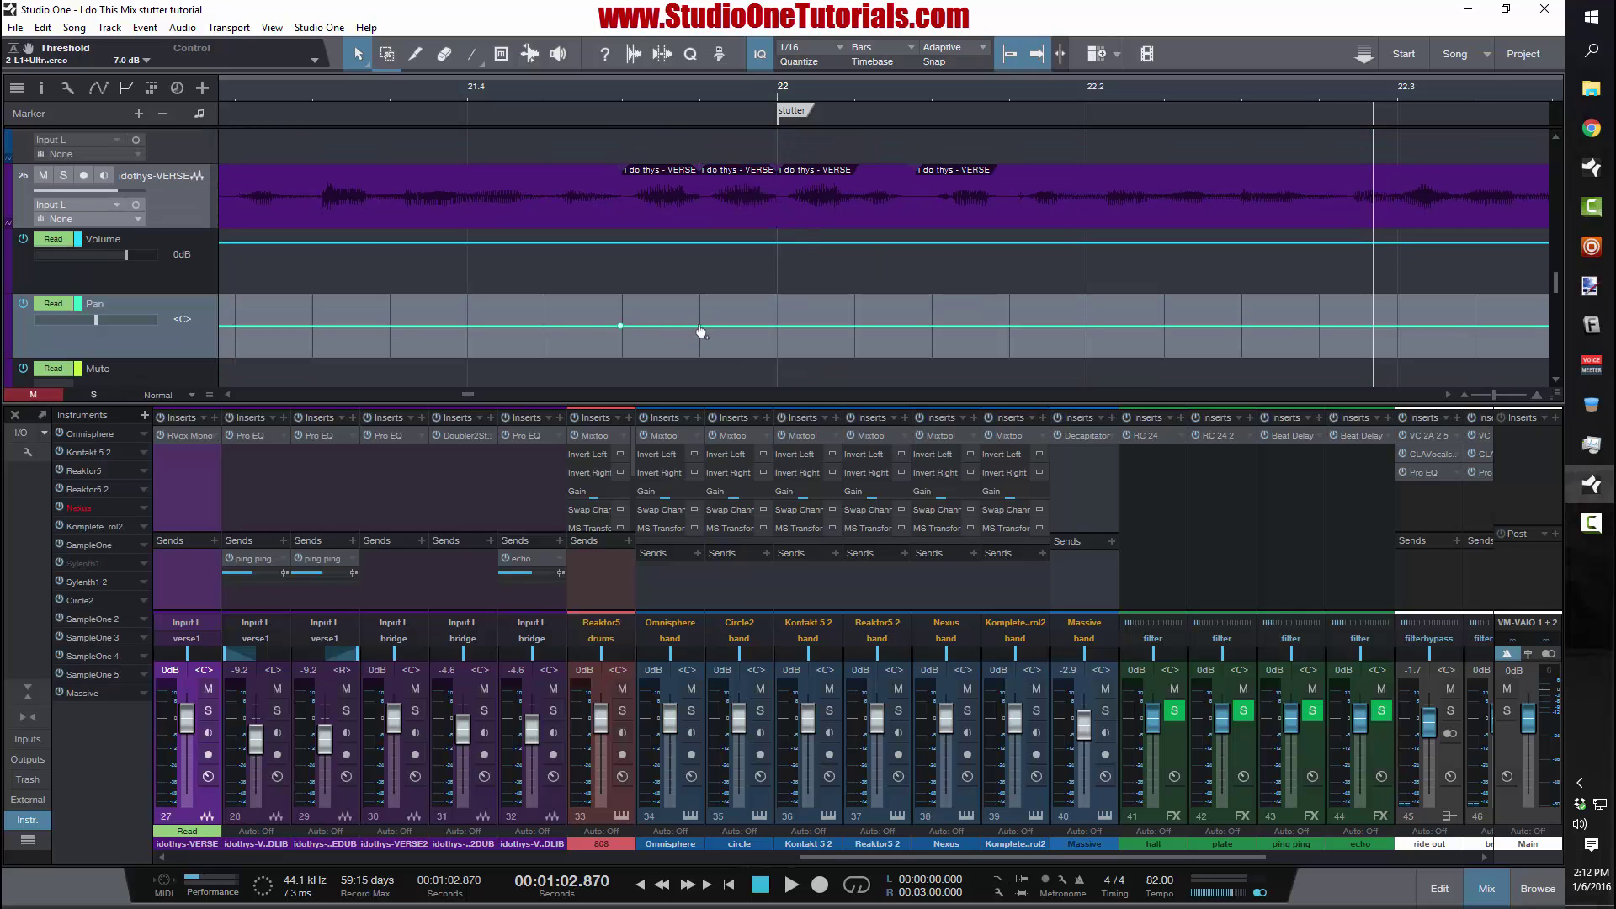
left_click_drag(699, 325, 625, 278)
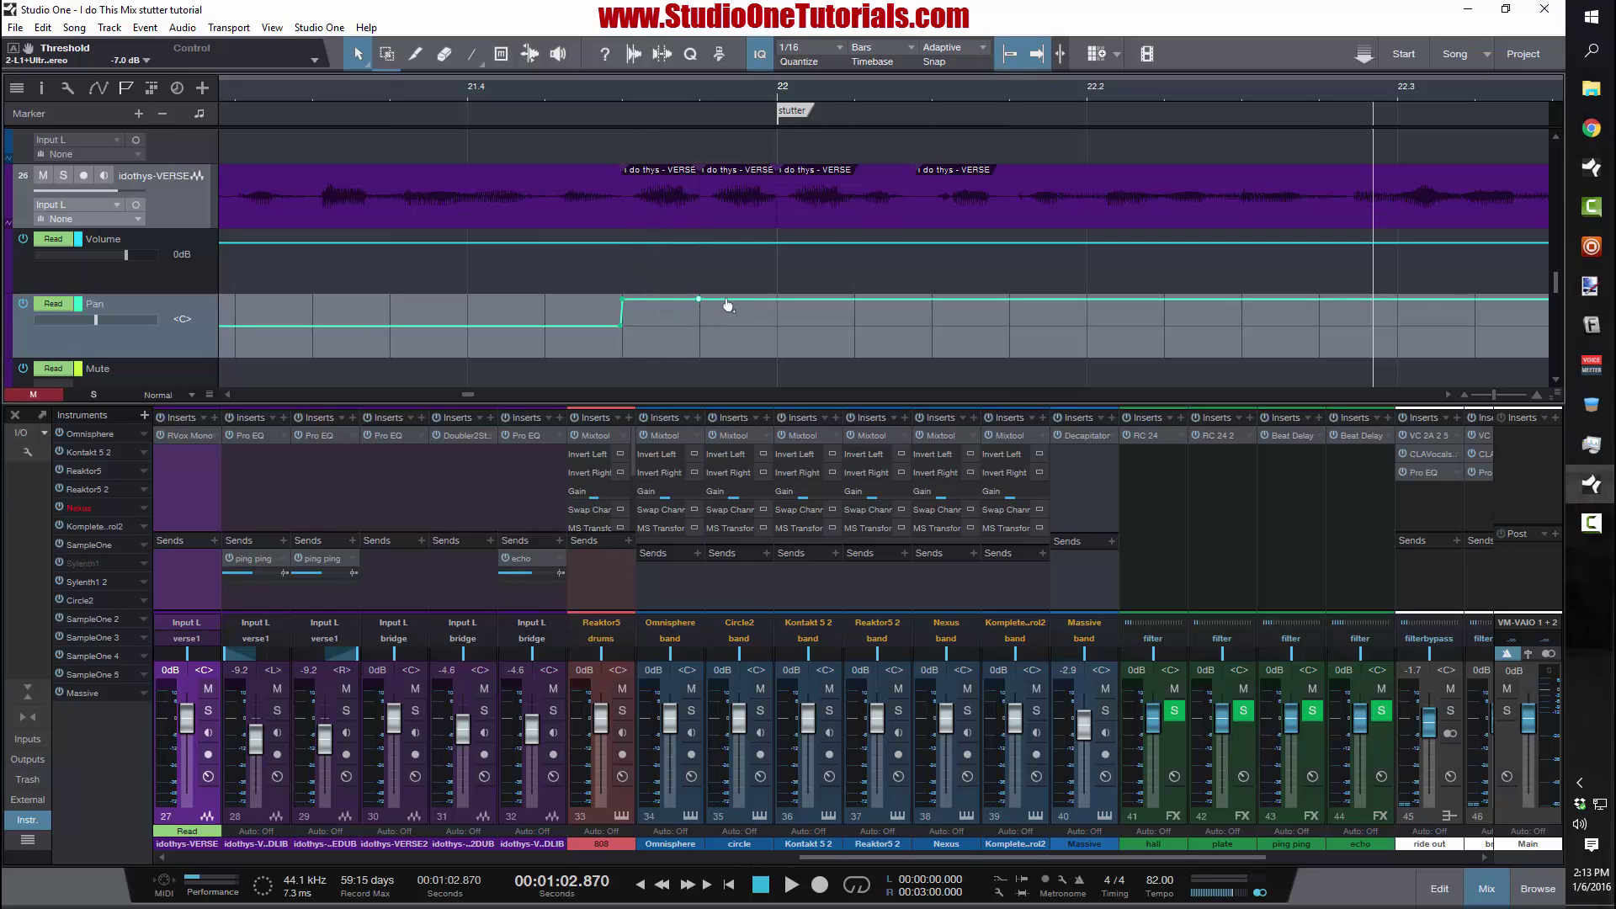
left_click_drag(728, 306, 700, 352)
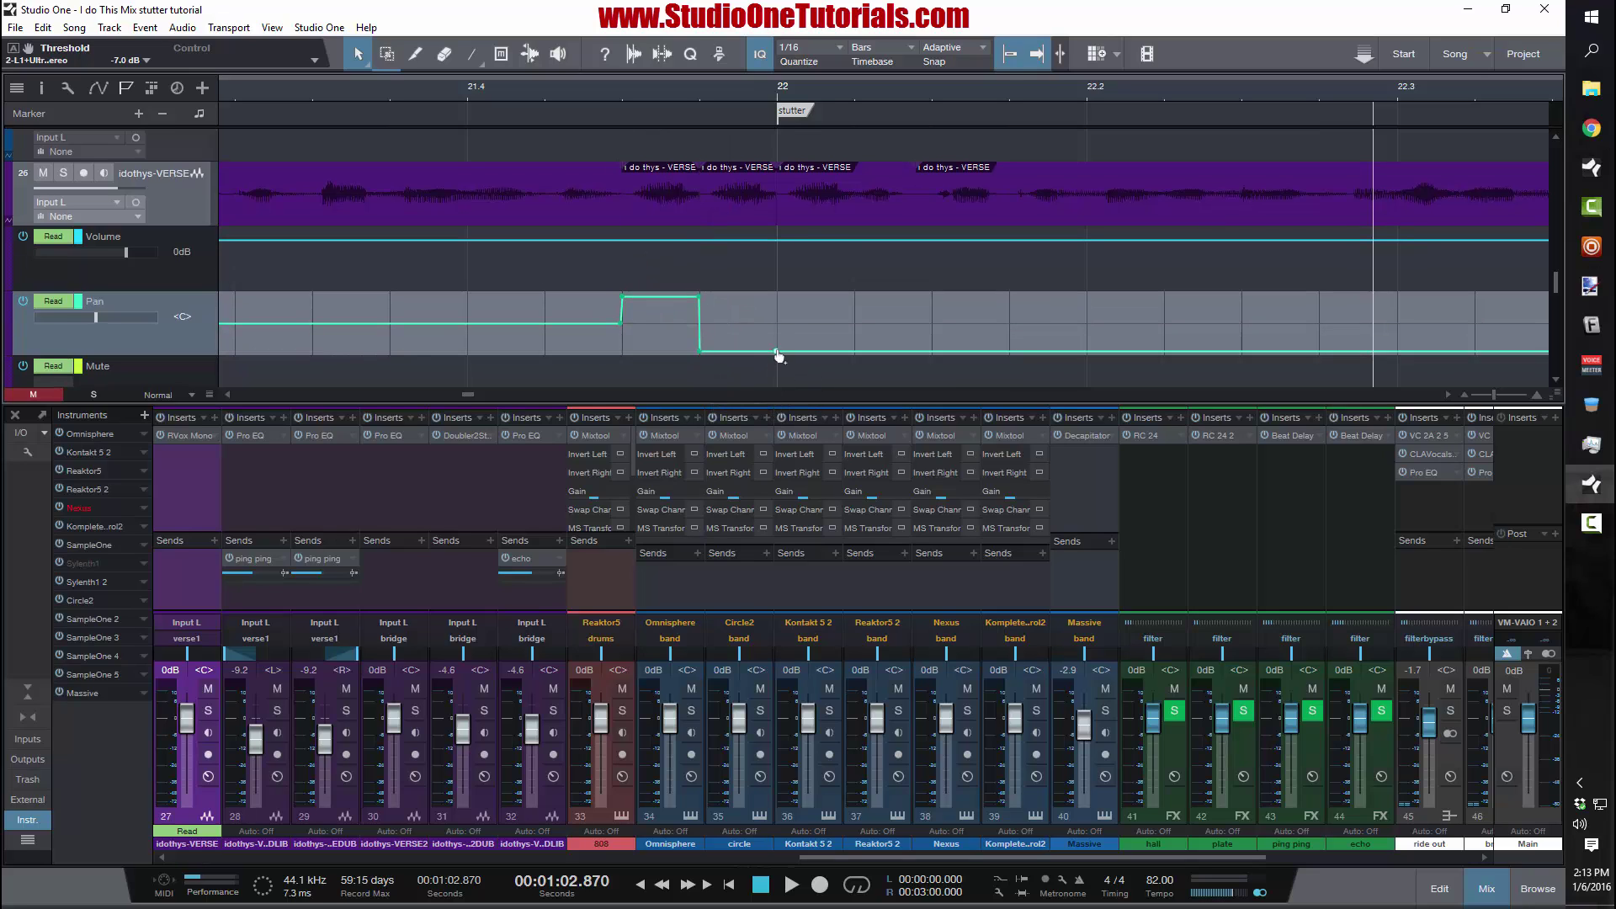
left_click_drag(801, 346, 776, 324)
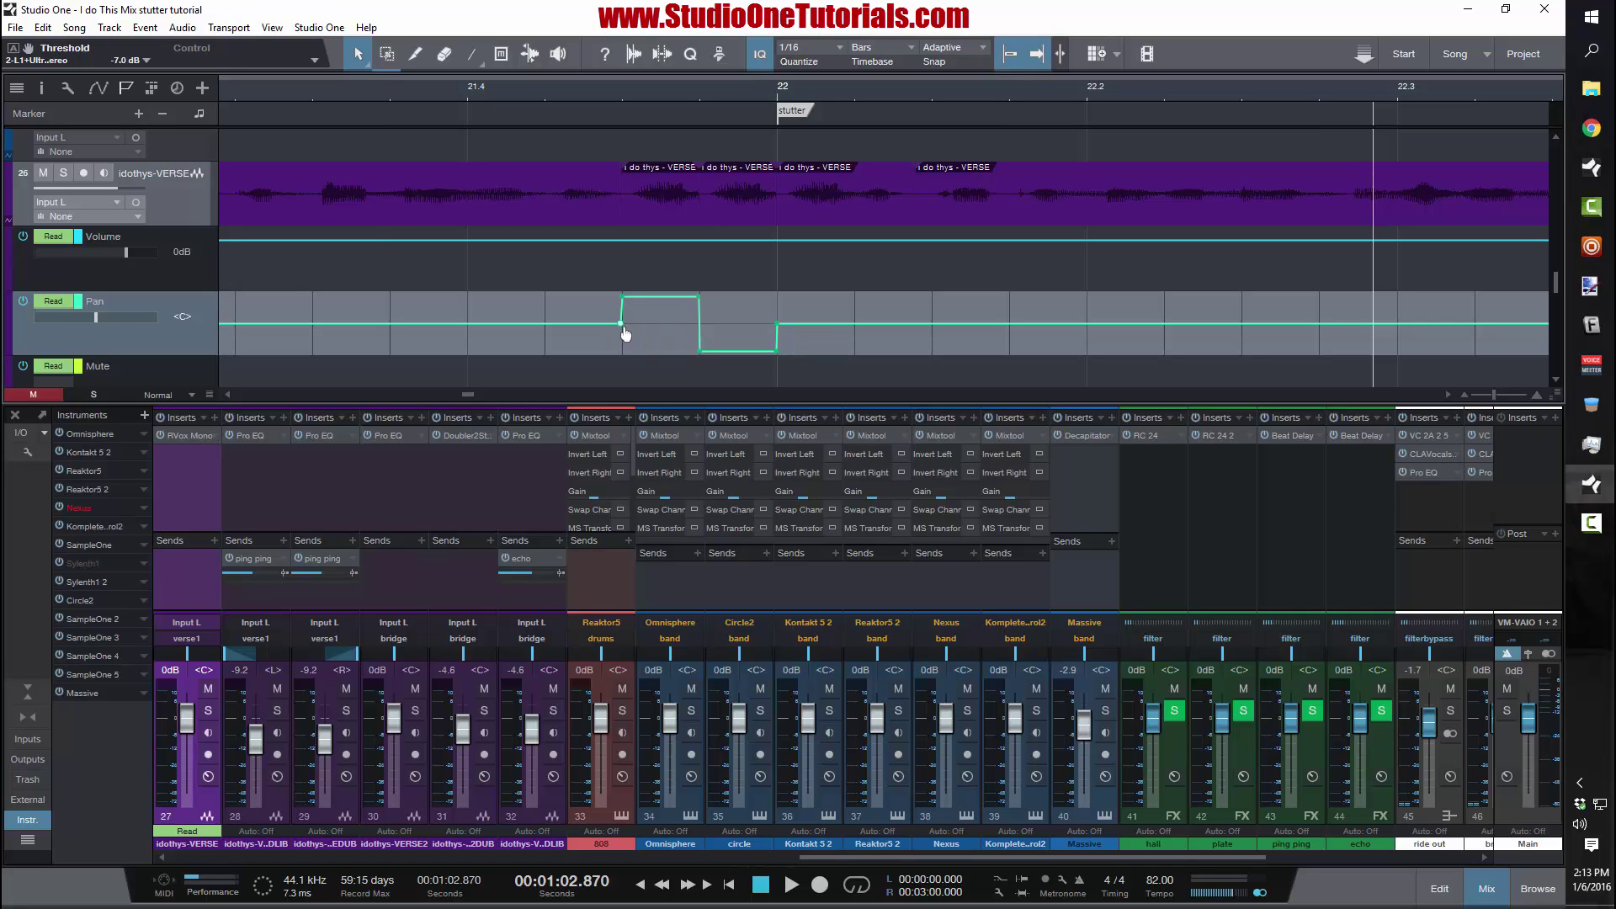
- Play the passage leading into bar 22 to hear the panned stutter
left_click(240, 93)
key("space")
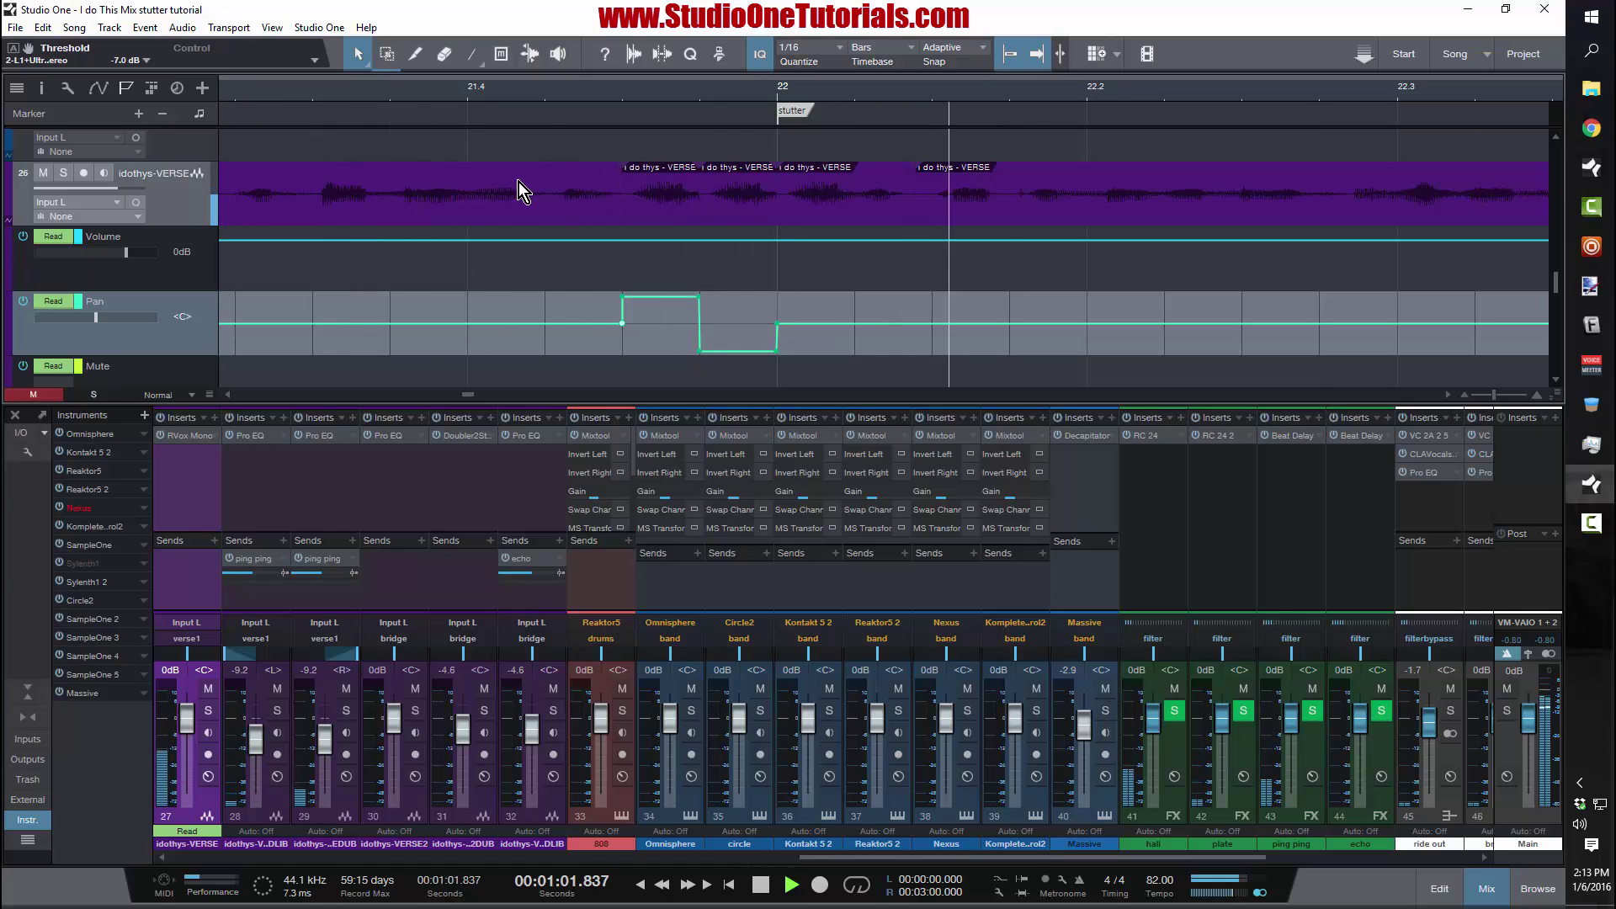
key("space")
- Select both copied vocal slices before bar 22 and give them short fade-ins and fade-outs
scroll(701, 89, "up", 3)
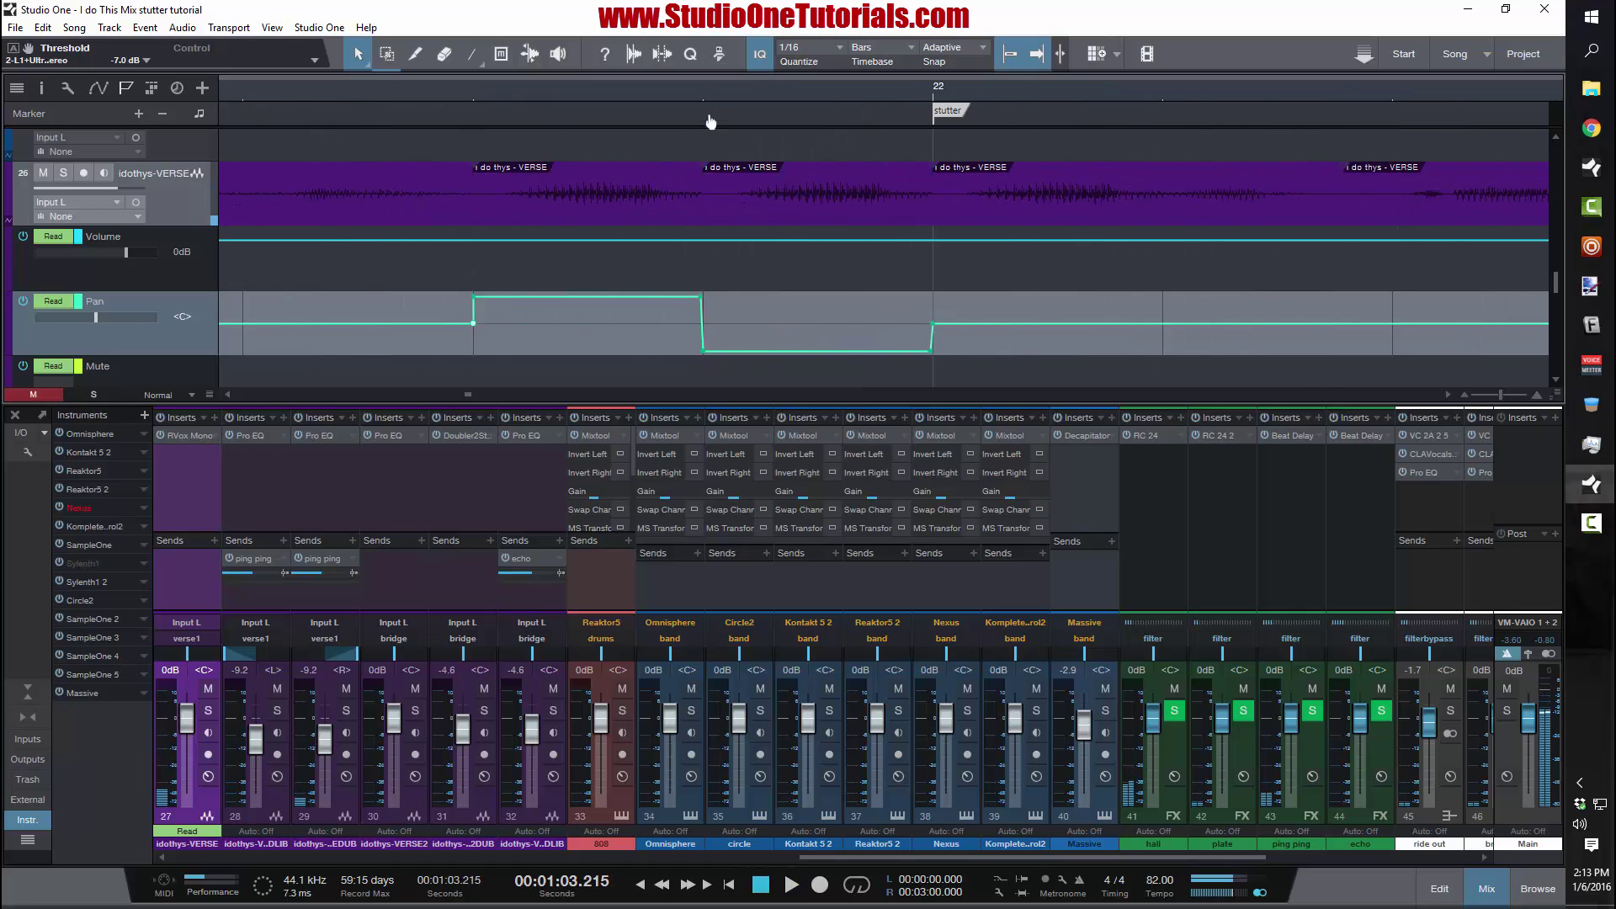
left_click_drag(644, 143, 860, 172)
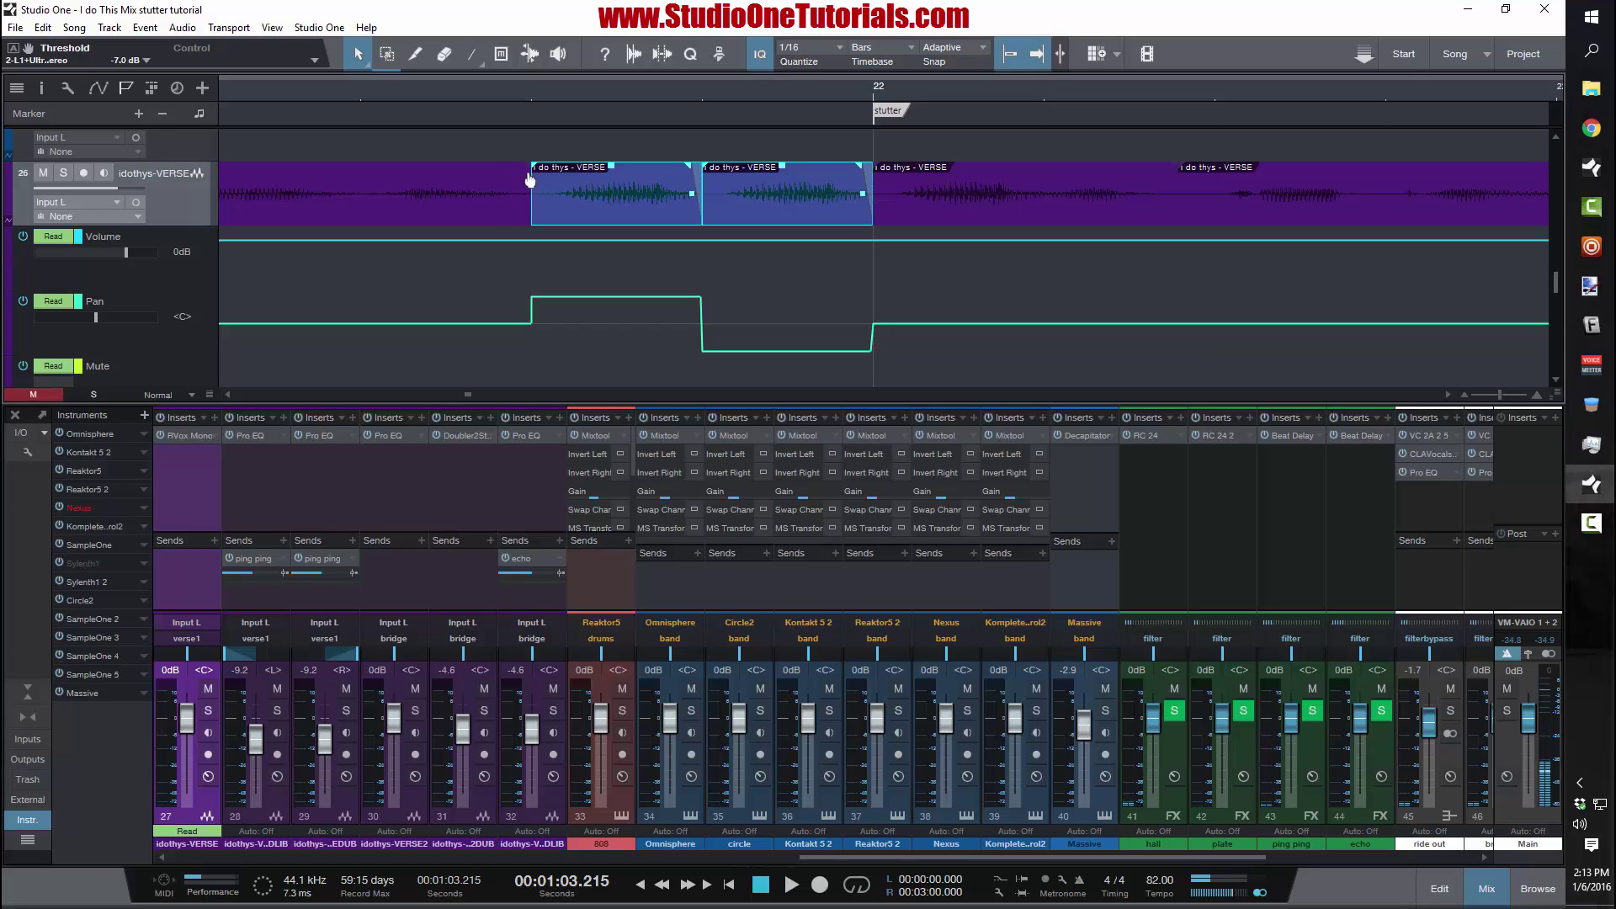
left_click_drag(536, 167, 546, 171)
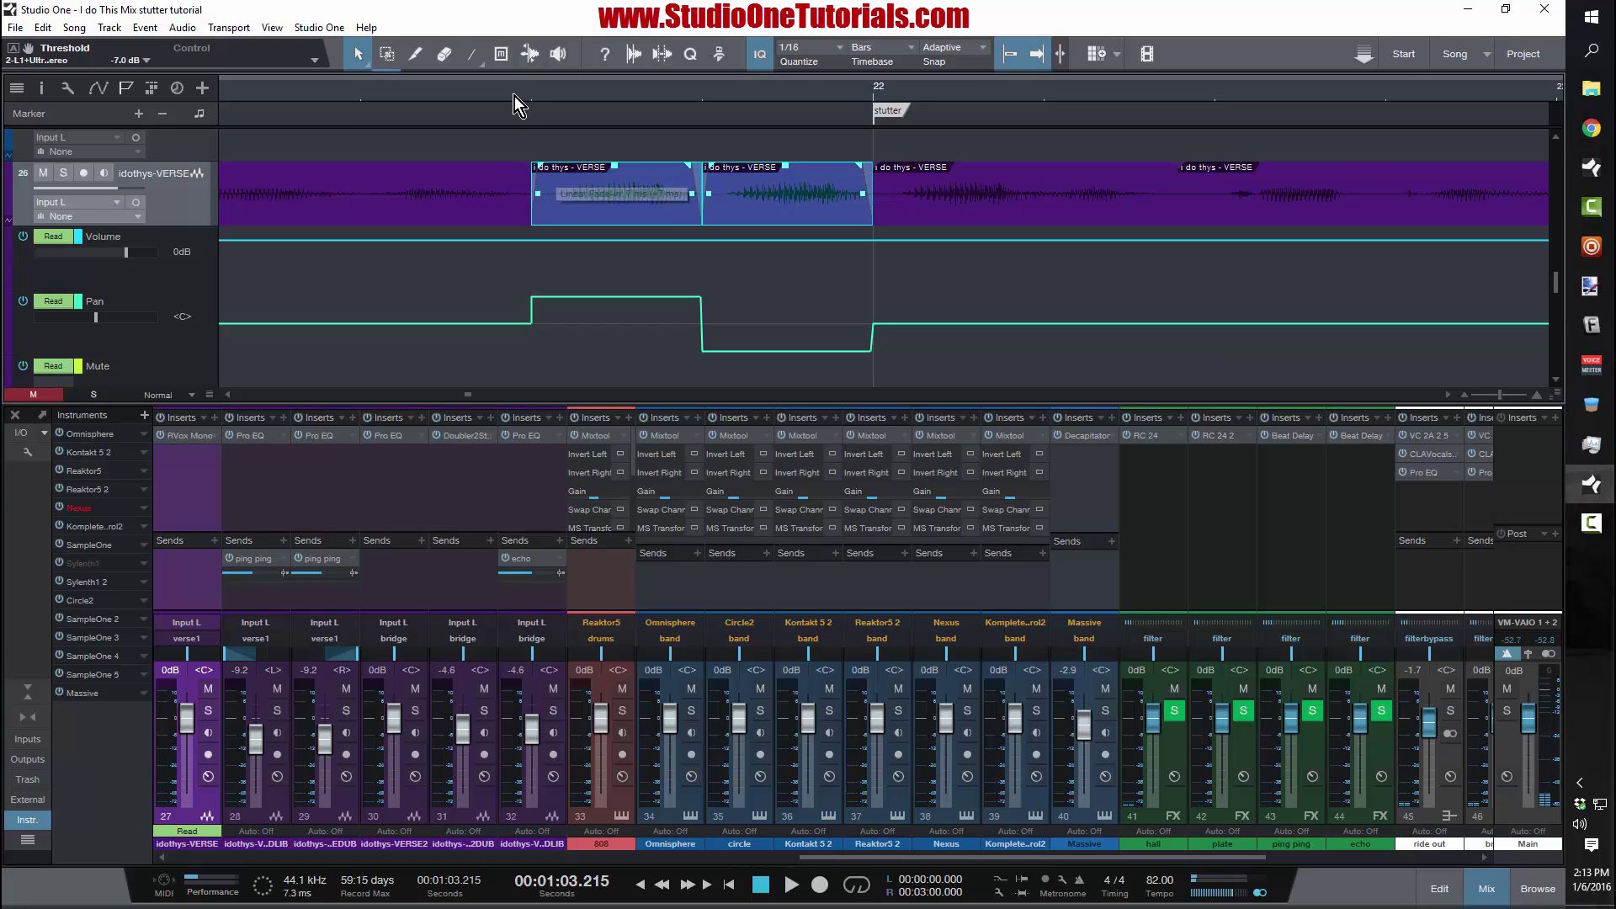
left_click_drag(511, 98, 568, 19)
scroll(683, 241, "down", 3)
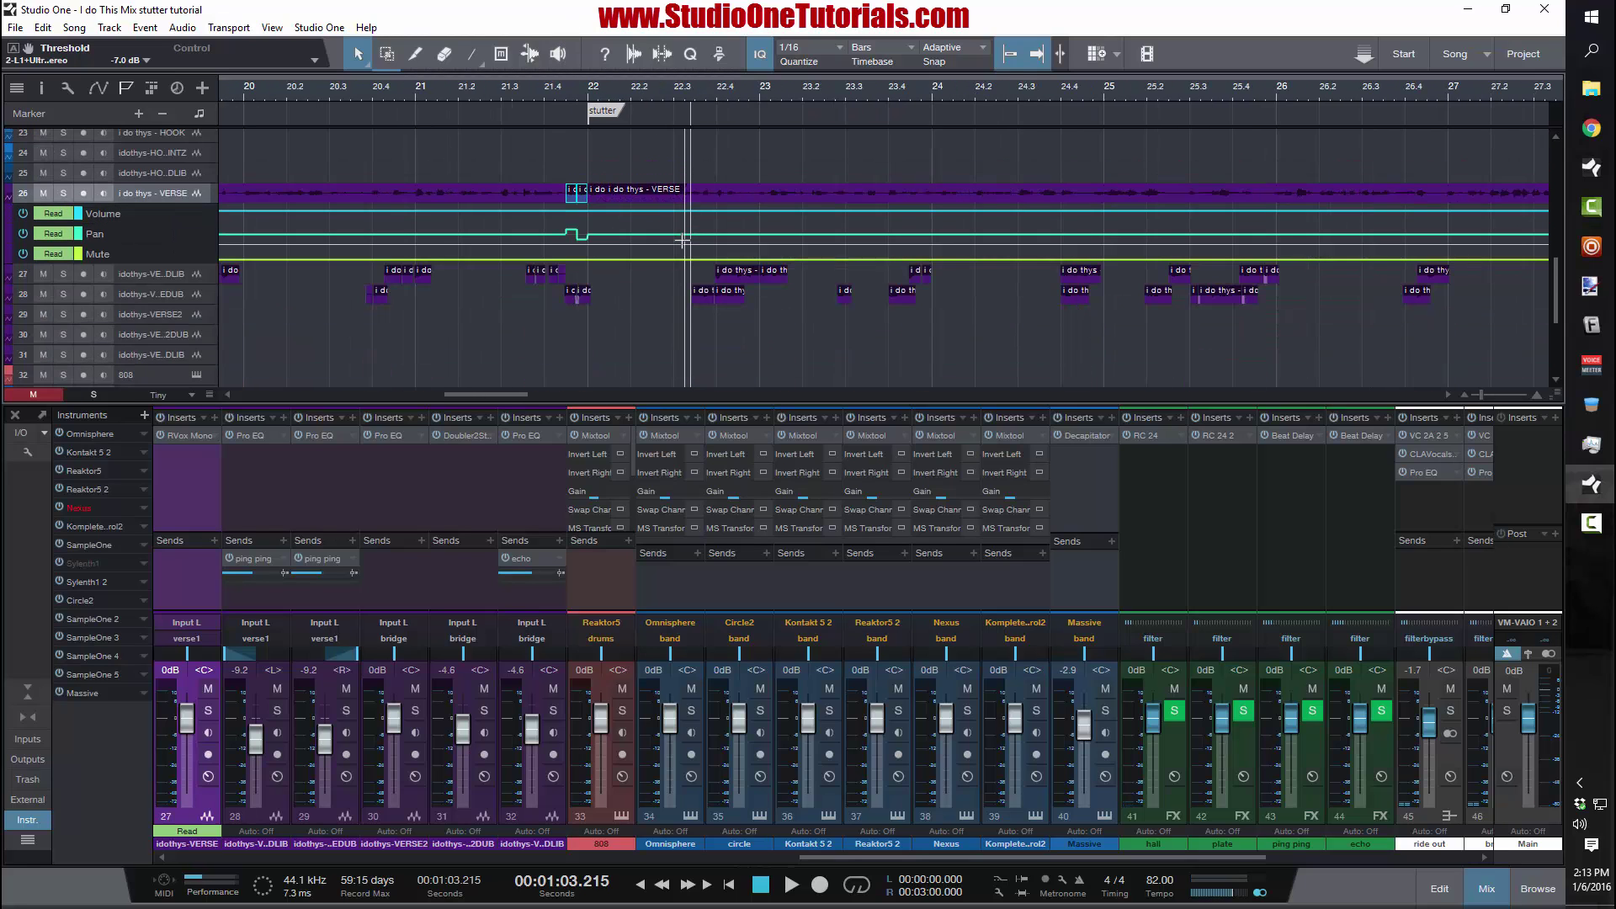
- Play the passage leading into bar 22 to hear the faded slices
left_click(500, 91)
key("space")
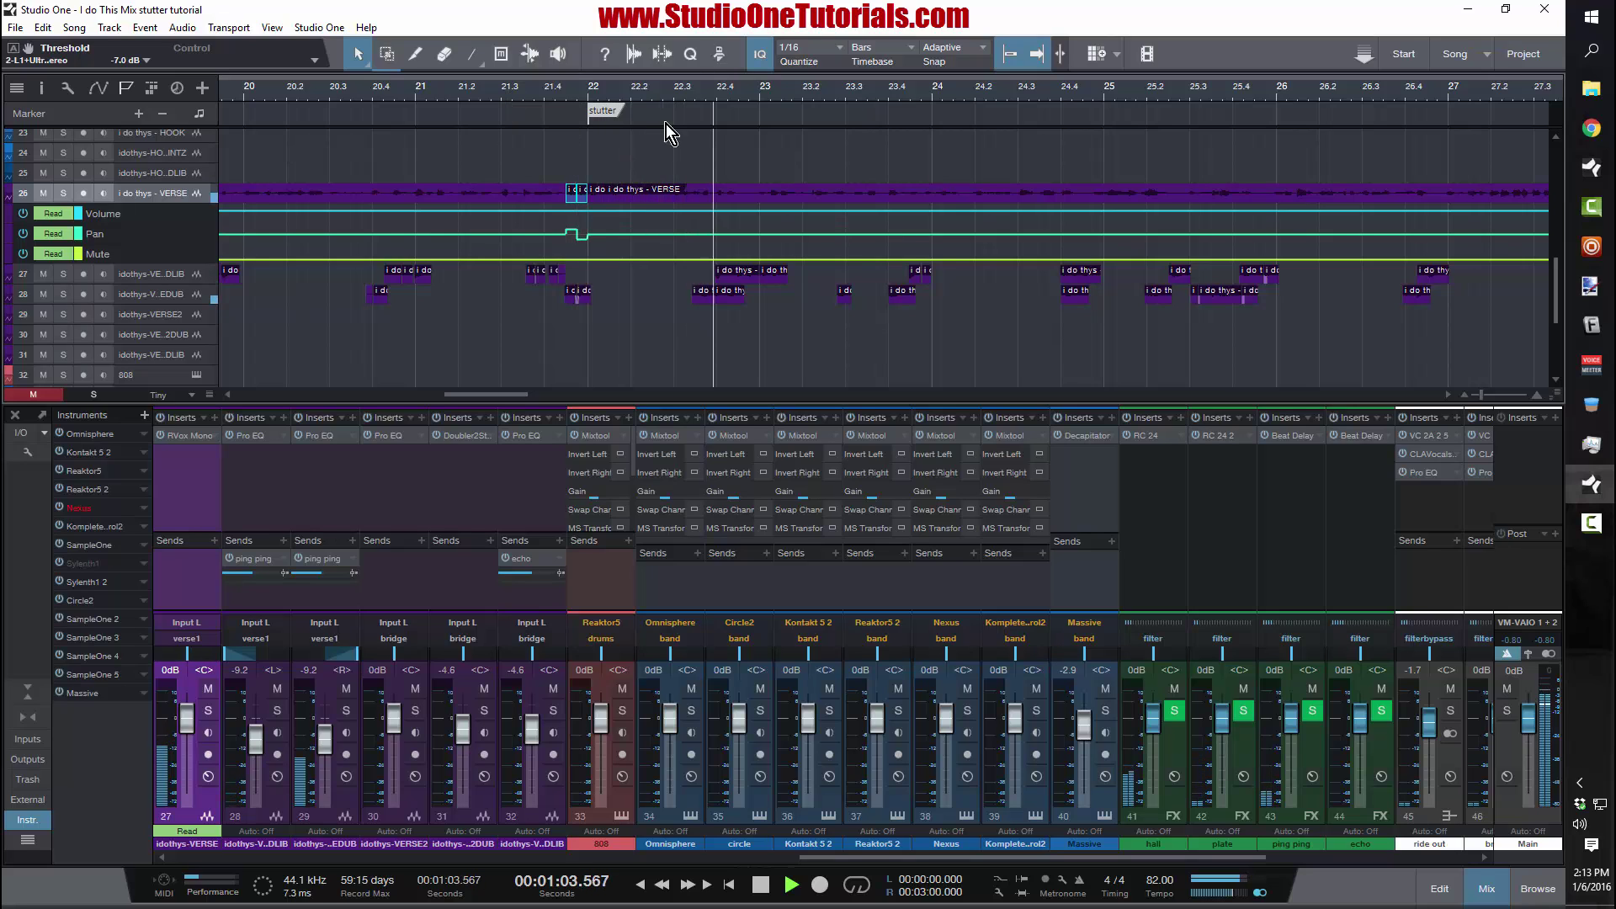
key("space")
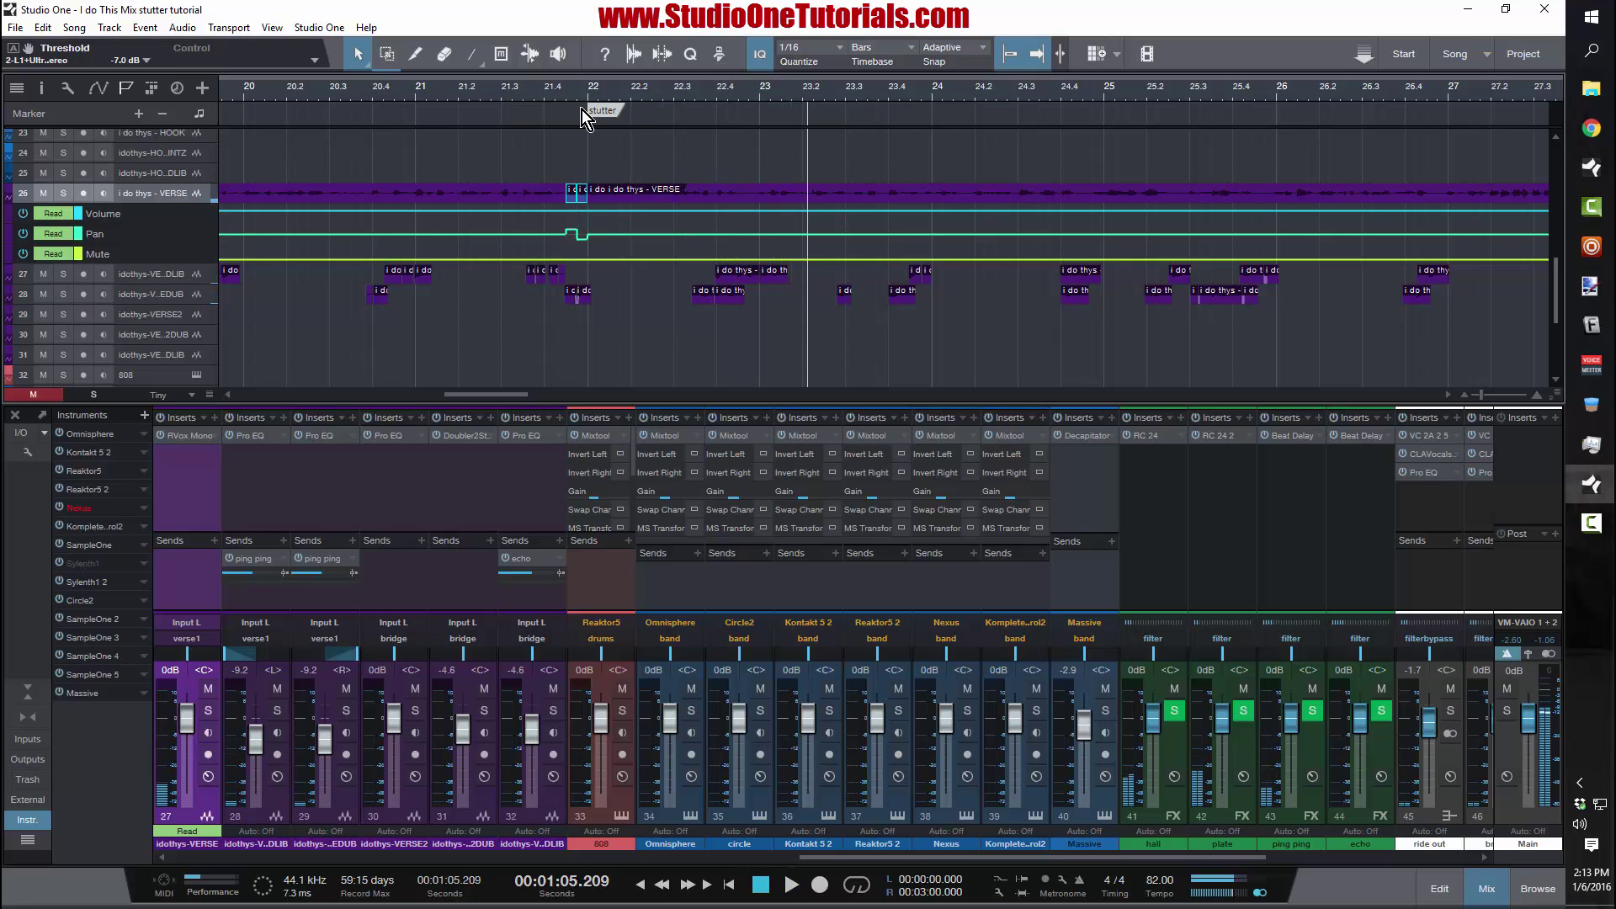
- Set quantize to 1/32, shorten both slices before bar 22 to 1/32 and copy each one into the gap behind it
left_click_drag(581, 123, 587, 168)
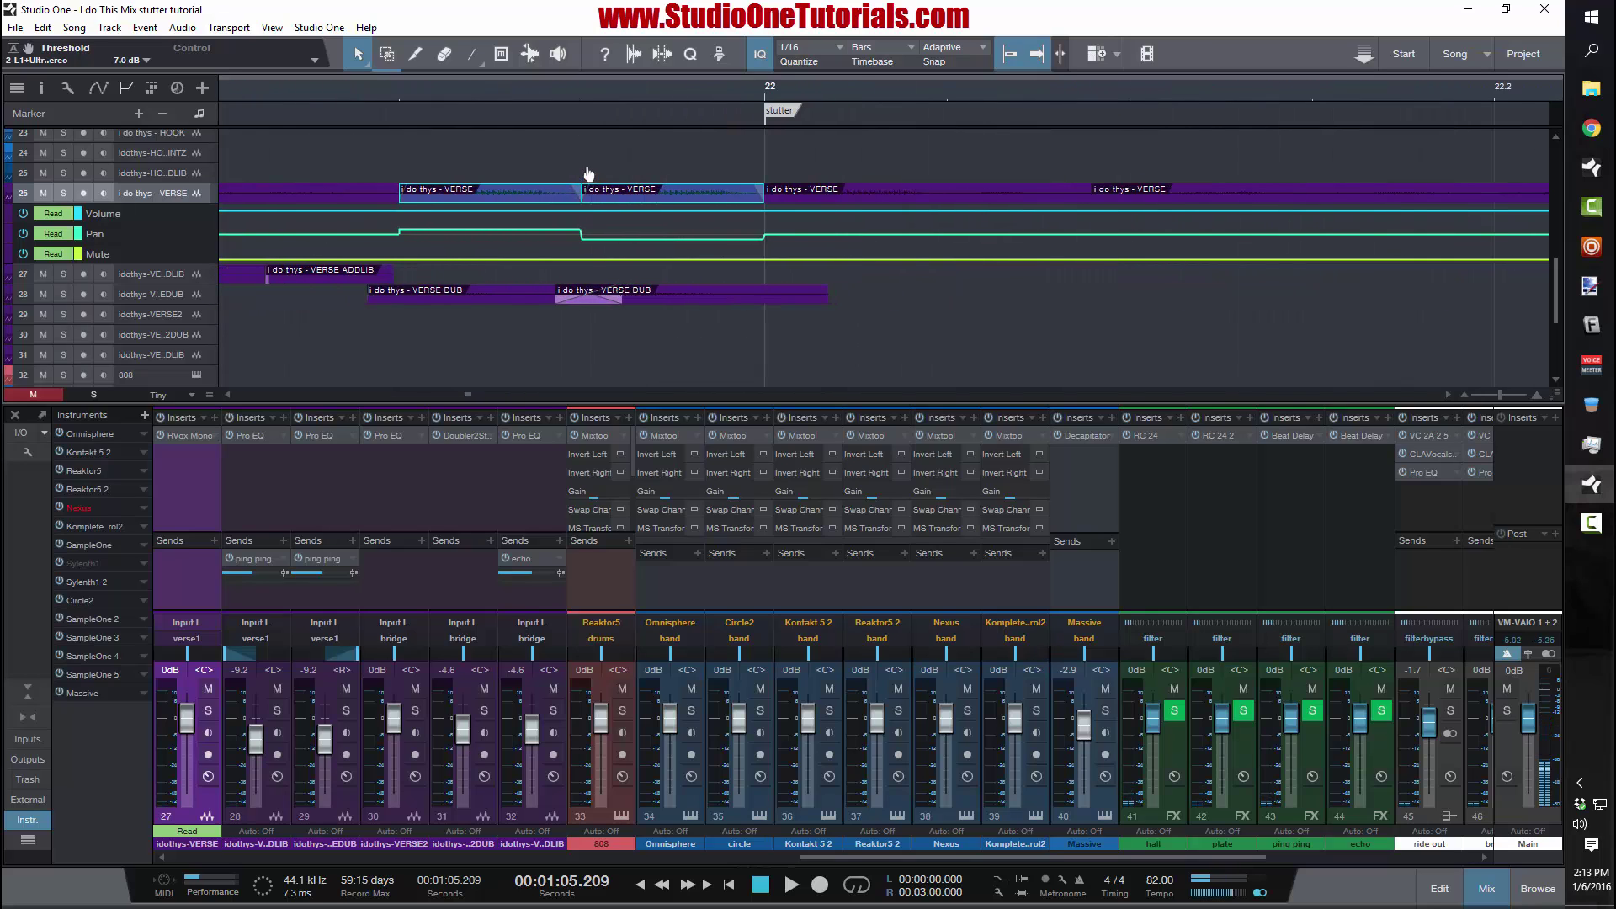
left_click(838, 49)
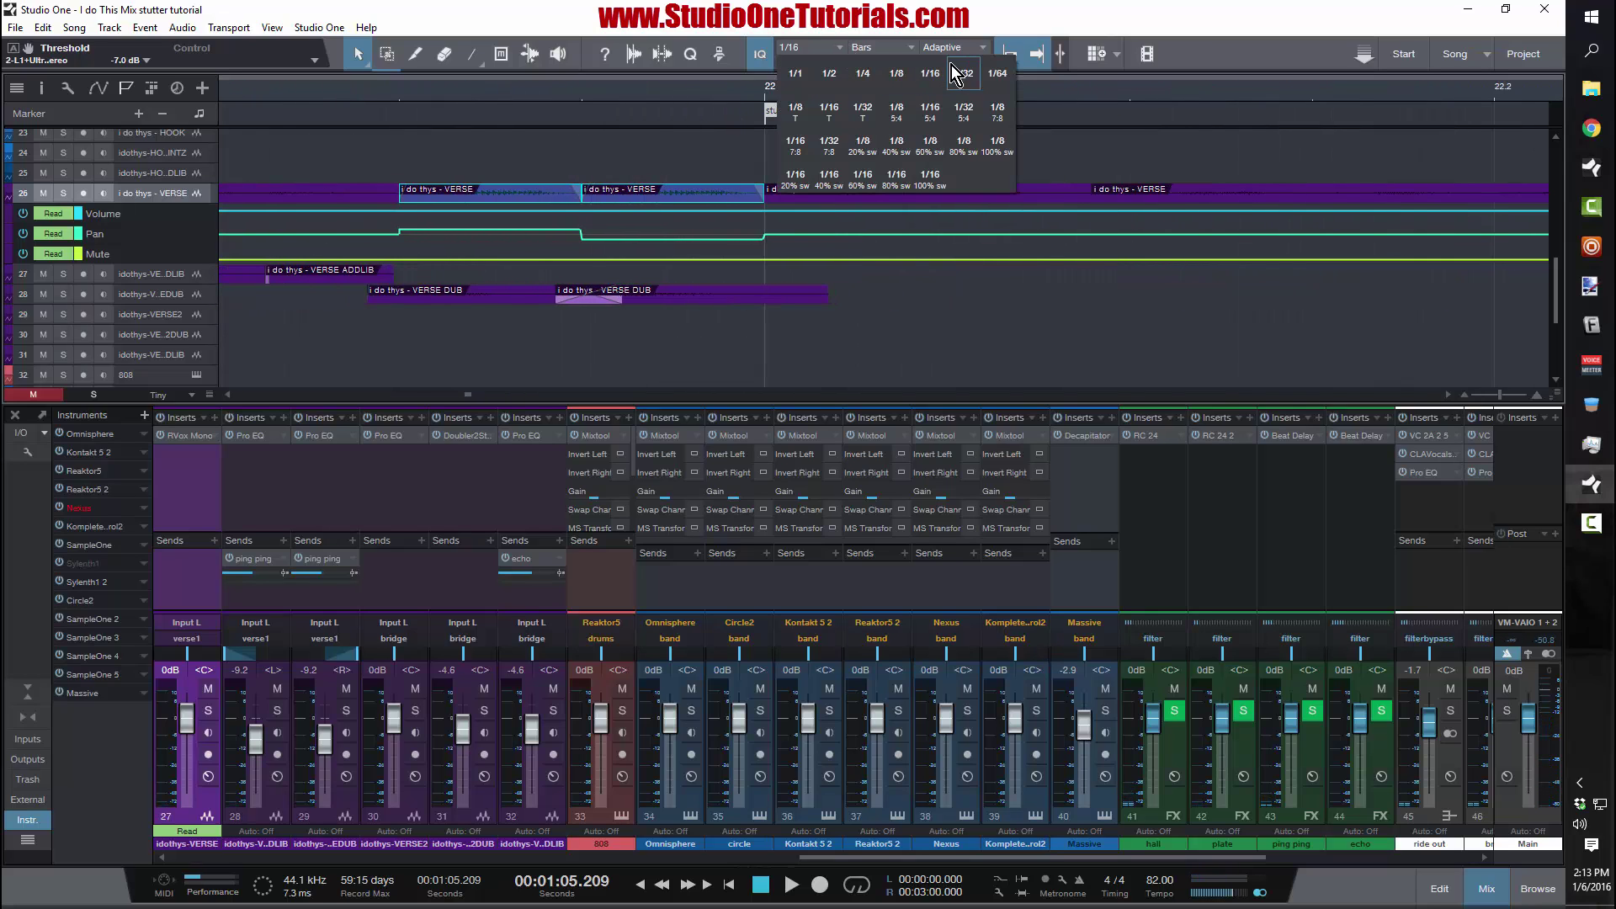
left_click(937, 67)
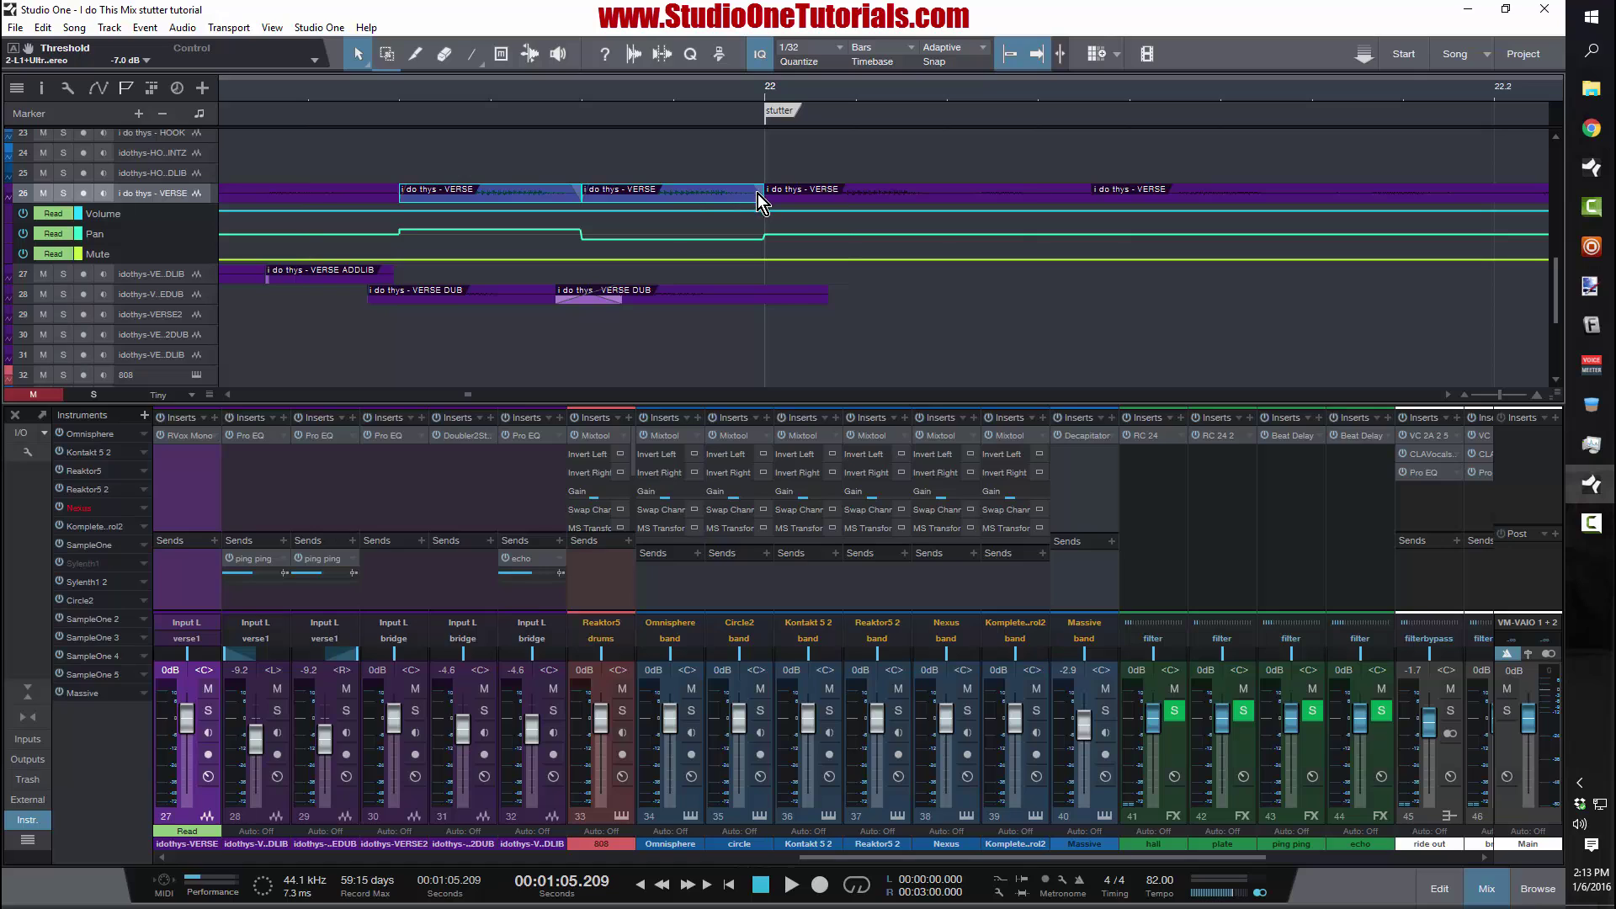
left_click_drag(762, 194, 674, 193)
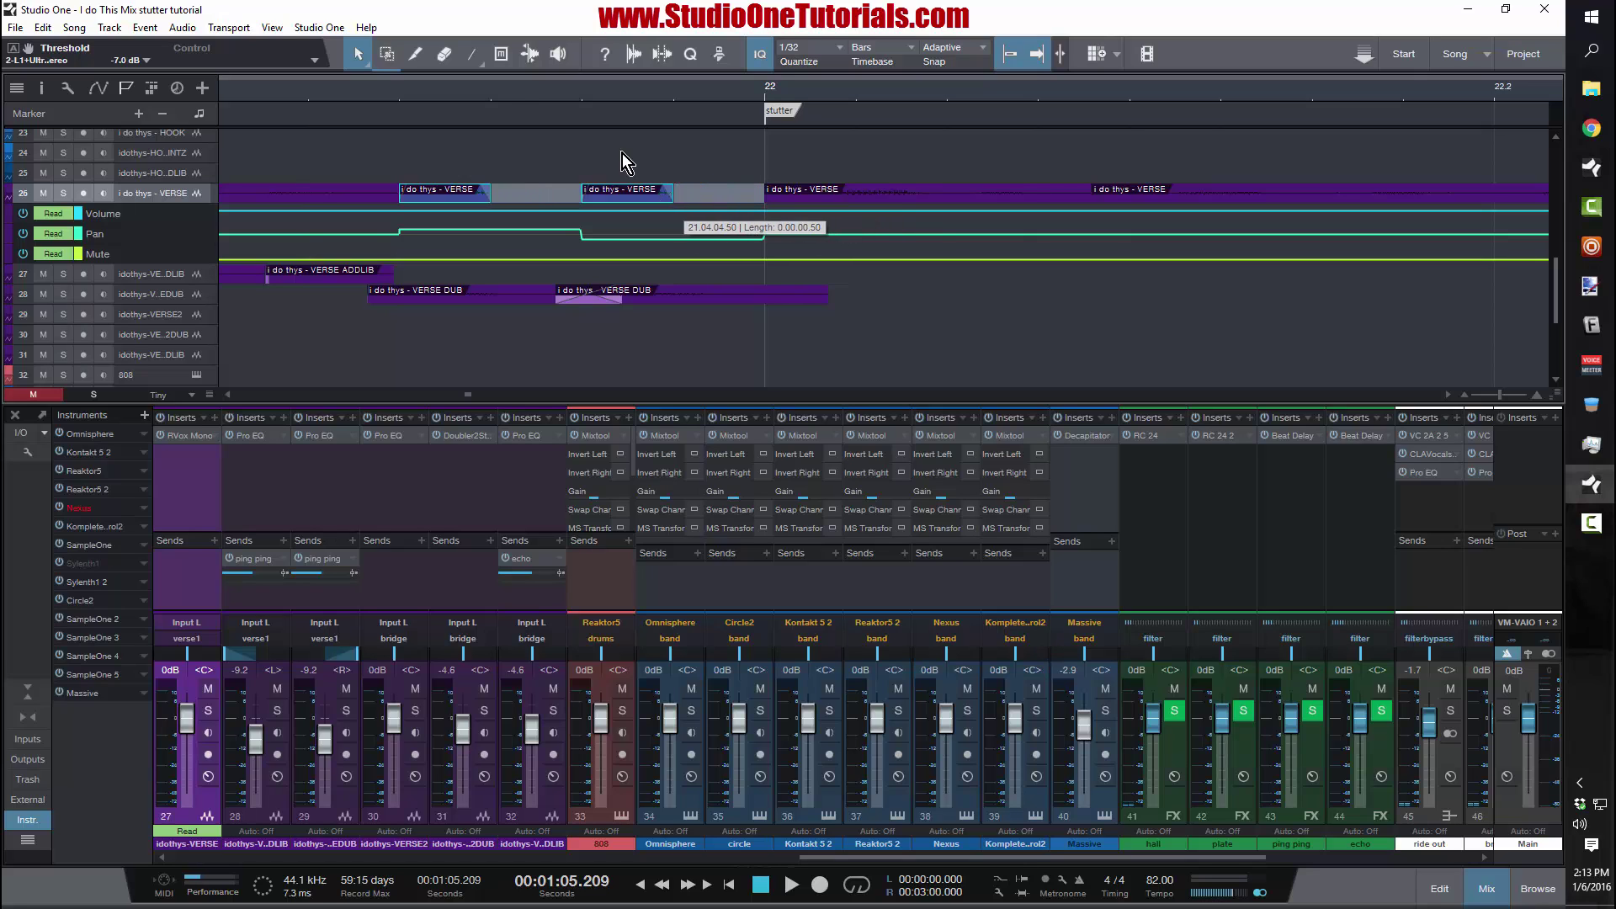
left_click_drag(435, 158, 634, 189)
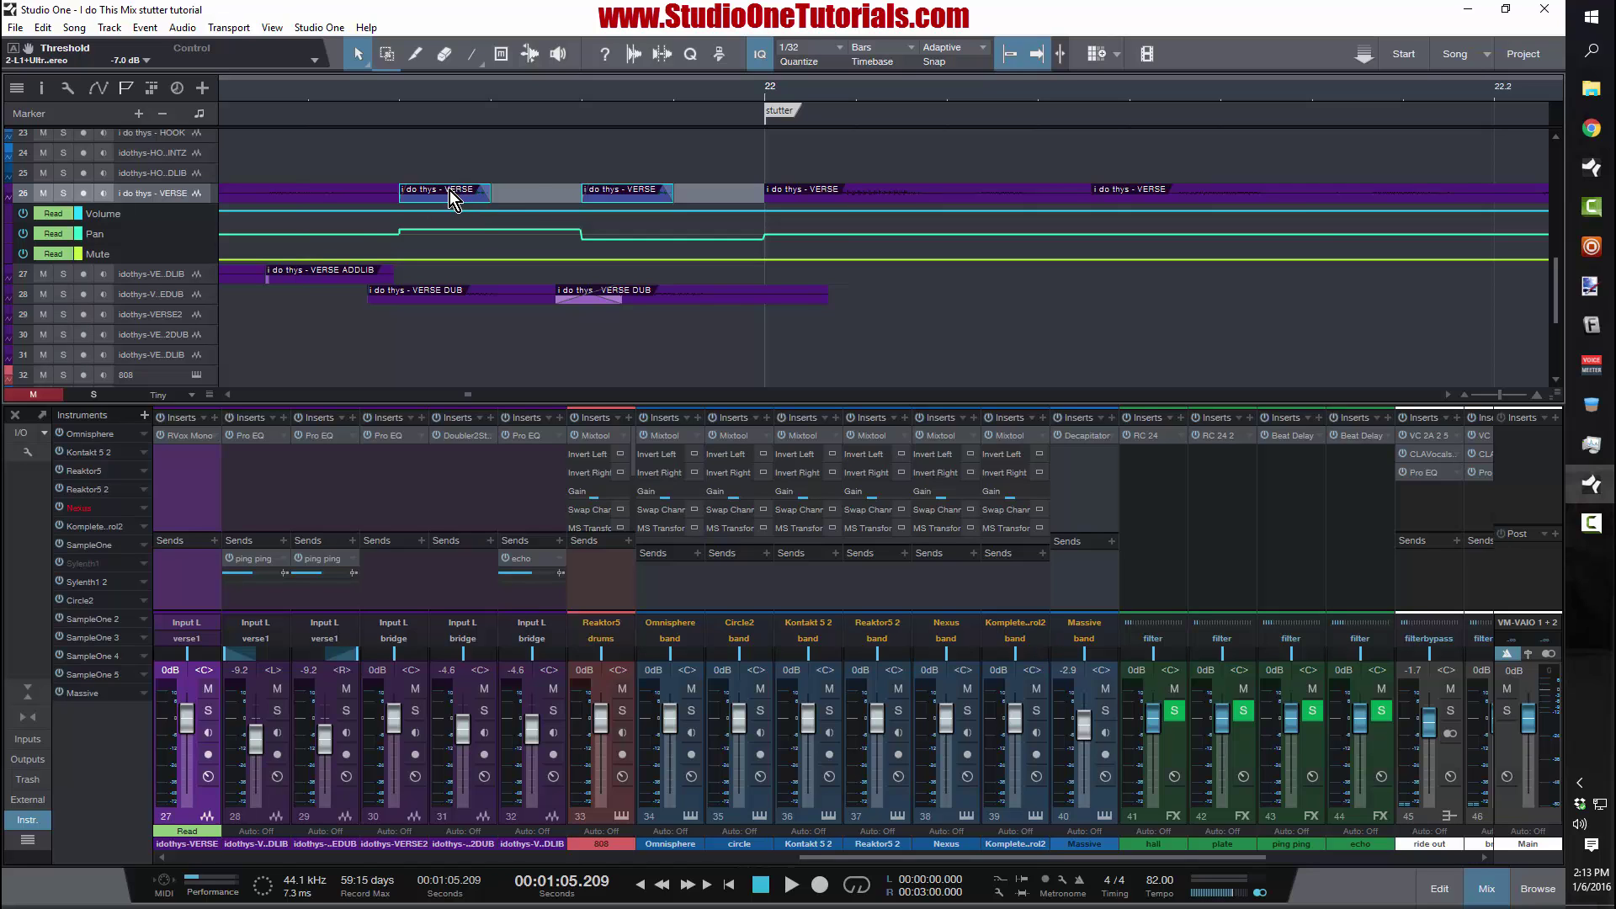
left_click_drag(449, 190, 541, 190)
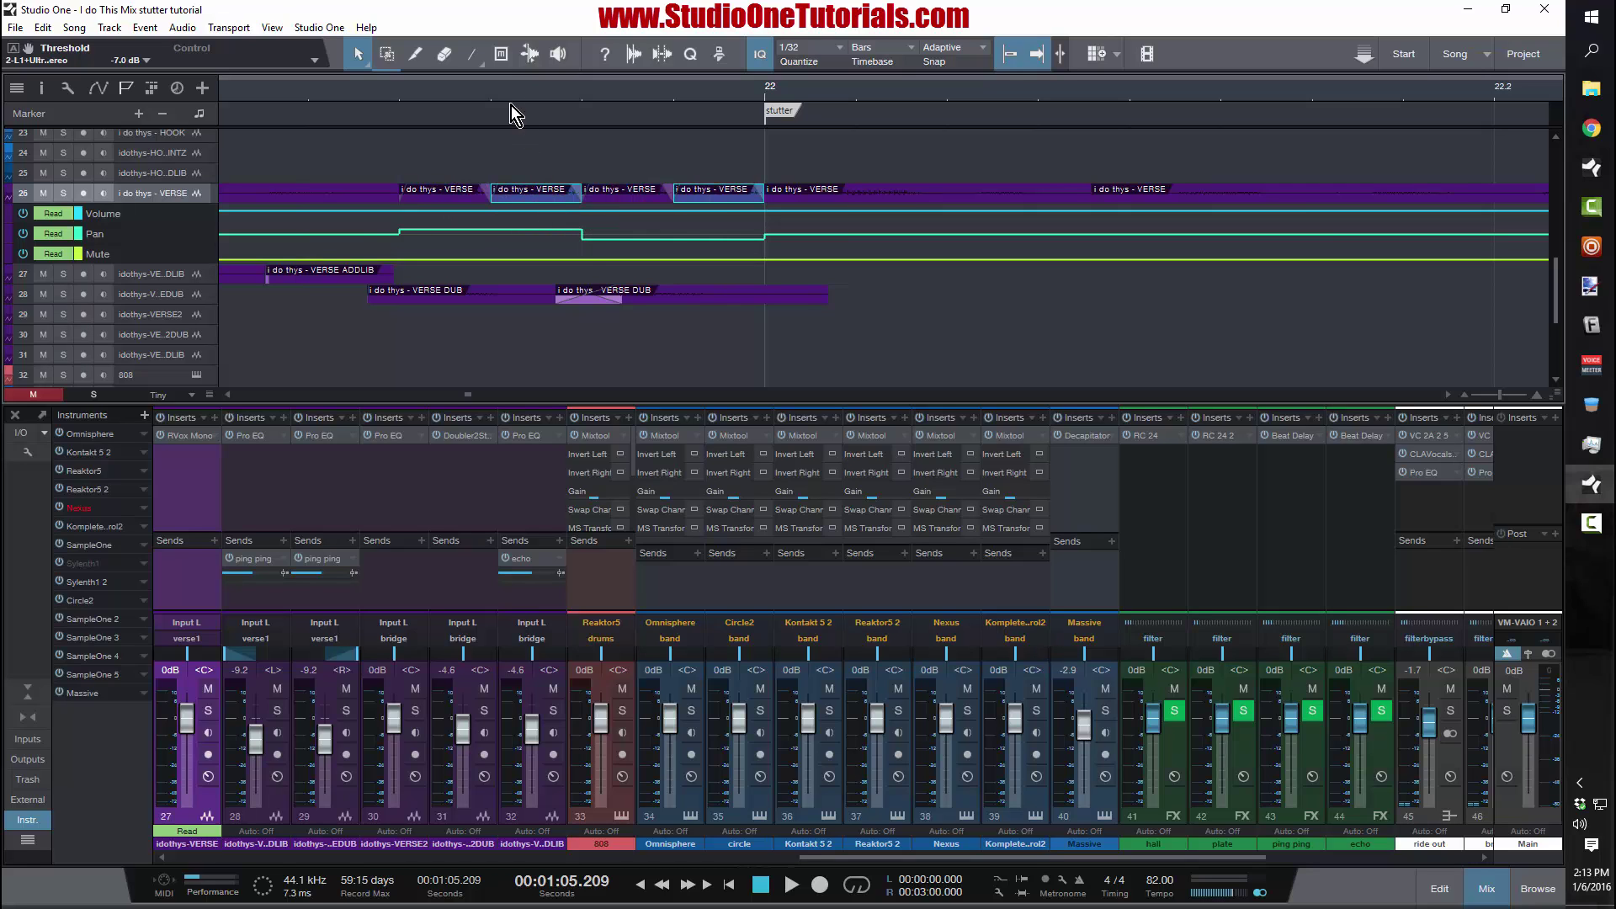
- Play the passage from before bar 22 to hear the 1/32 stutter
scroll(505, 101, "down", 6)
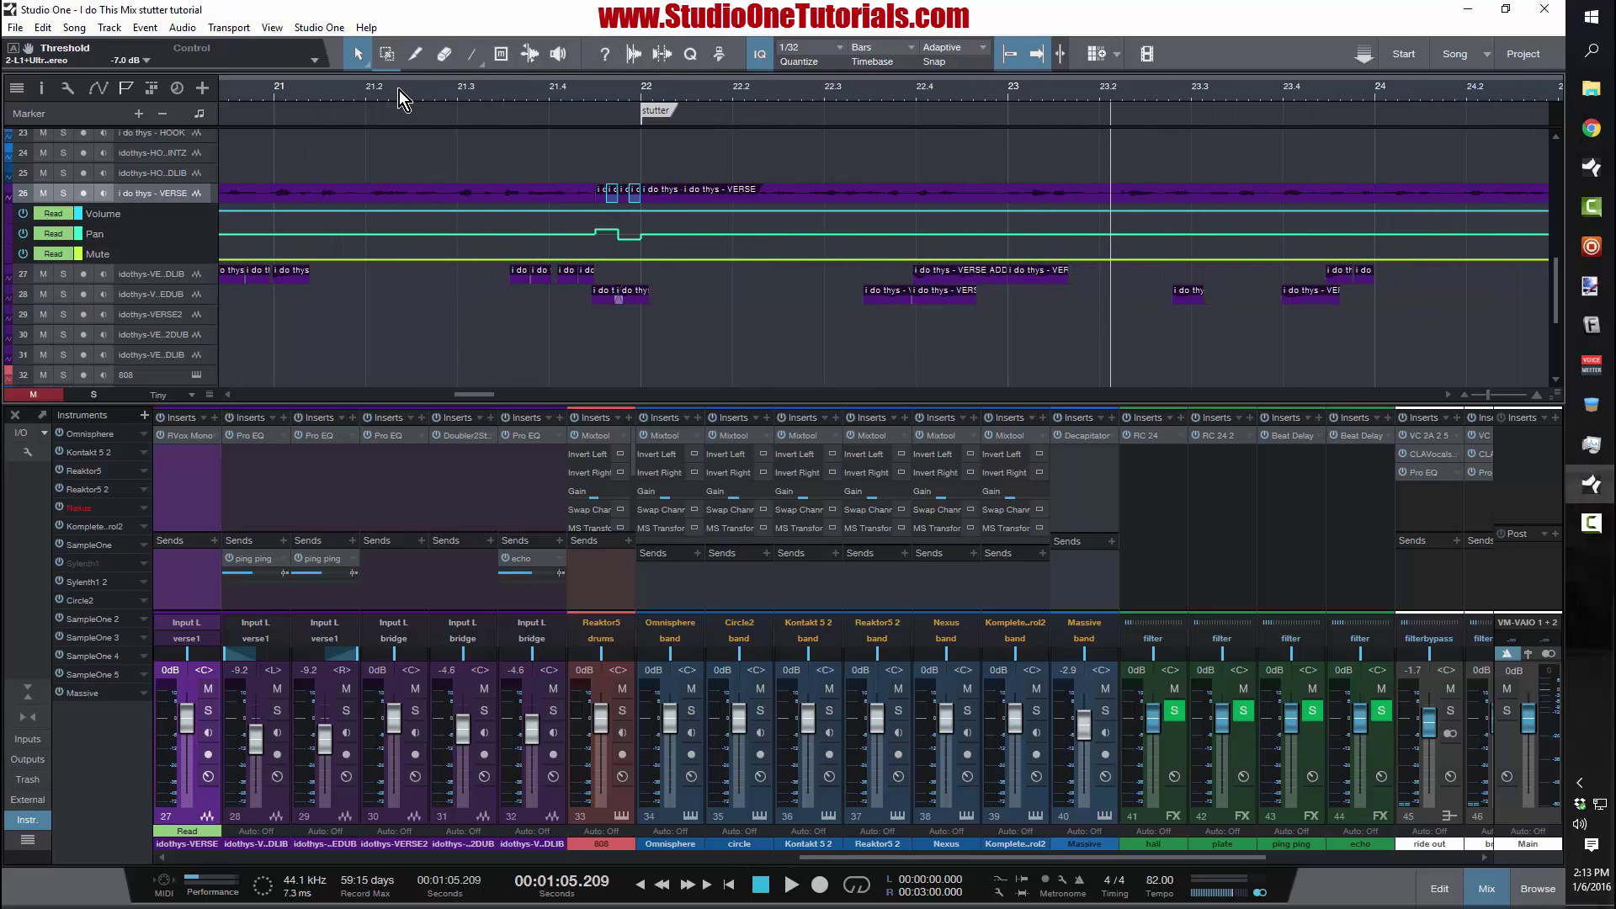
left_click(367, 93)
key("space")
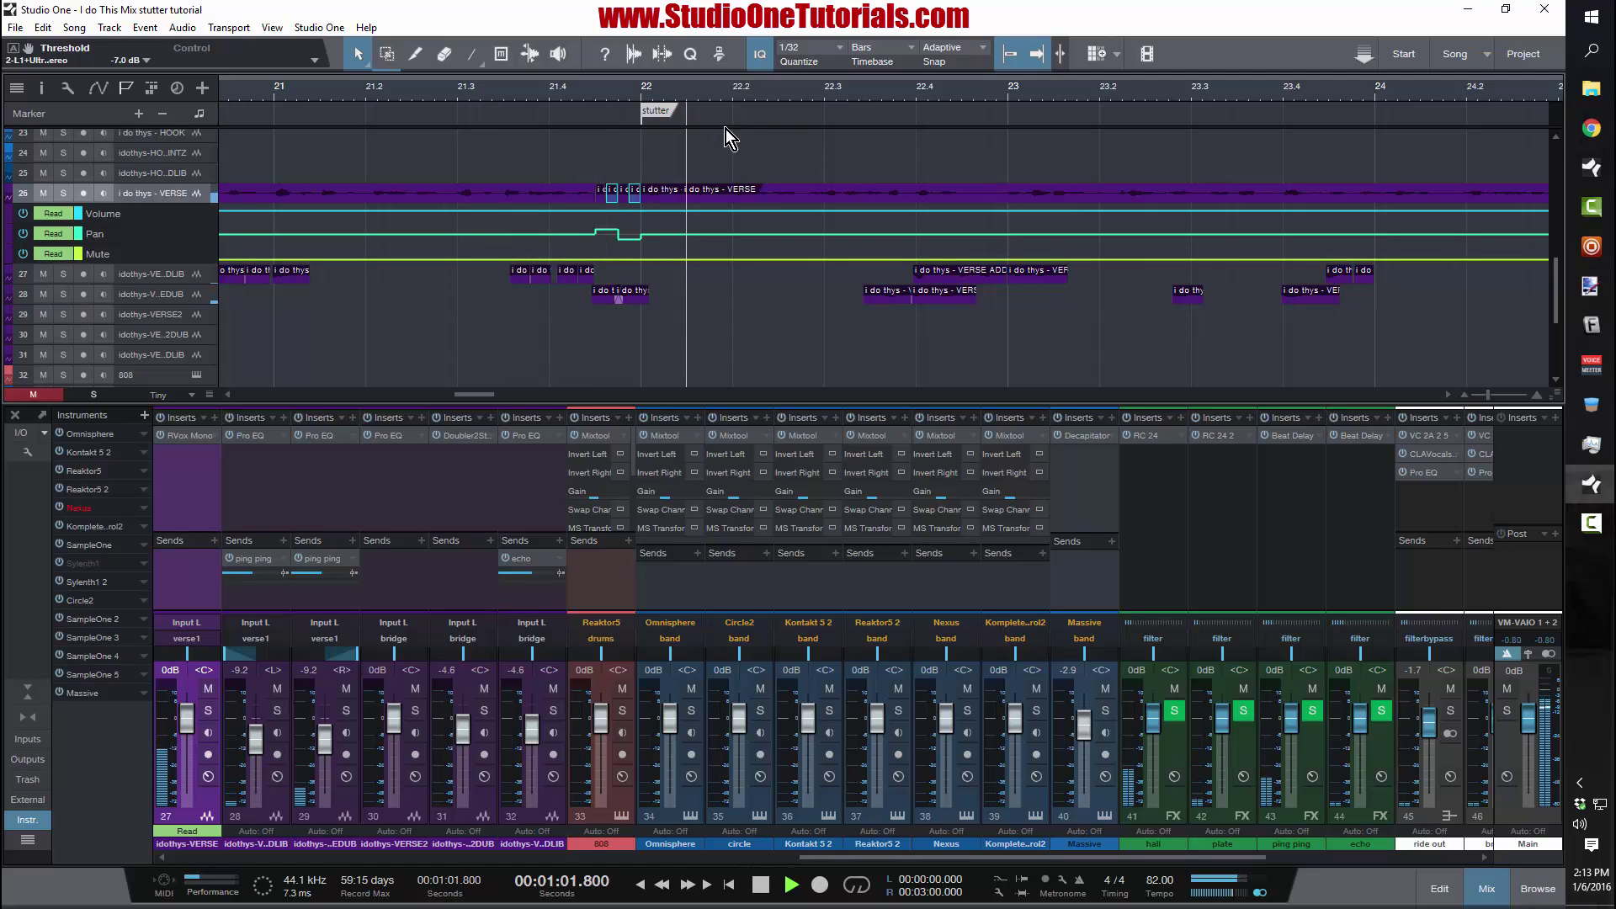
left_click(453, 91)
left_click_drag(625, 94, 594, 142)
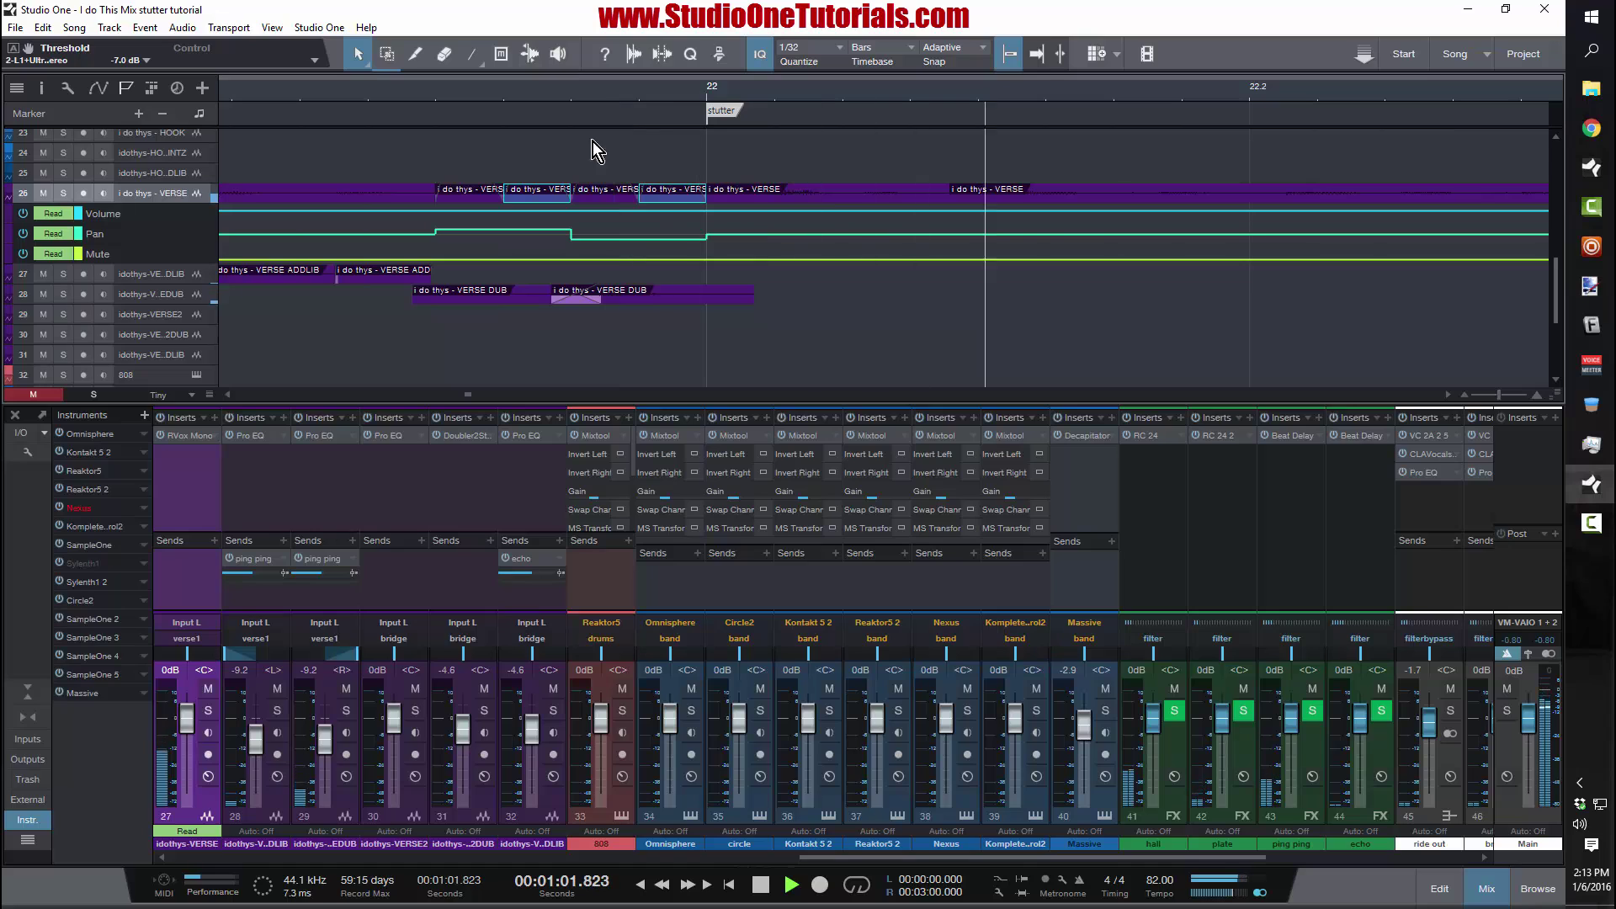
key("space")
- Set quantize to 1/16 T and rearrange the stutter into three triplet slices that fill the space up to bar 22
left_click(827, 47)
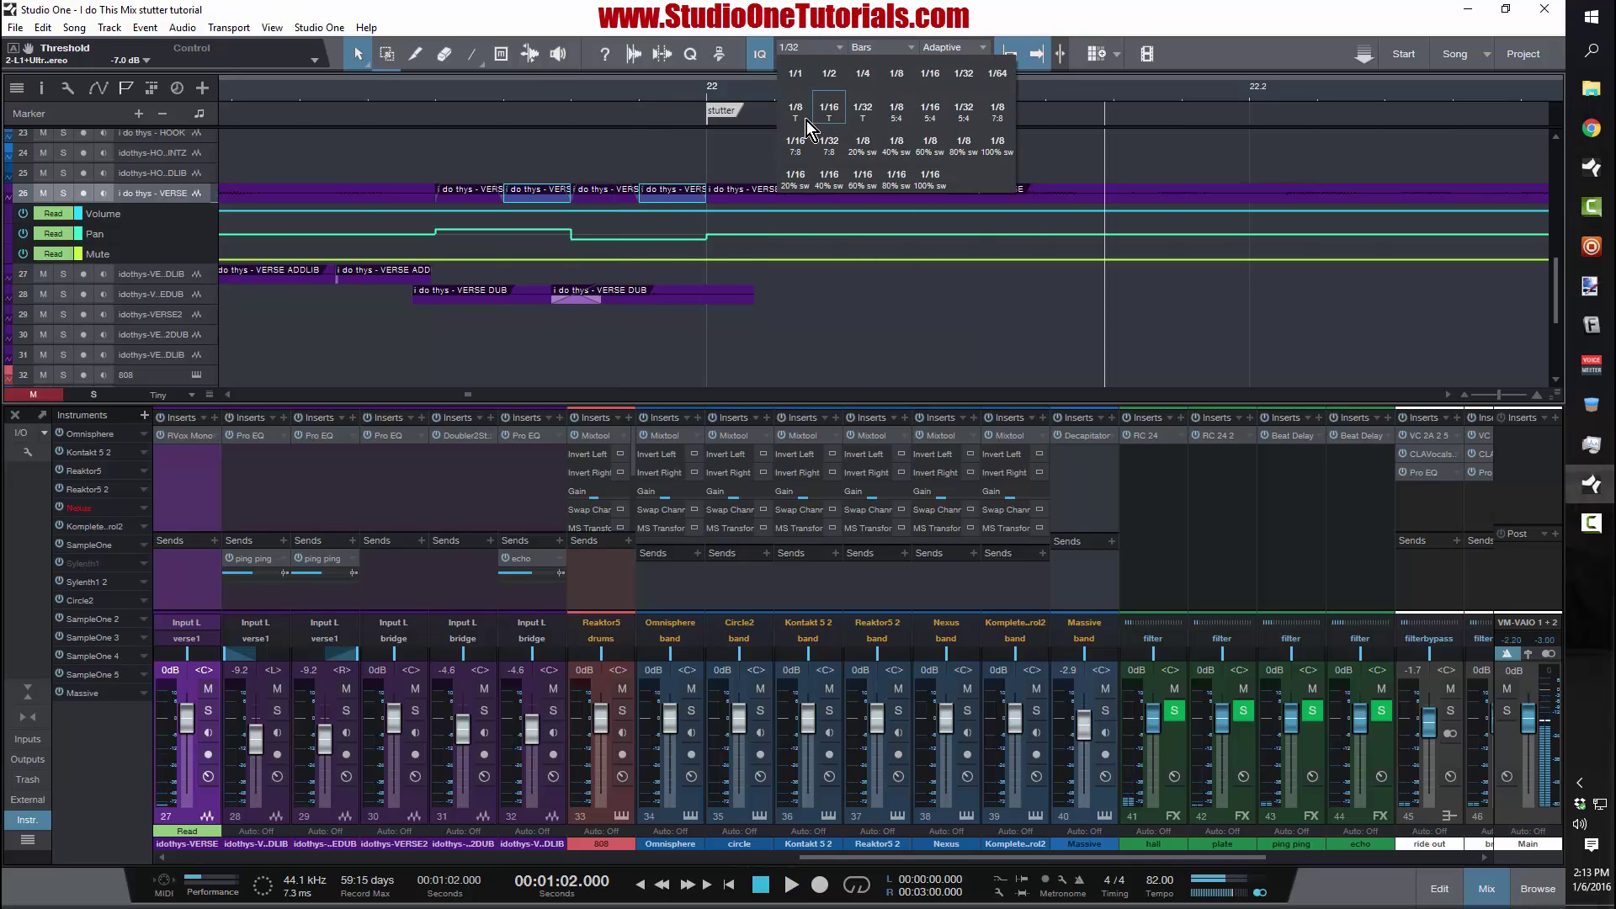
left_click(830, 119)
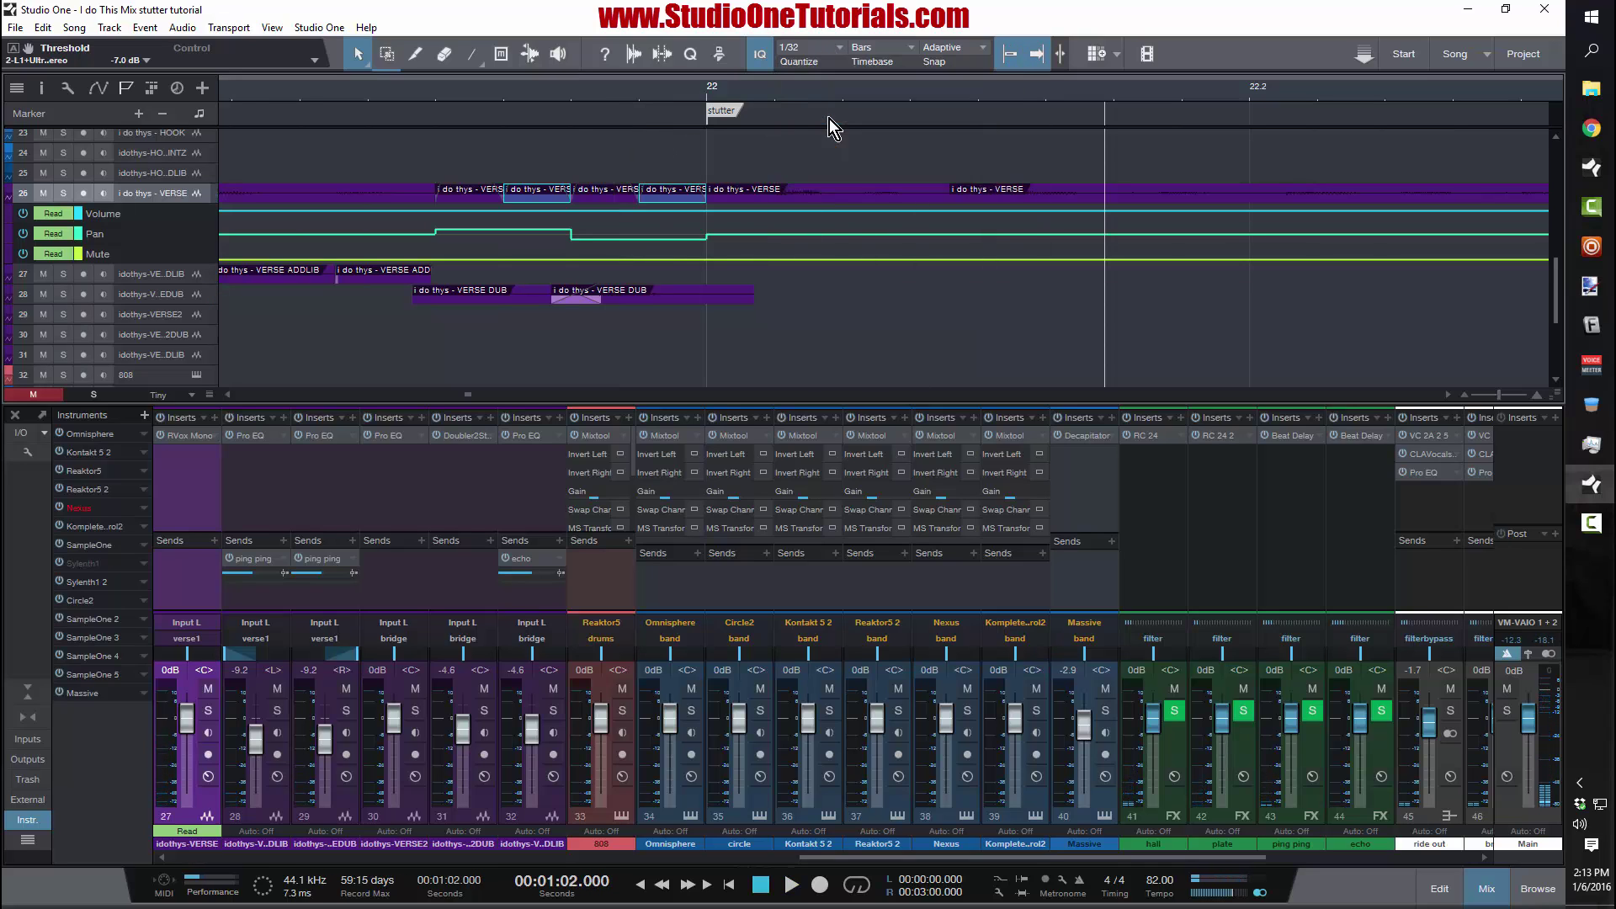
left_click(545, 189)
mouse_move(545, 188)
left_mouse_down()
mouse_move(601, 182)
mouse_move(556, 201)
left_mouse_up()
left_click_drag(657, 194, 657, 194)
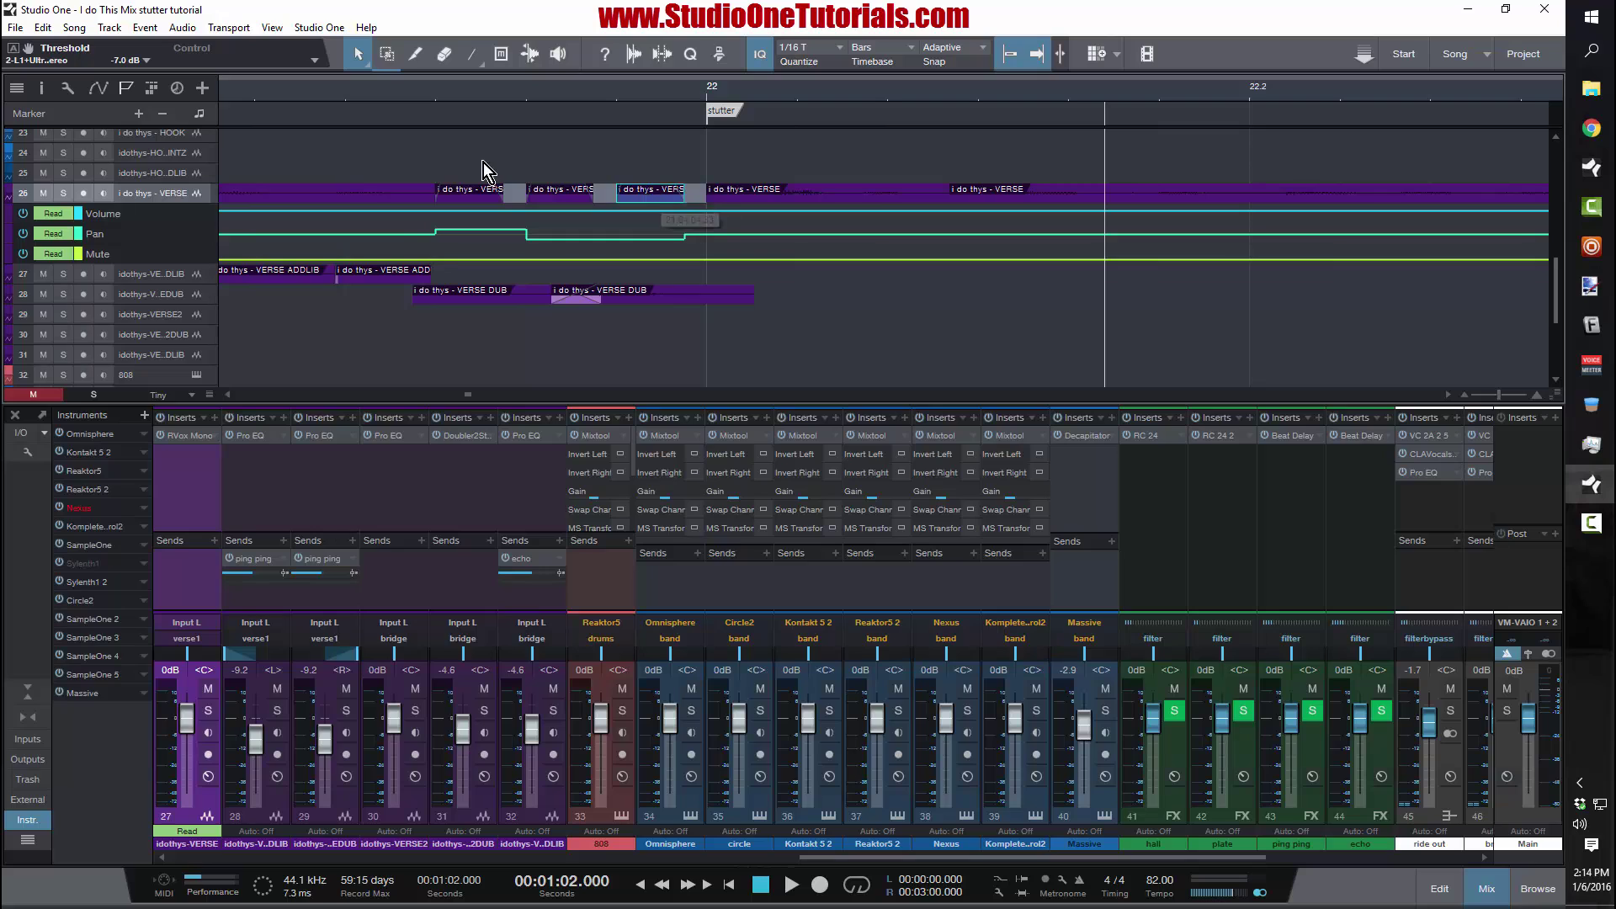
left_click_drag(484, 142, 706, 195)
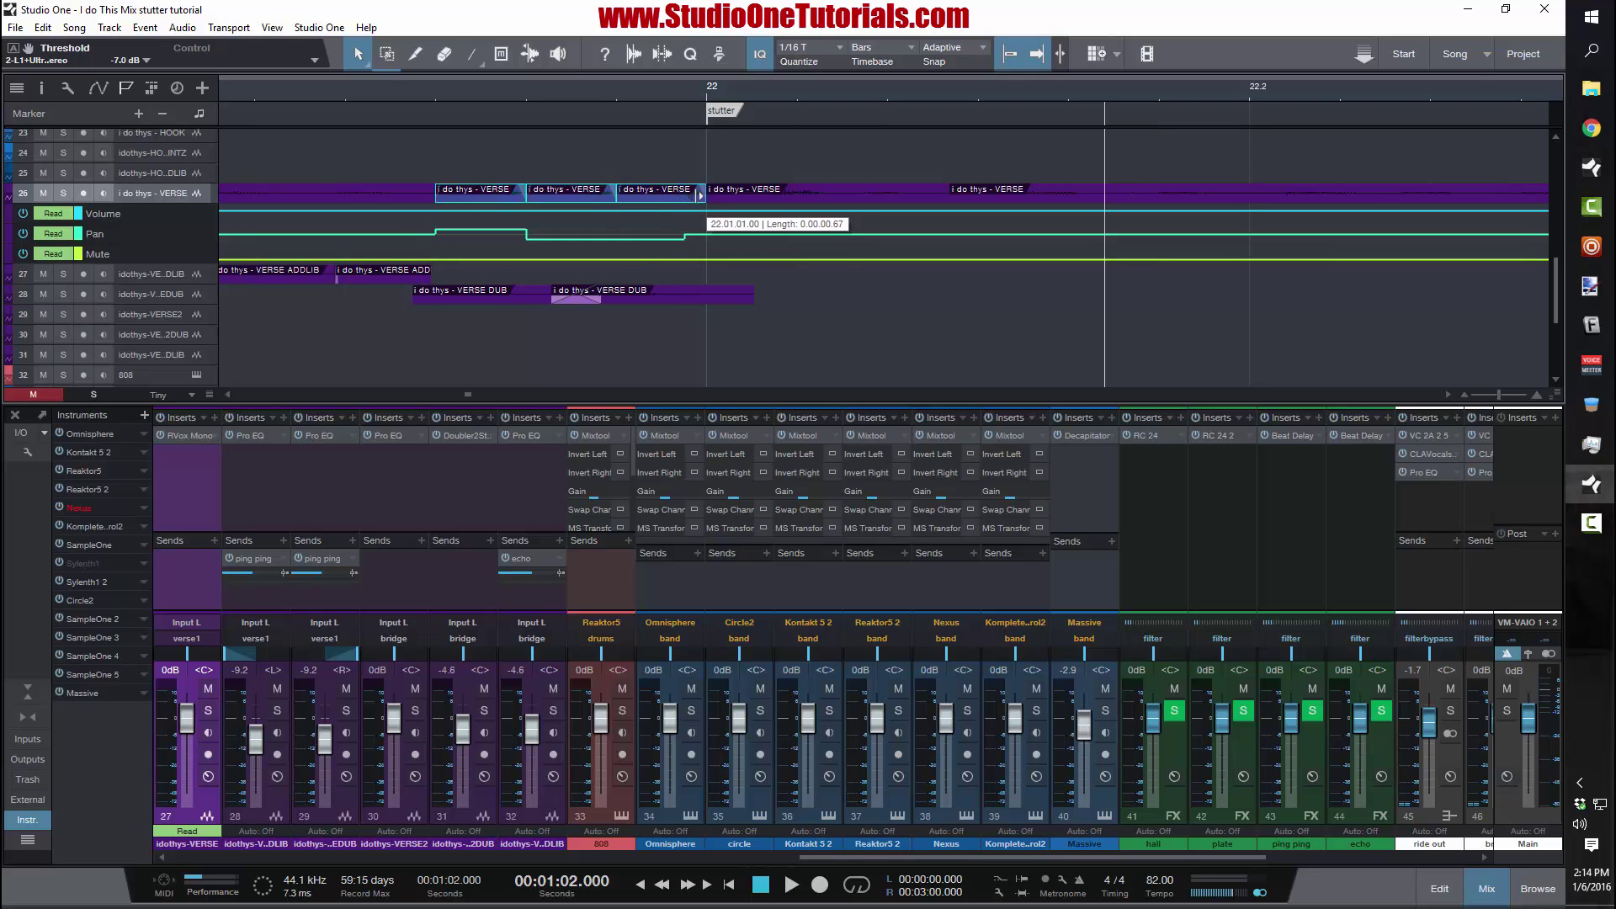
- Play the passage leading into bar 22 to hear the triplet stutter
left_click(239, 89)
key("space")
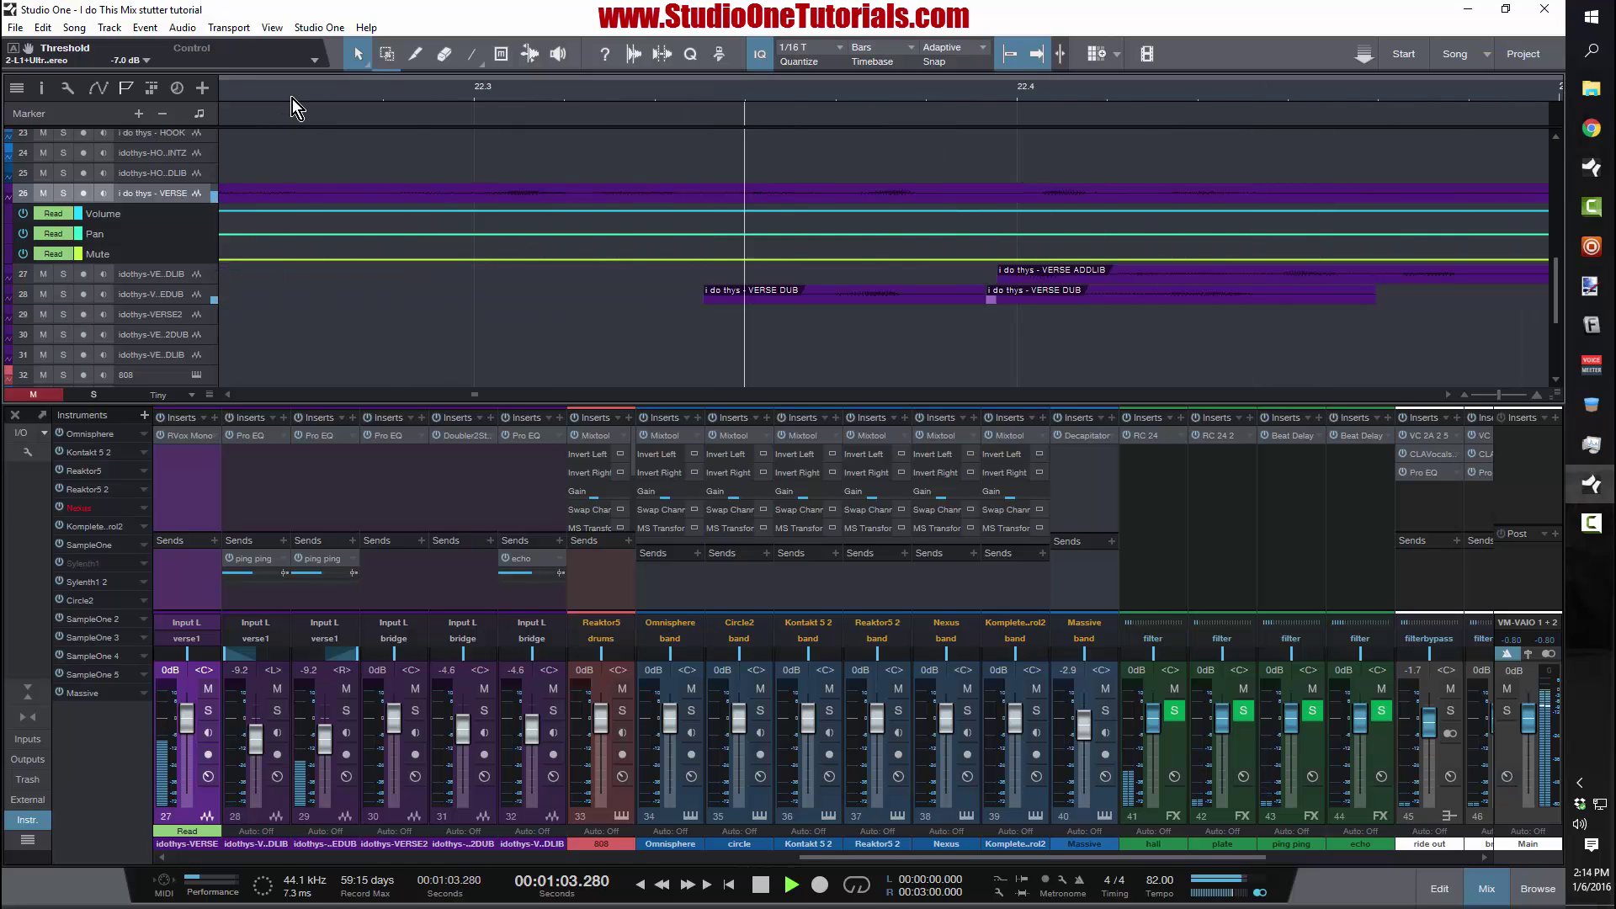
left_click_drag(294, 94, 488, 44)
left_click(364, 89)
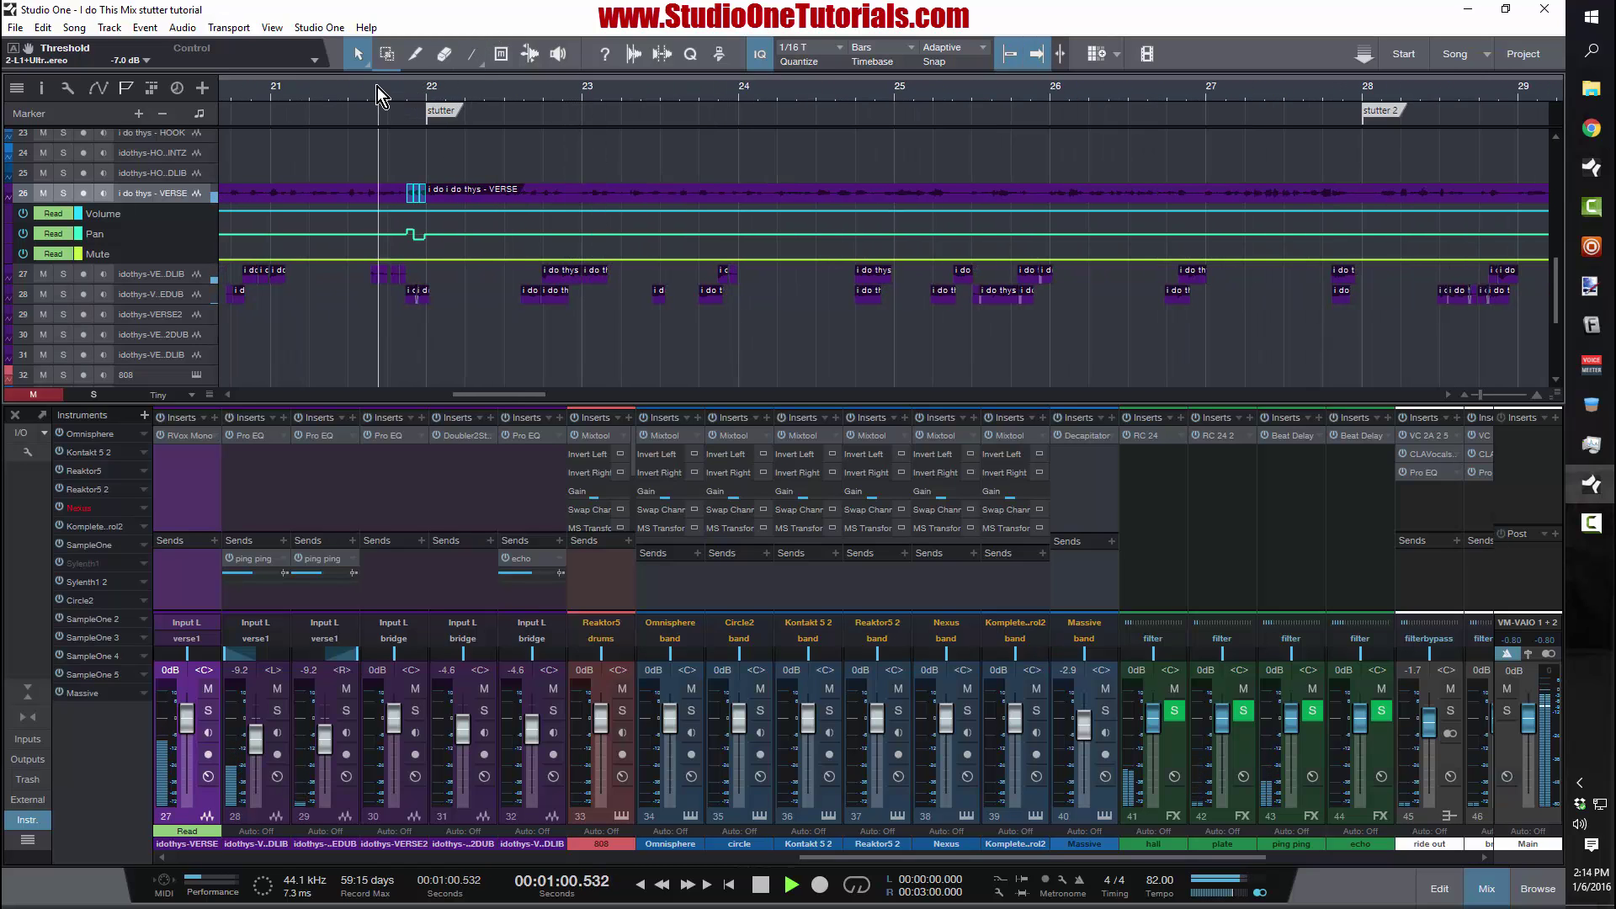
key("space")
- With quantize at 1/16, rebuild the stutter before bar 22 as two 1/16 slices and move the pan switch to their boundary
left_click_drag(410, 89, 455, 194)
left_click(521, 192)
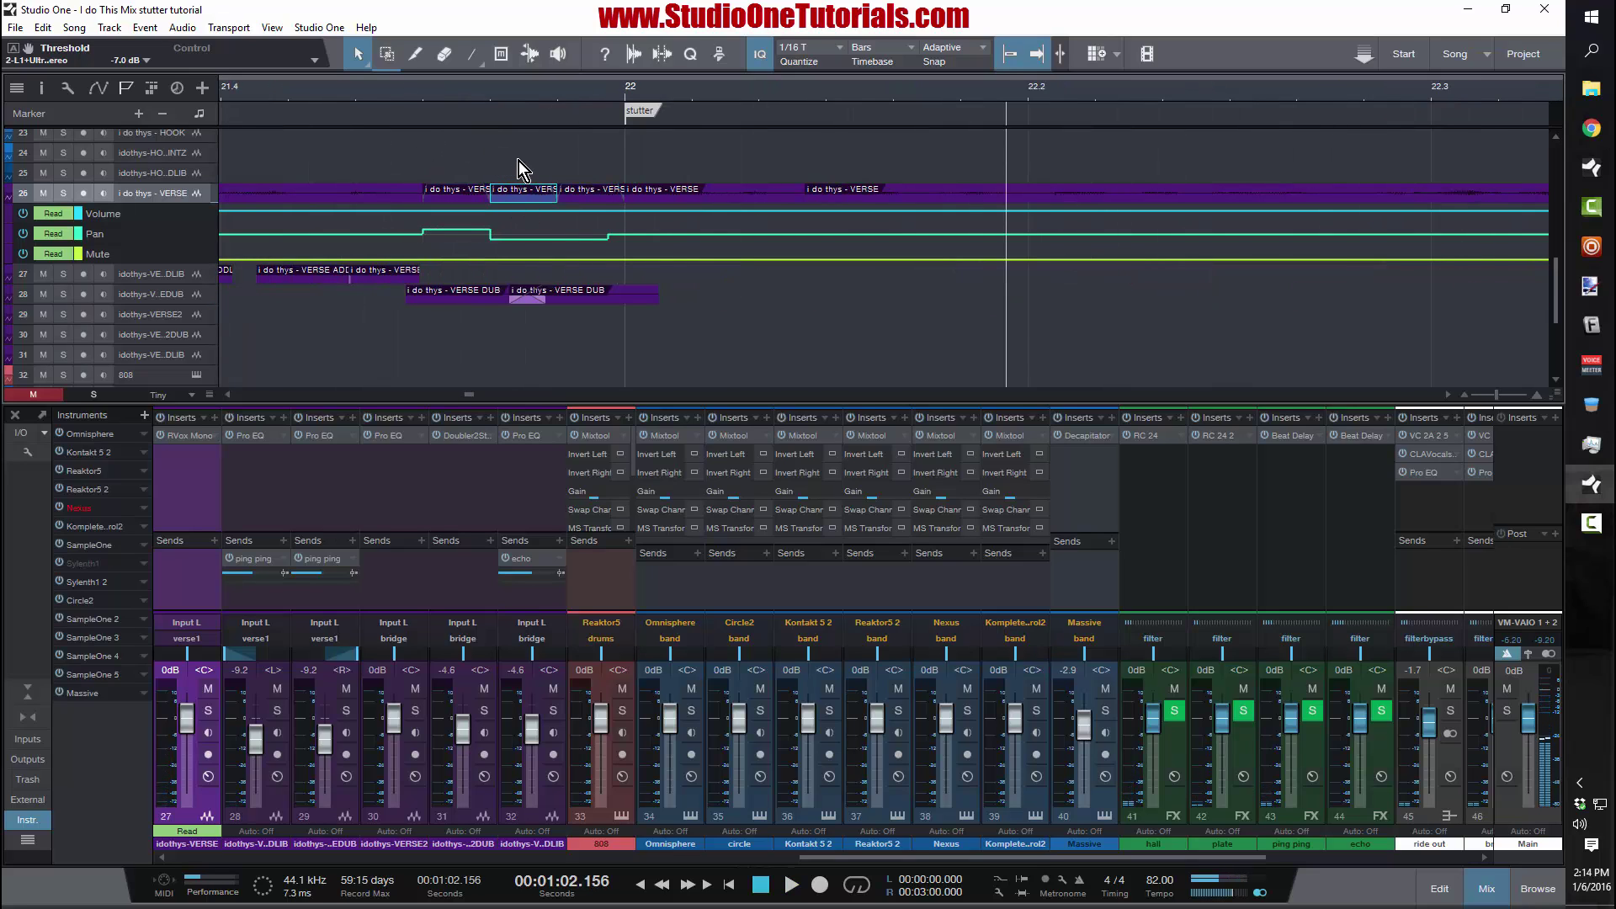
key("Delete")
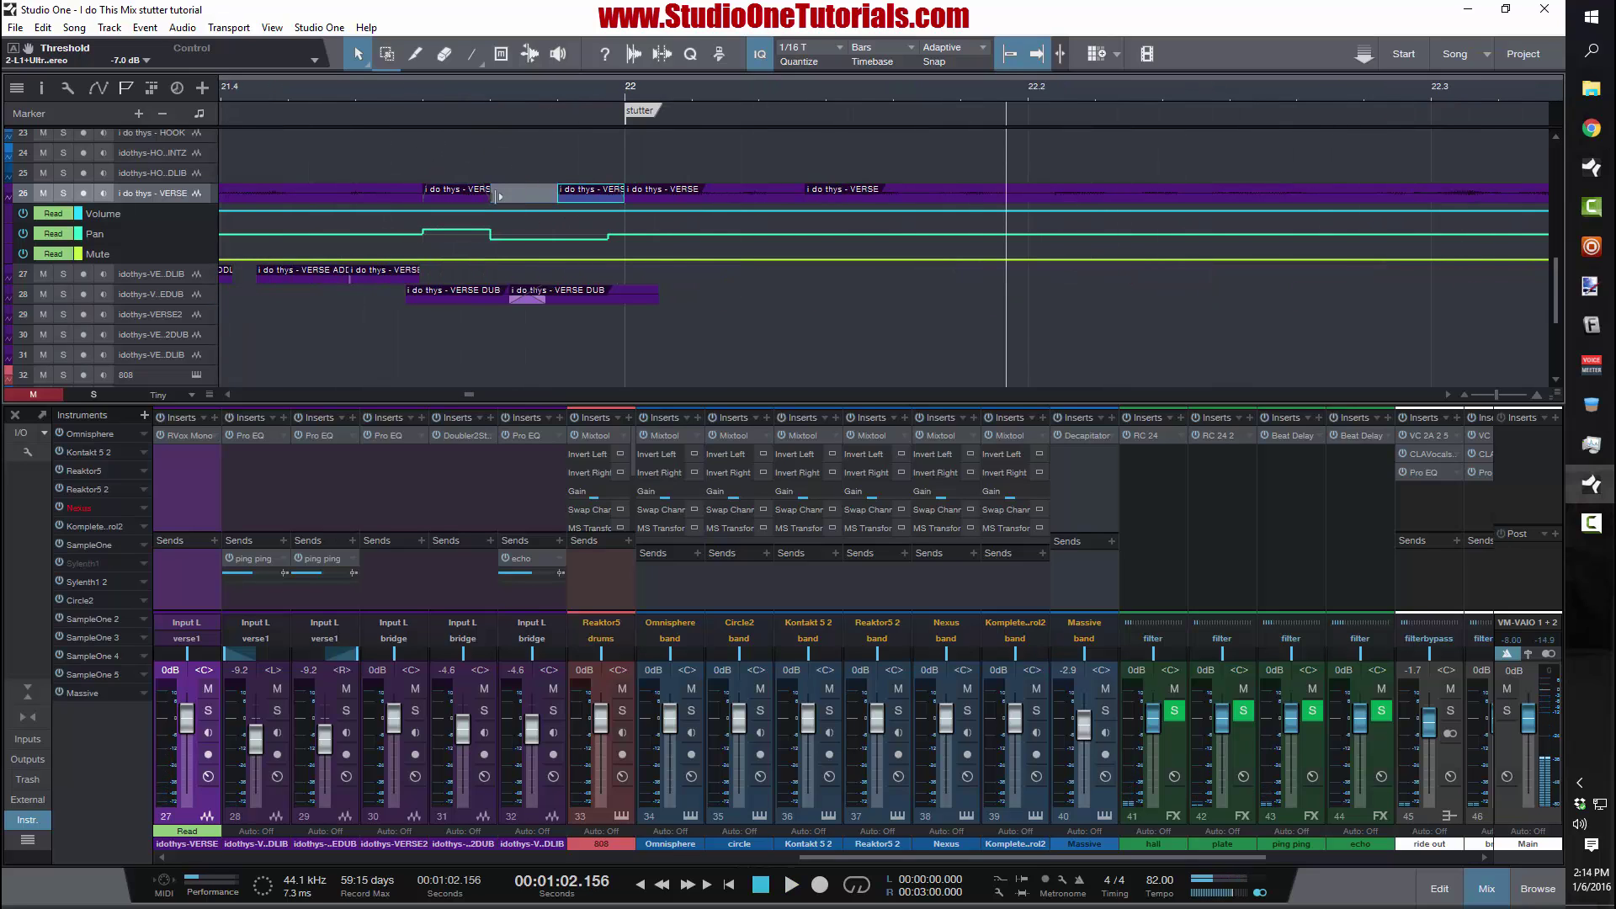
left_click(842, 51)
left_click(930, 74)
left_click_drag(497, 200, 604, 192)
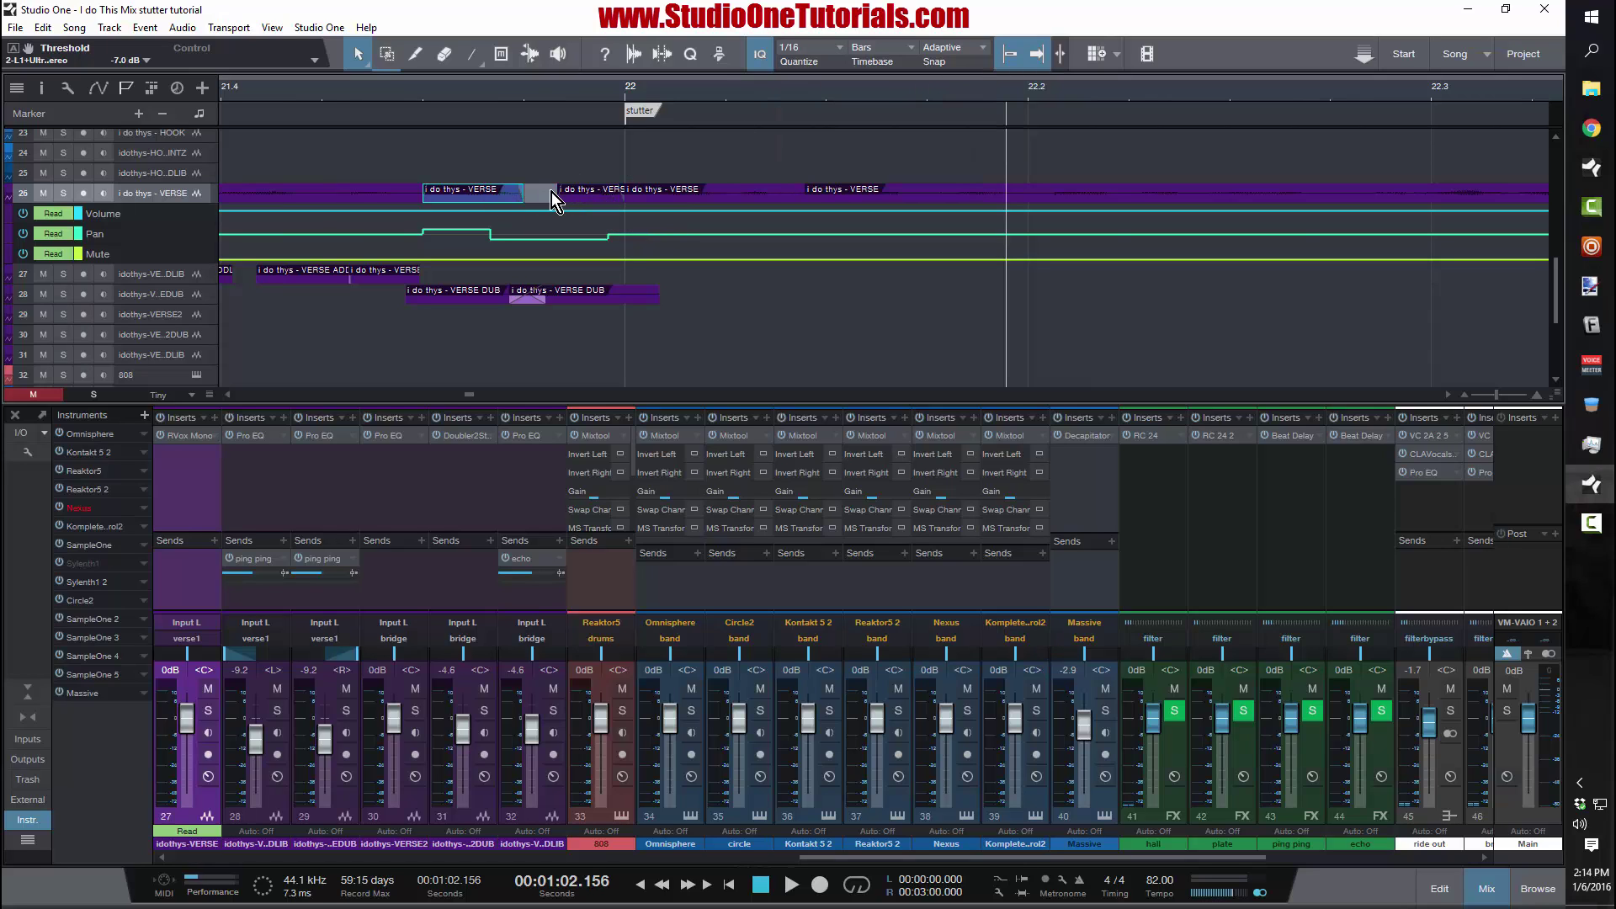
key("d")
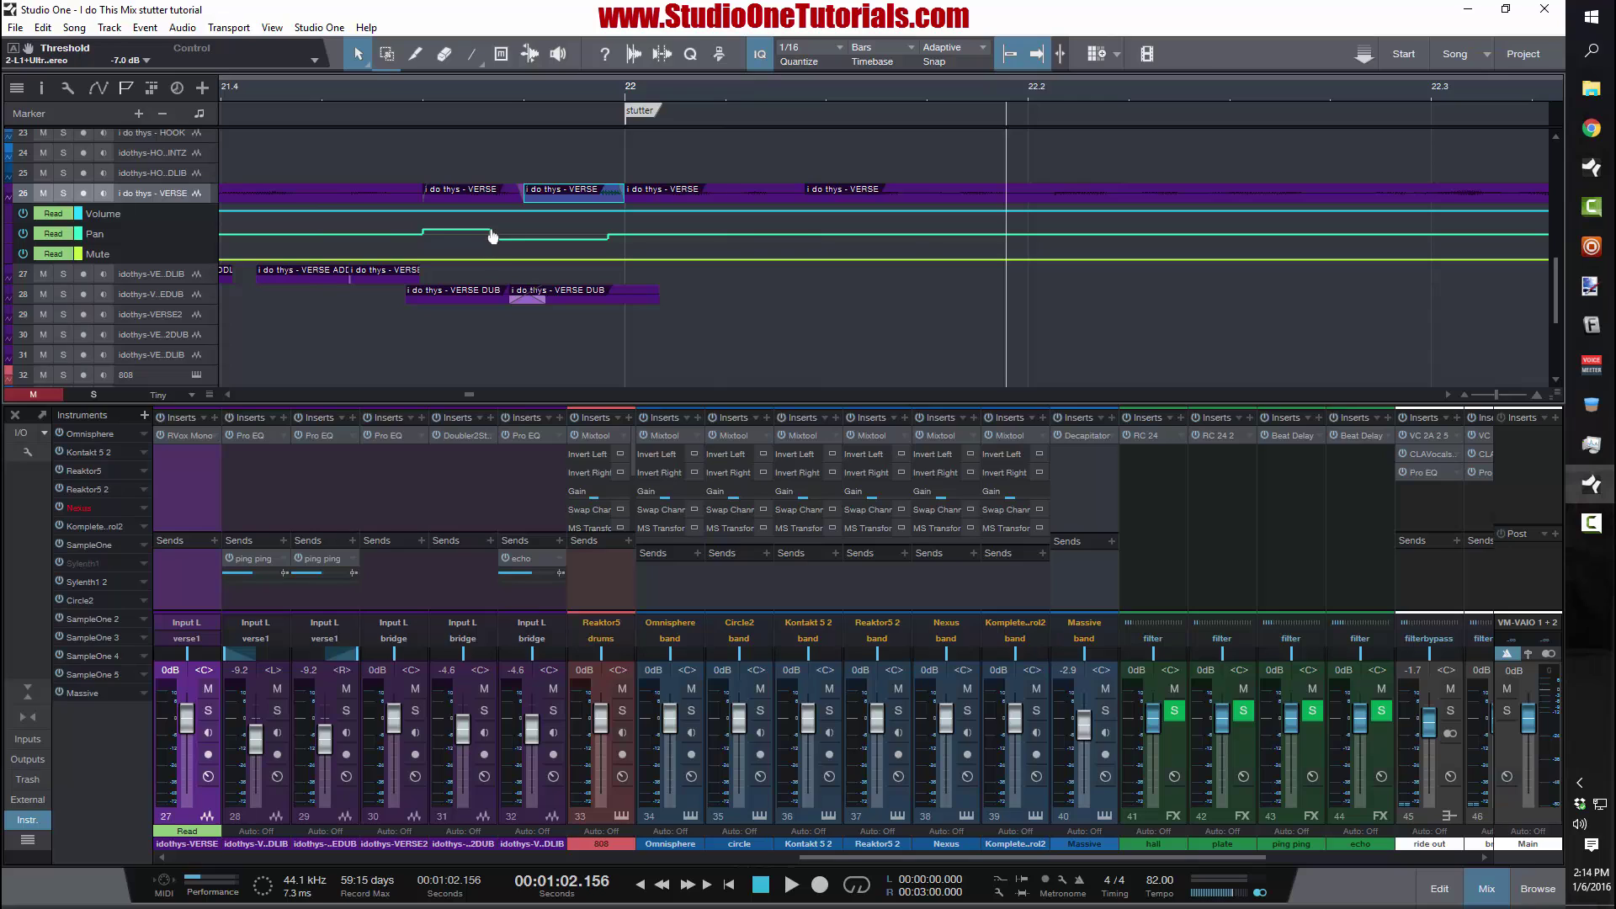
left_click_drag(492, 237, 524, 231)
- Play the passage into bar 22 to hear the stutter with two 1/16 slices
left_click(240, 89)
key("space")
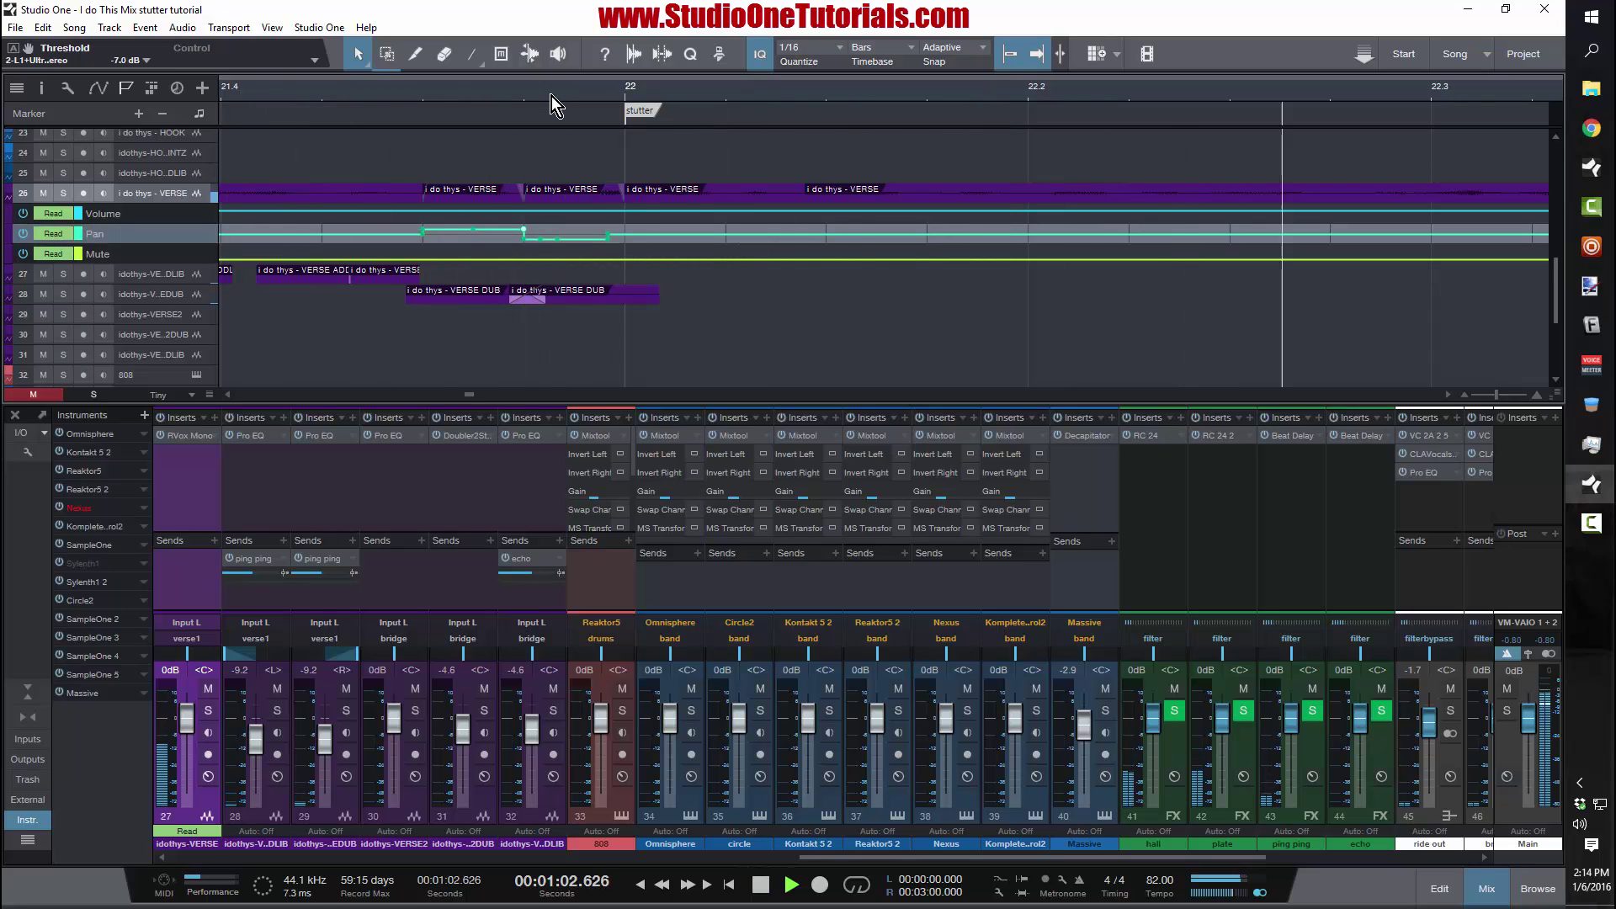
left_click_drag(523, 89, 826, 47)
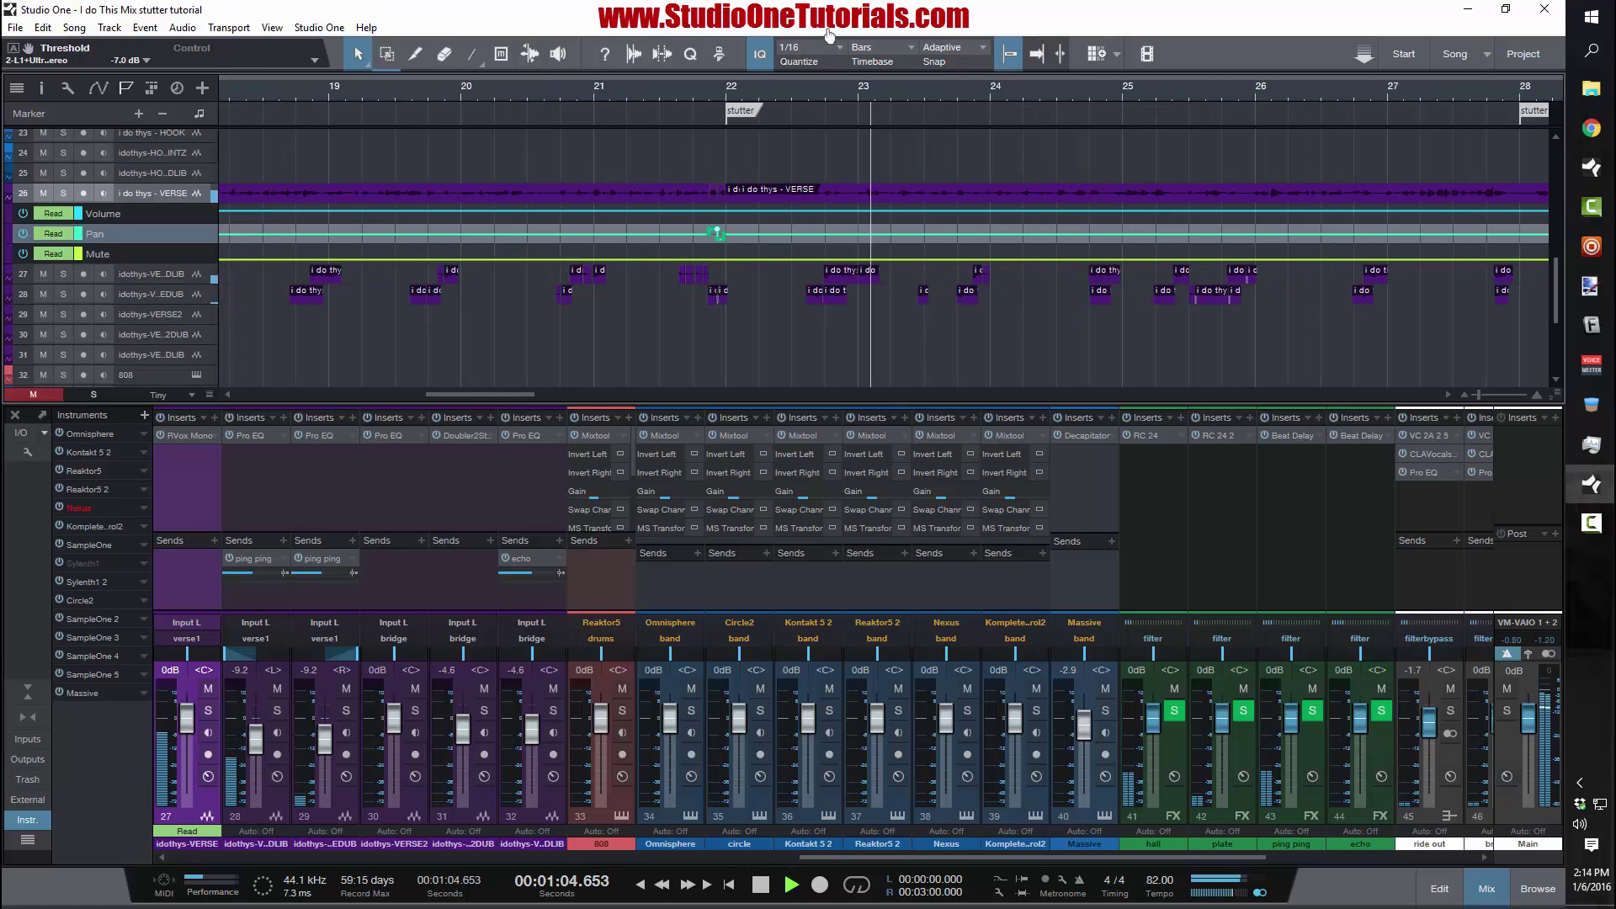
left_click(623, 95)
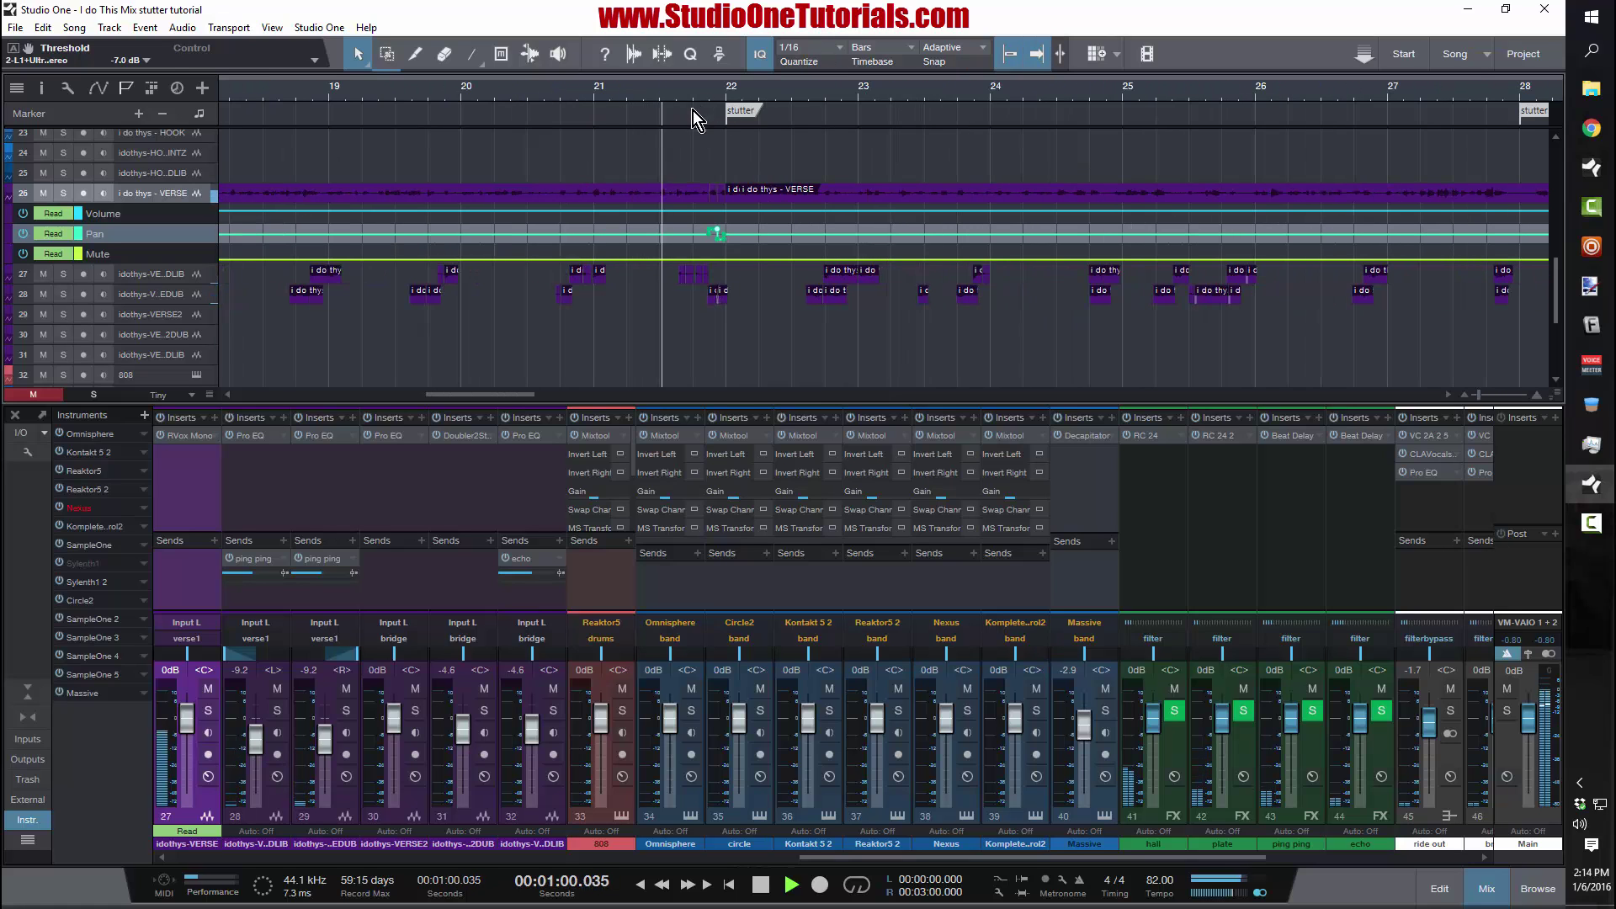
key("e")
scroll(688, 190, "up", 5)
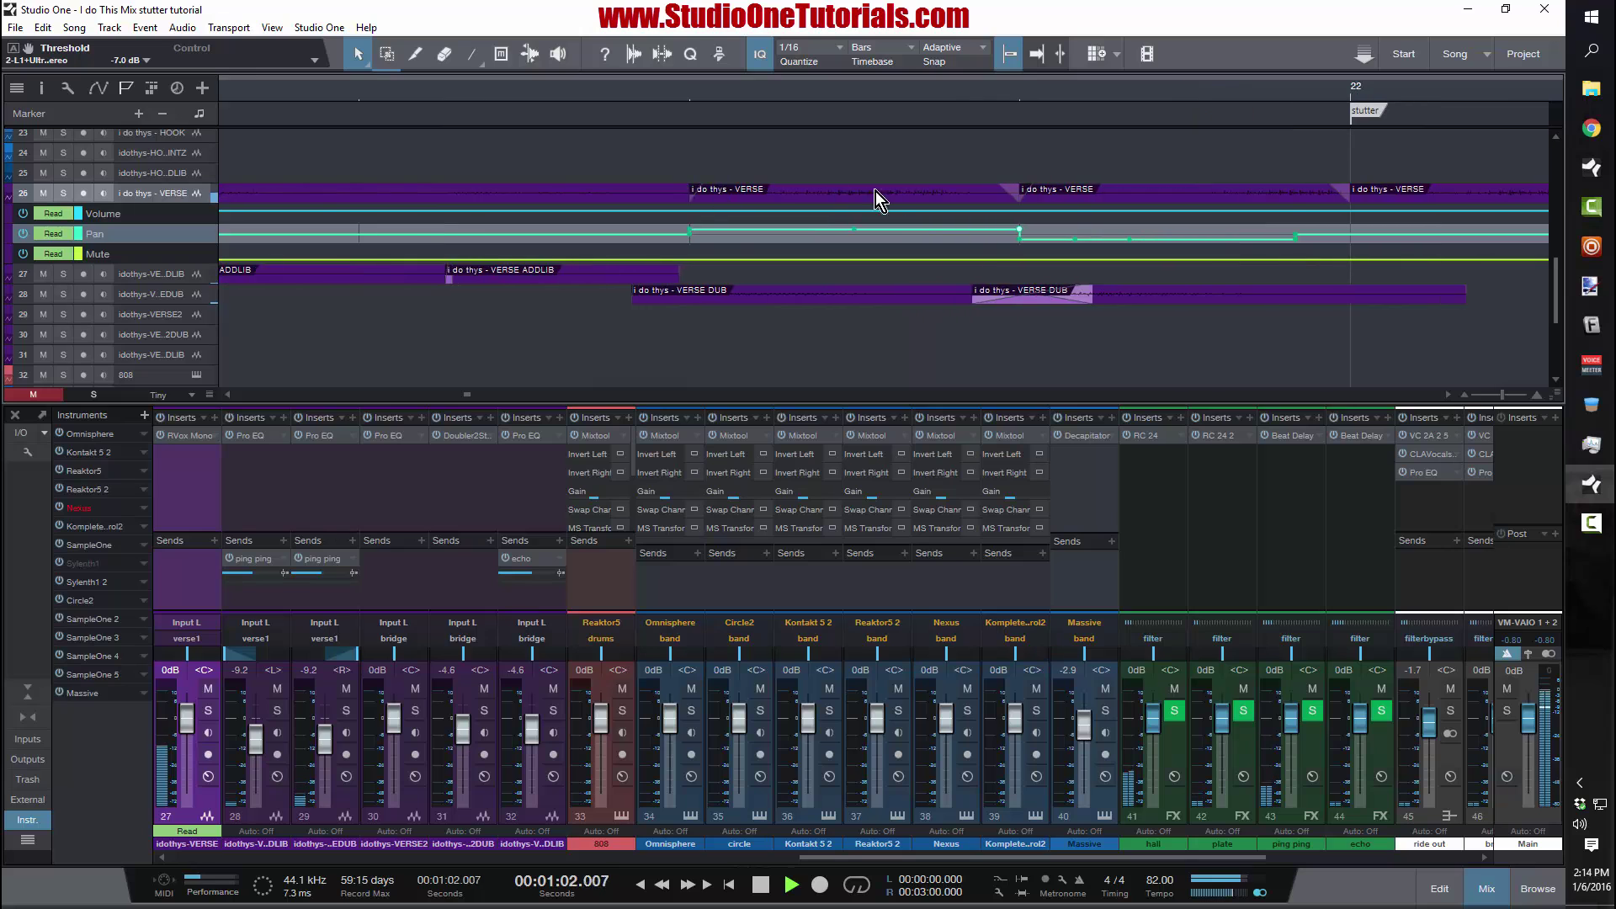
key("space")
- Enlarge the verse vocal track and replace the second slice before bar 22 with a copy of the first slice
scroll(964, 226, "up", 3)
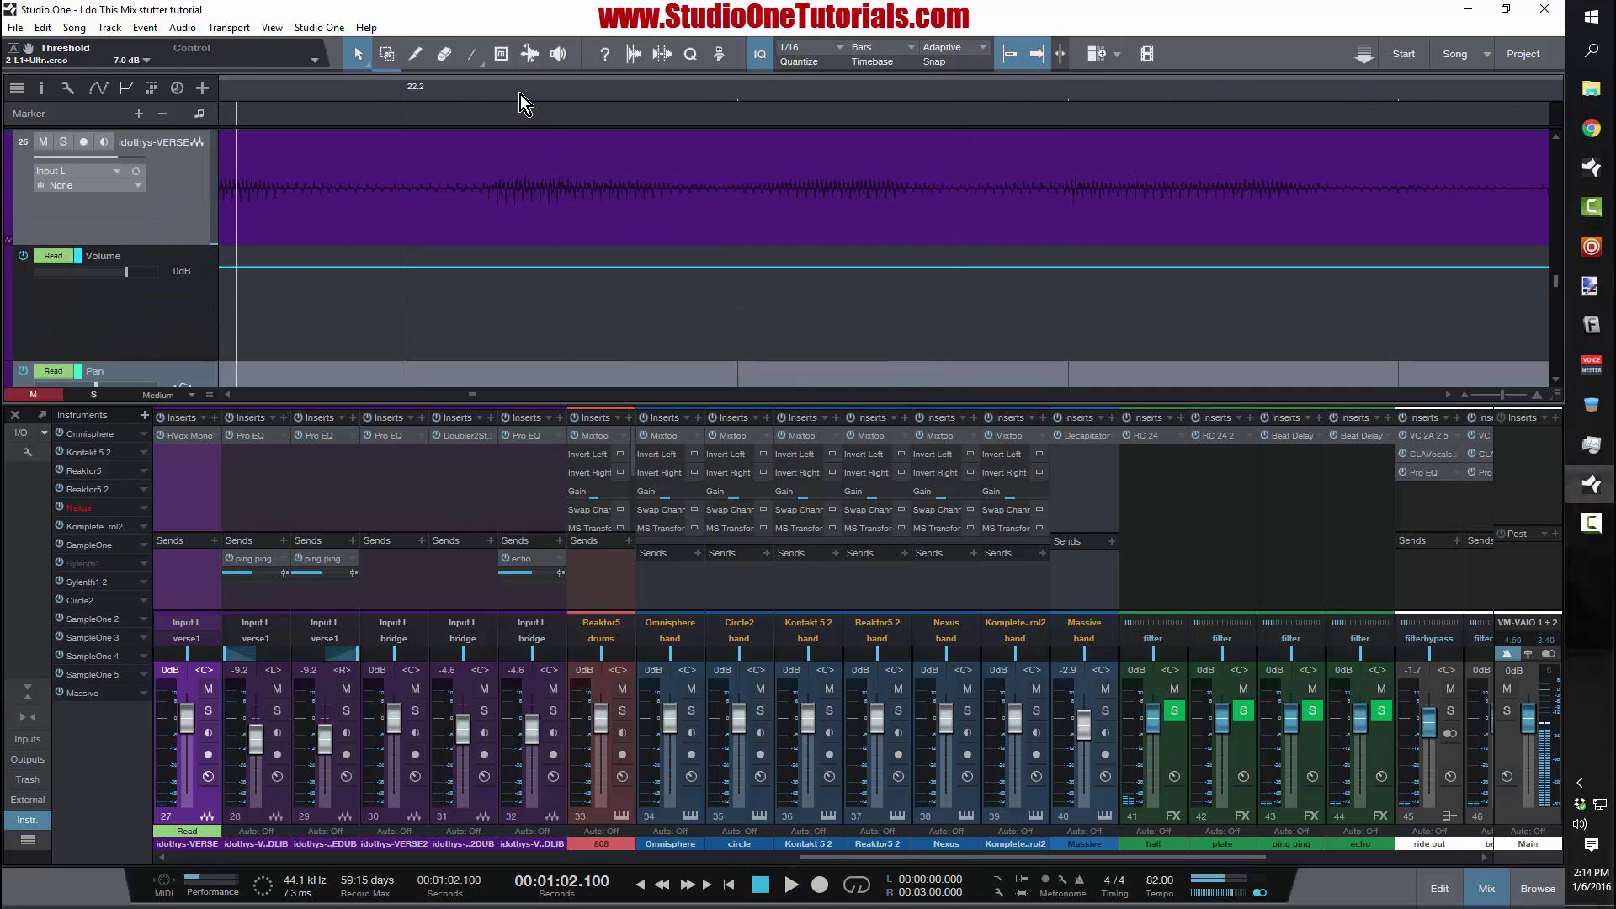
left_click_drag(818, 88, 806, 36)
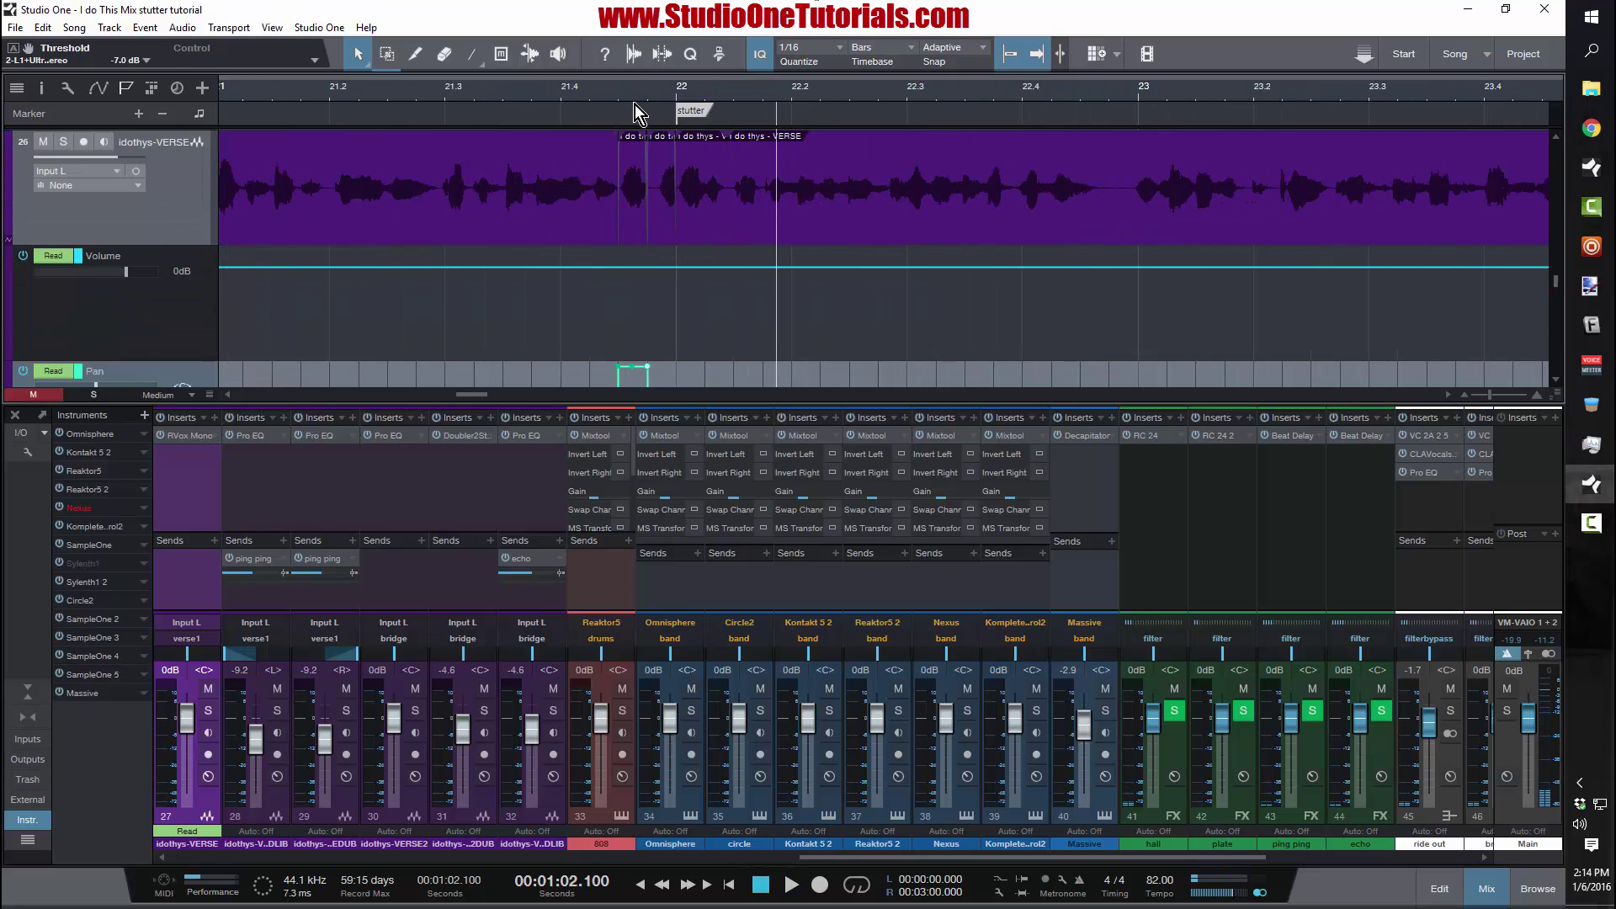
key("e")
left_click(706, 209)
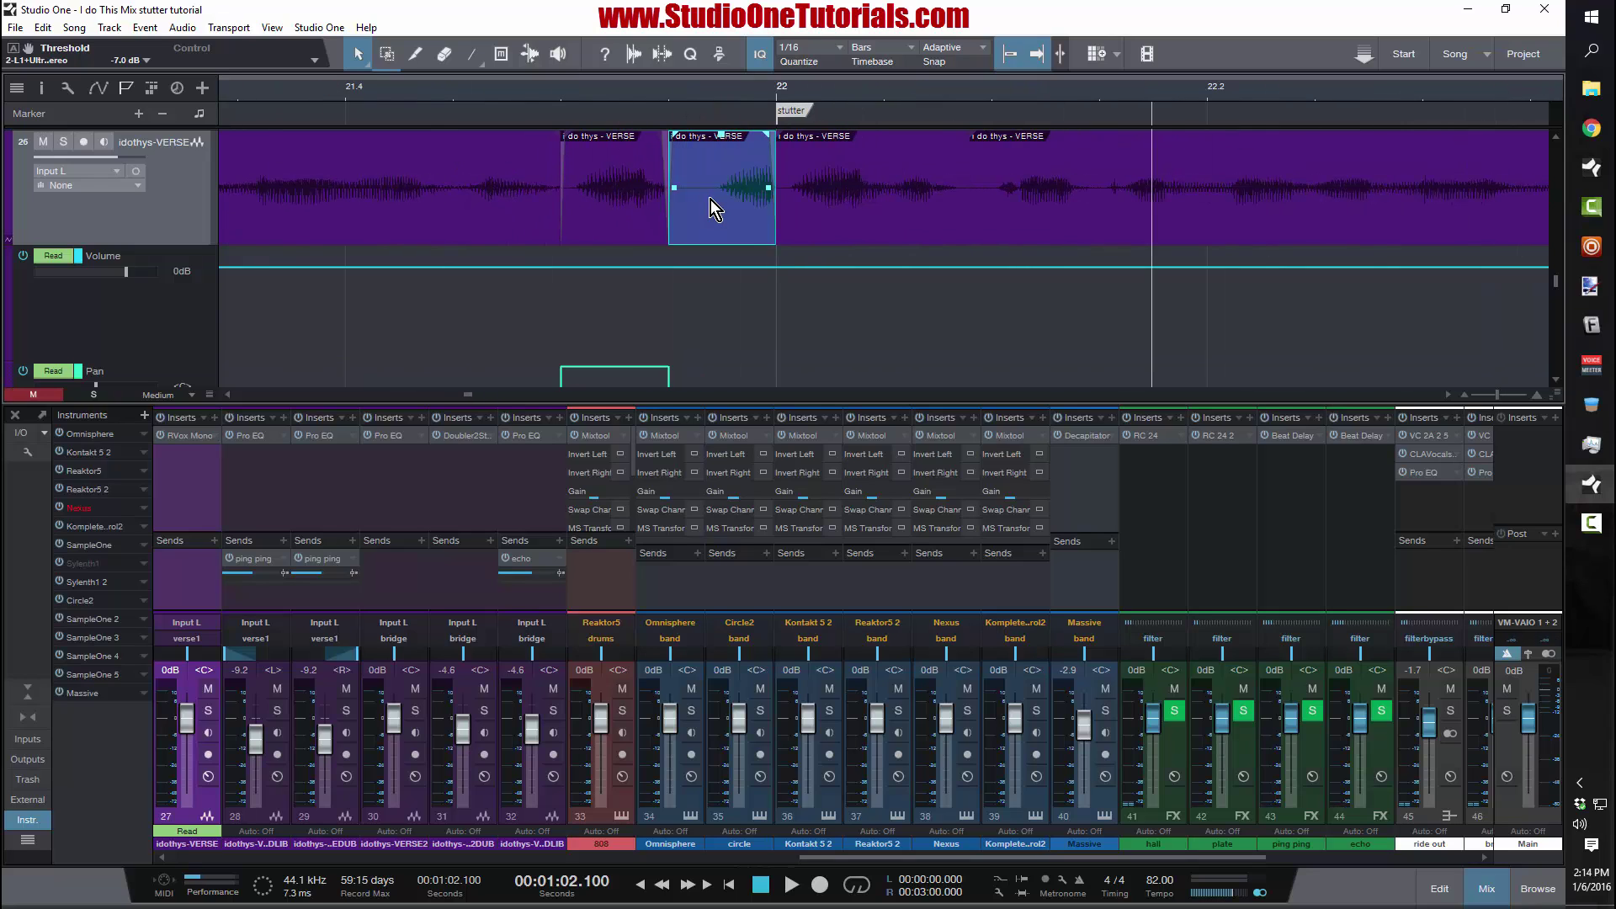
key("Delete")
left_click_drag(617, 207, 727, 209)
- Play the passage leading into bar 22 to check the replaced slice
left_click(255, 94)
key("space")
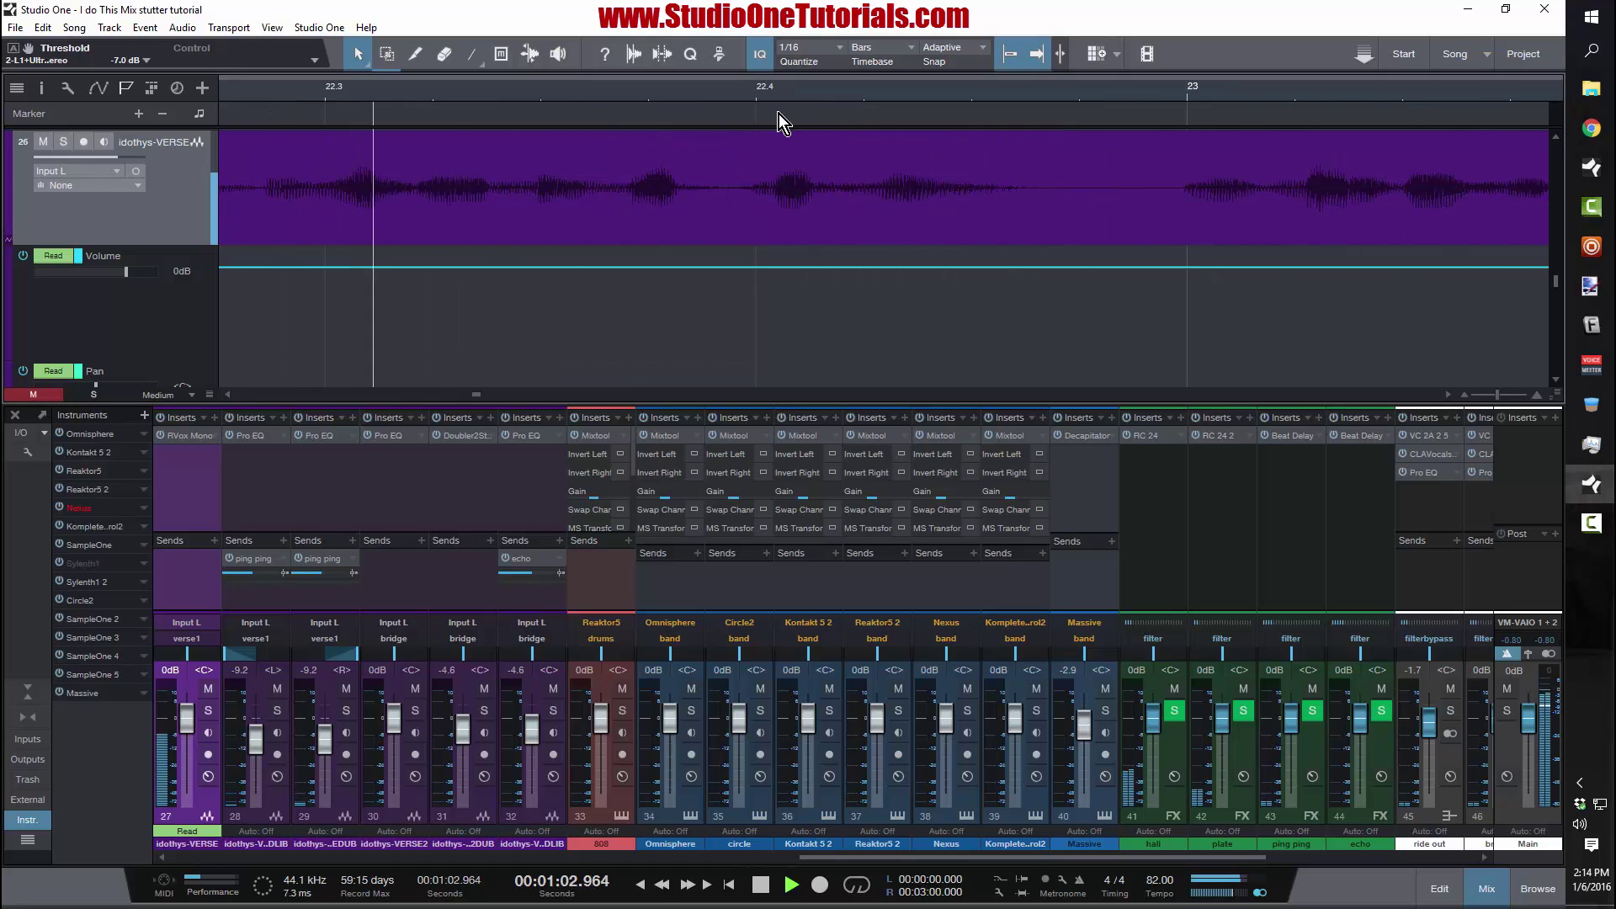
key("space")
- Go to the stutter 2 marker at bar 28, play the verse vocal across it and view the waveform there closely
left_click_drag(770, 98, 770, 59)
left_click_drag(632, 63, 635, 24)
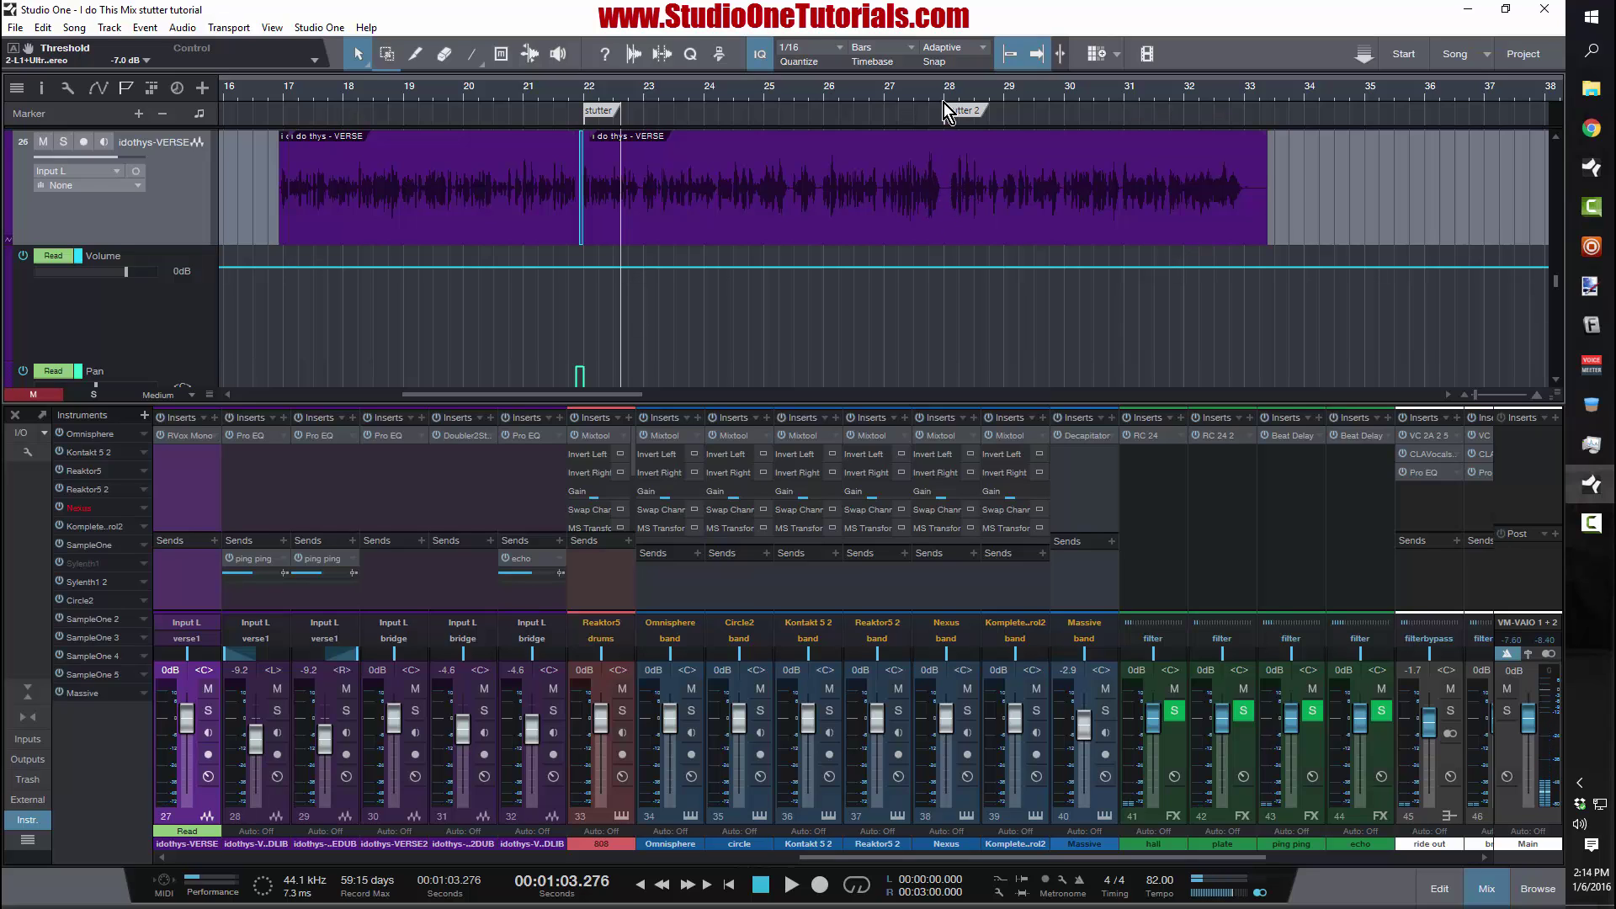
scroll(970, 103, "up", 8)
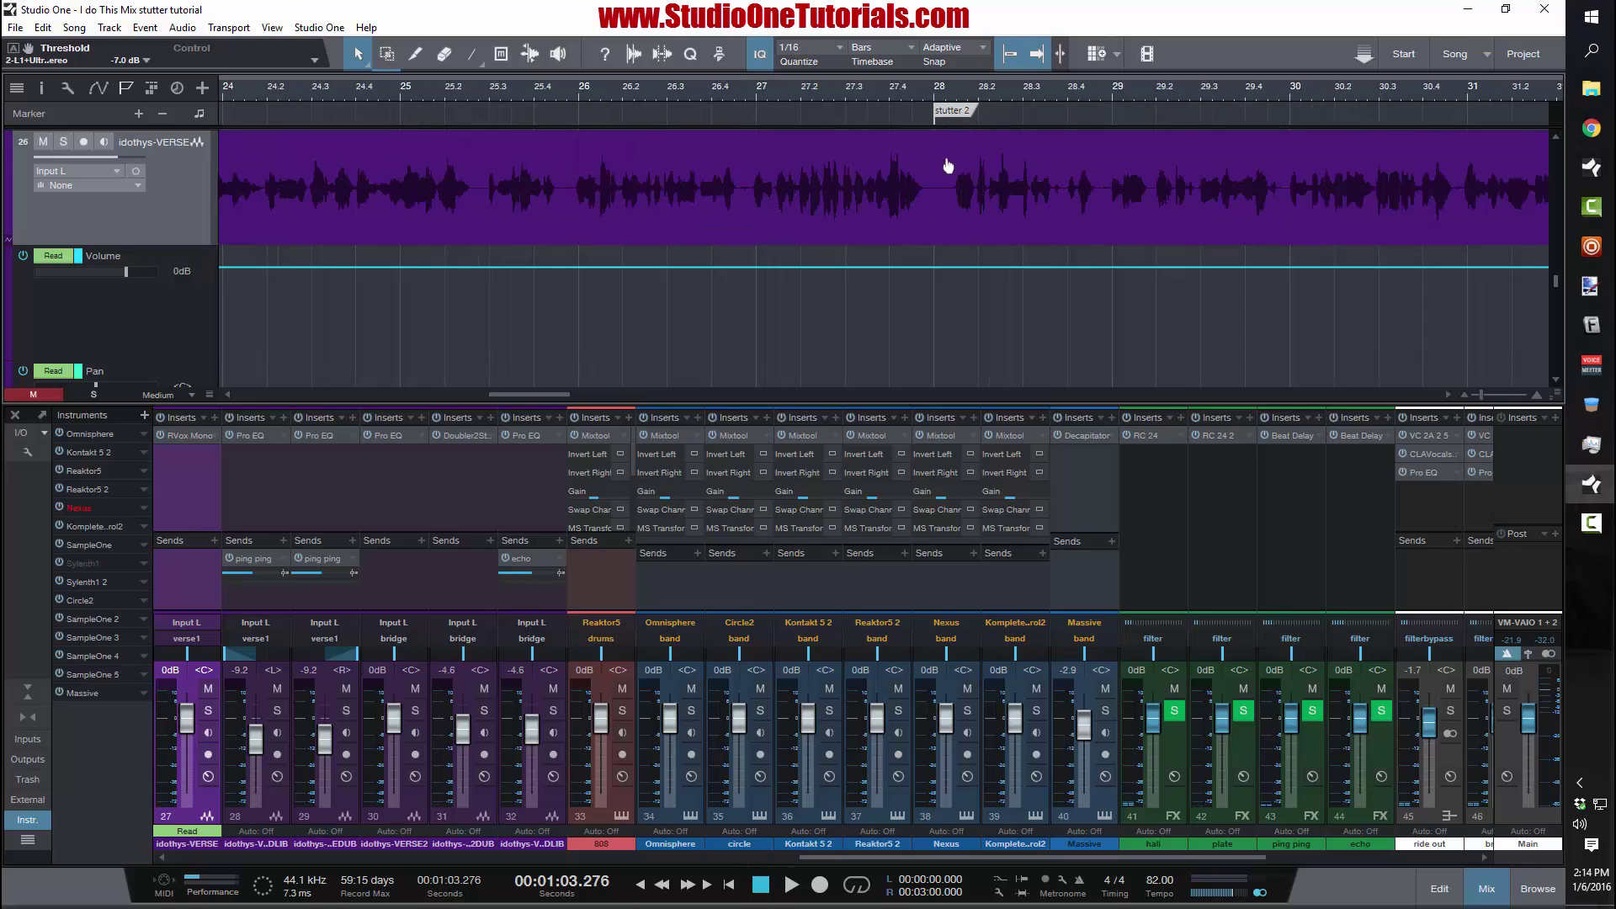
left_click(315, 88)
key("space")
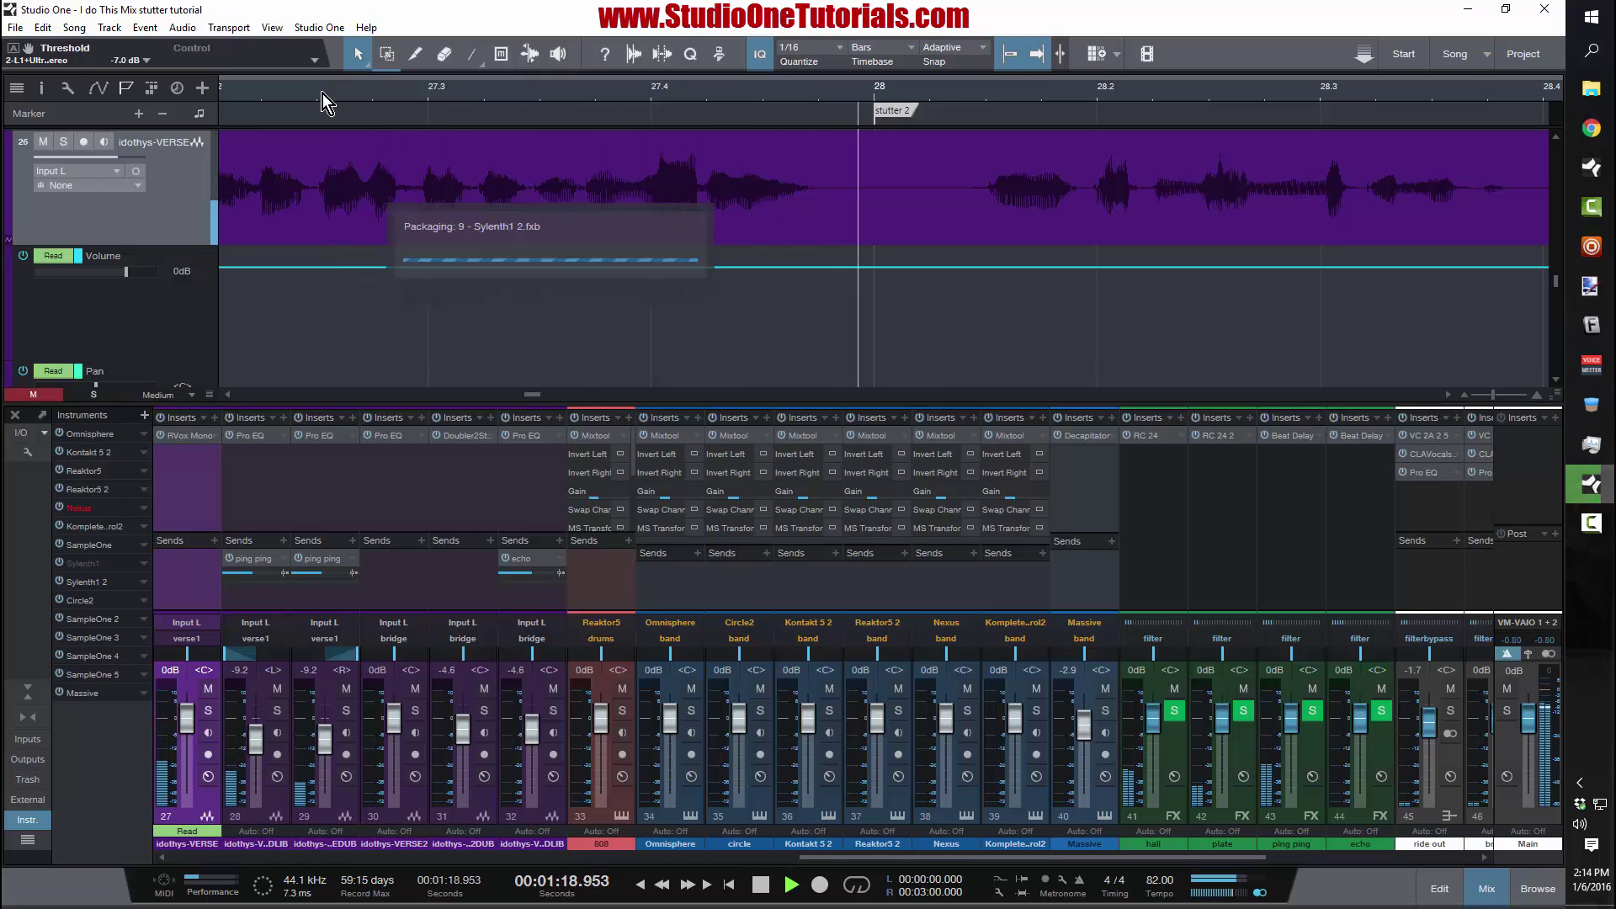
key("space")
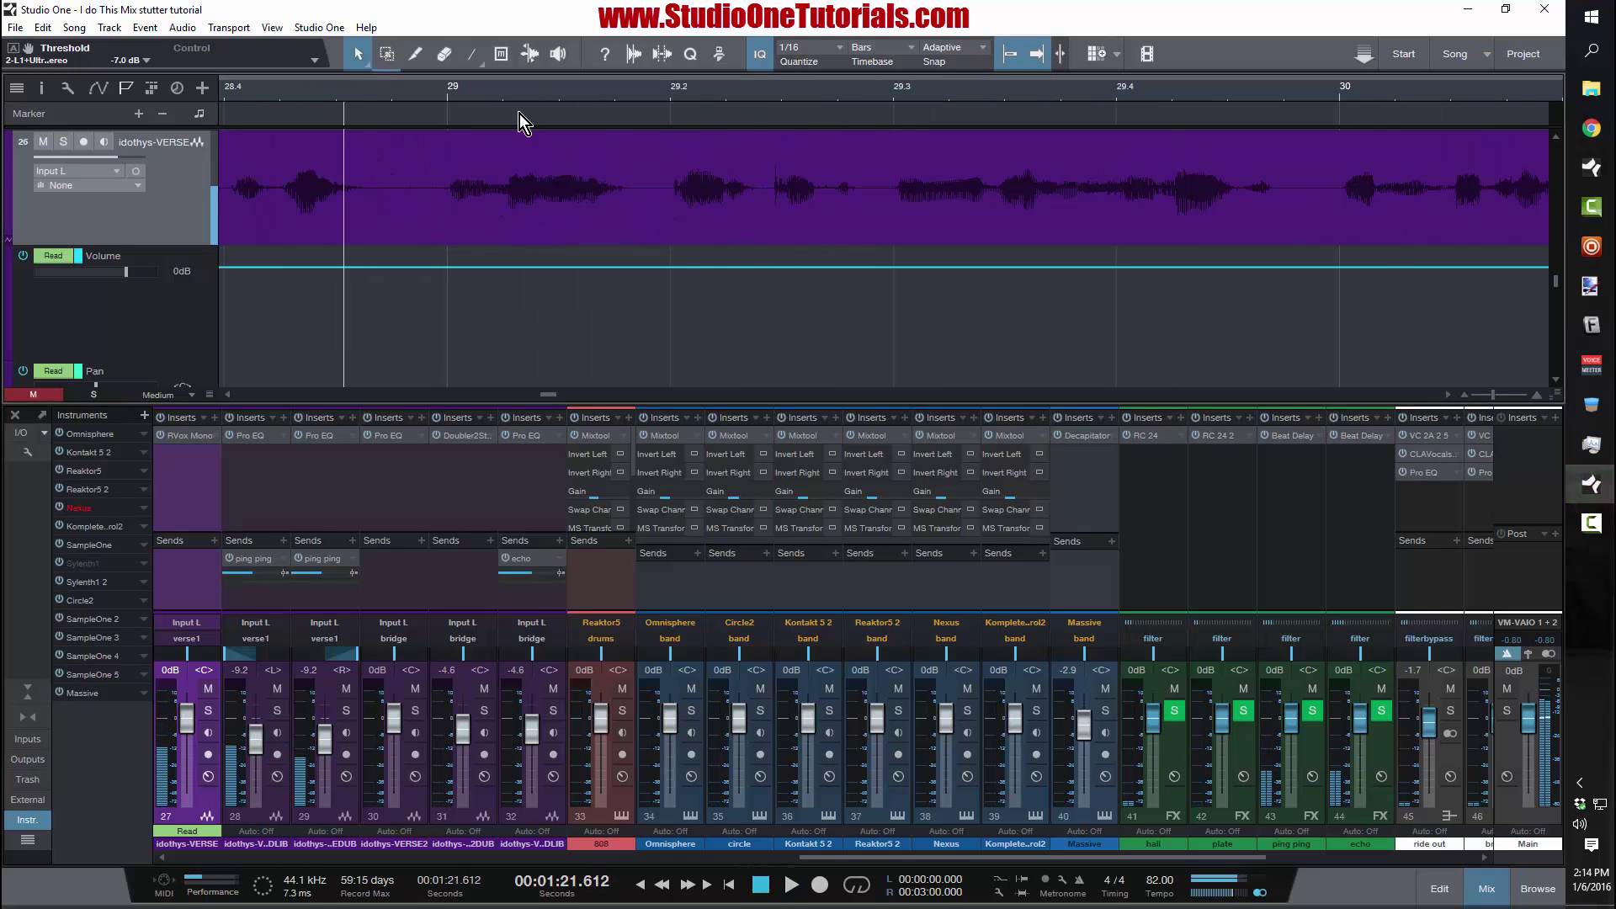
left_click_drag(442, 92, 851, 32)
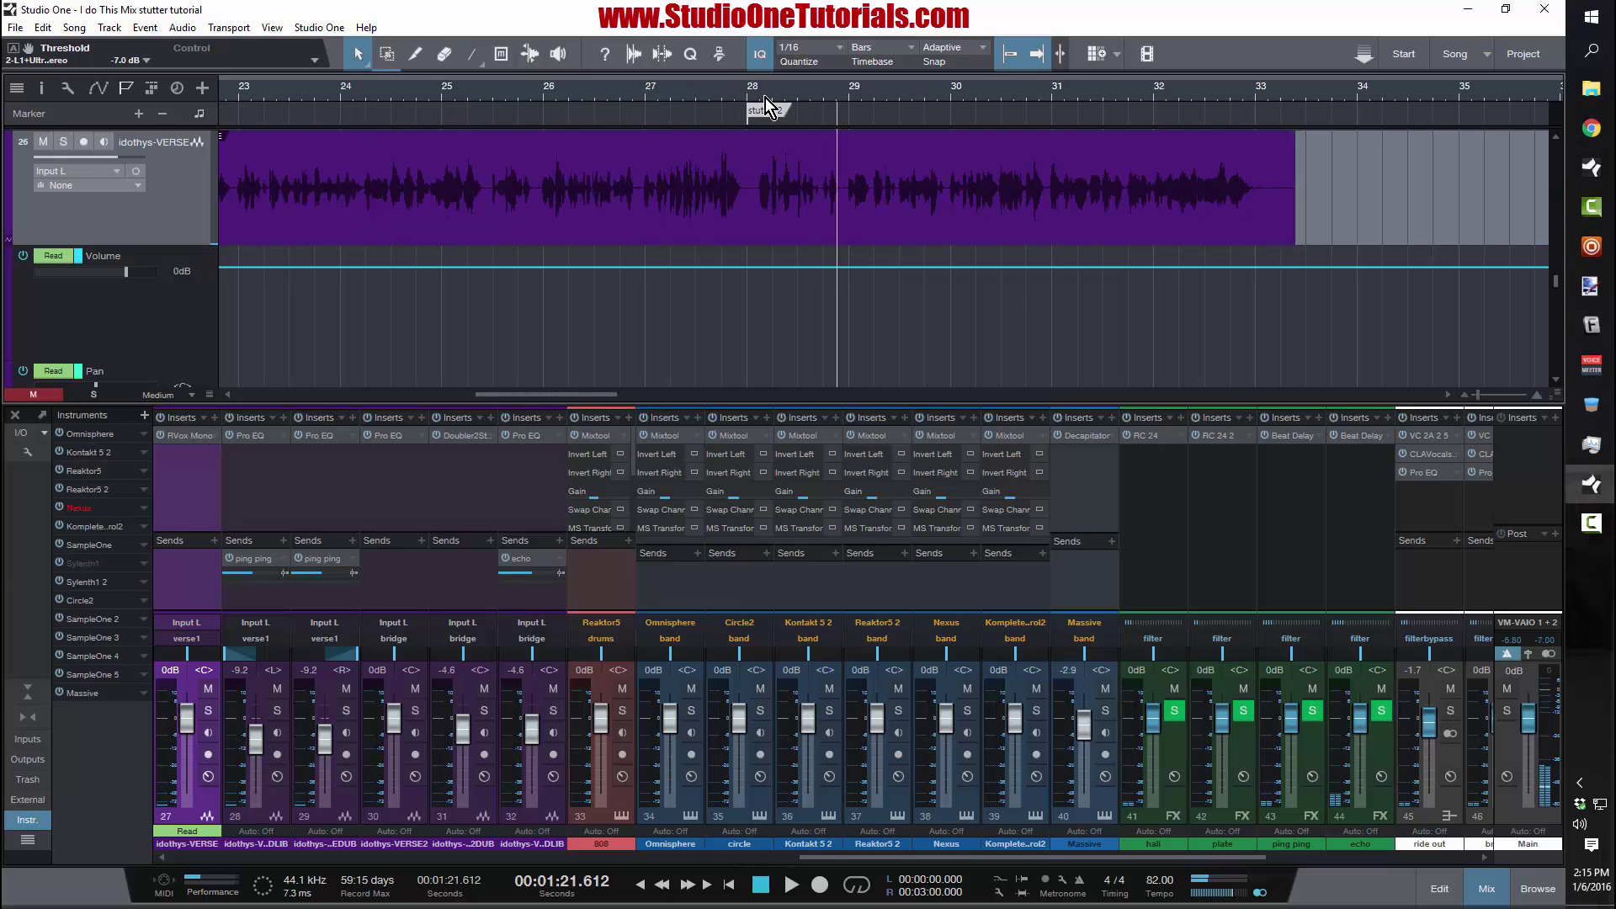
scroll(765, 98, "up", 4)
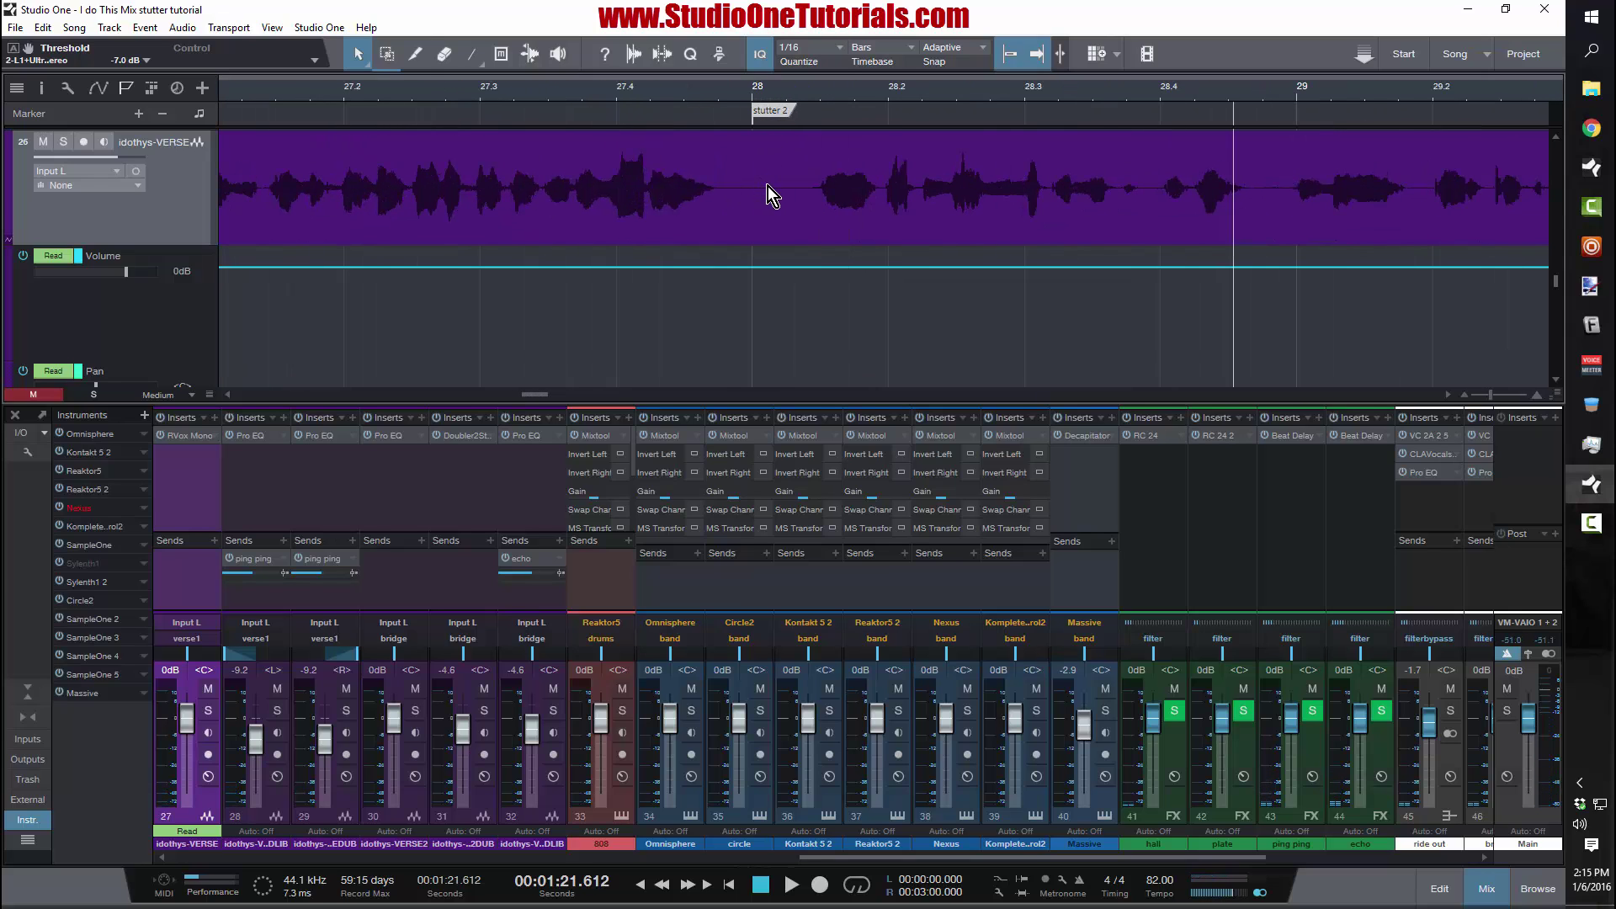
- Split the verse vocal at the stutter 2 marker and trim the first eighth note off the part after it
key("3")
left_click(756, 176)
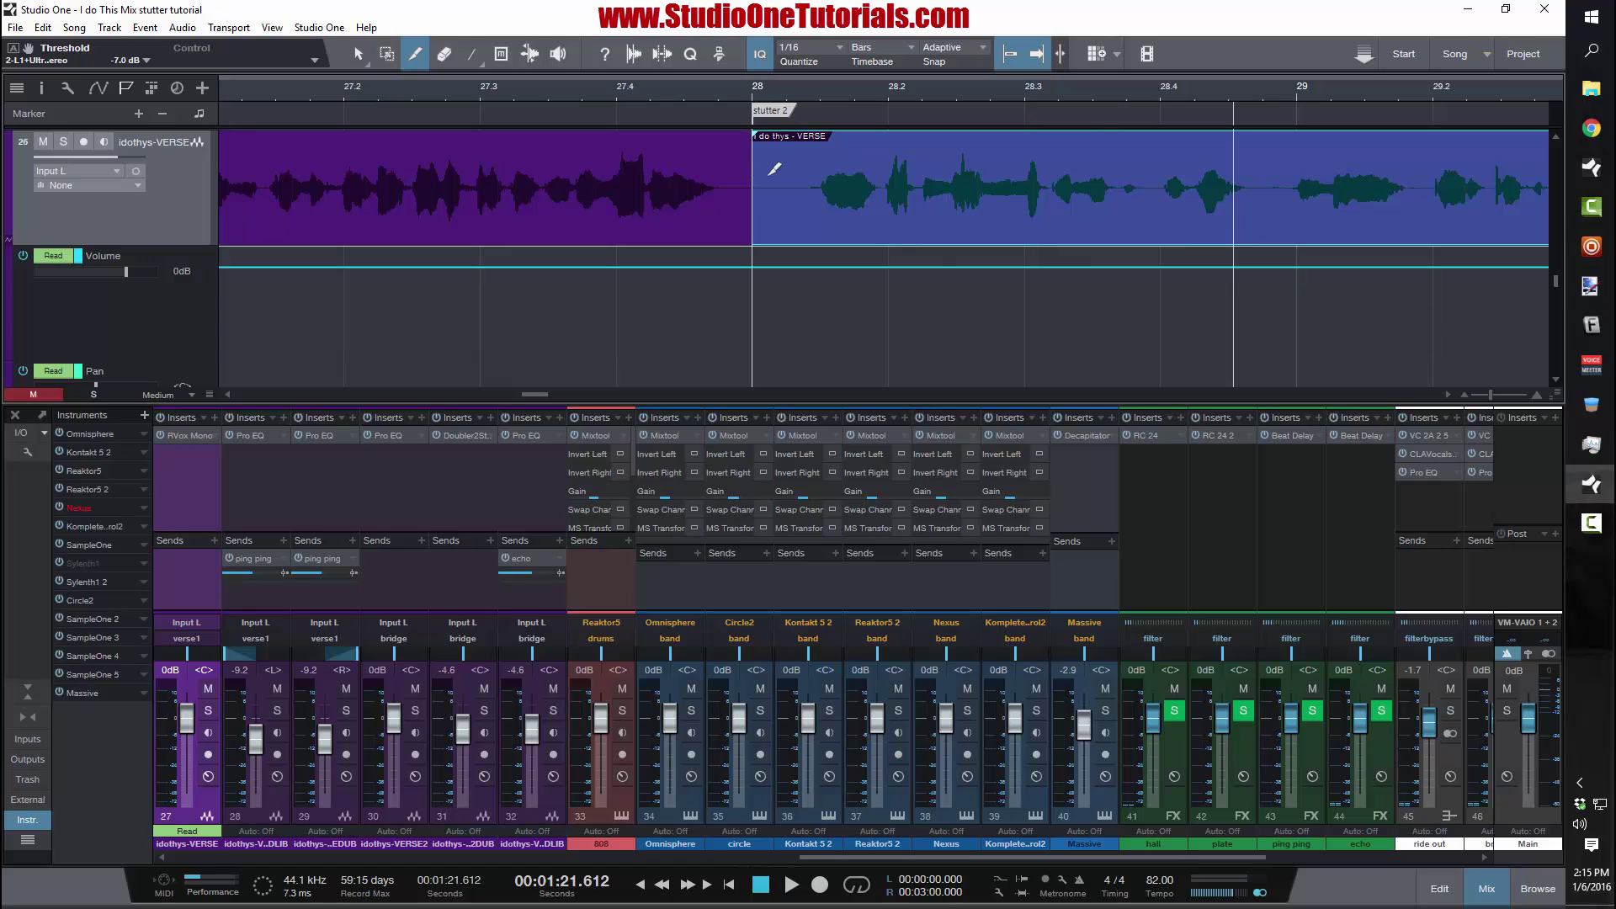
key("1")
left_click_drag(766, 168, 824, 174)
key("2")
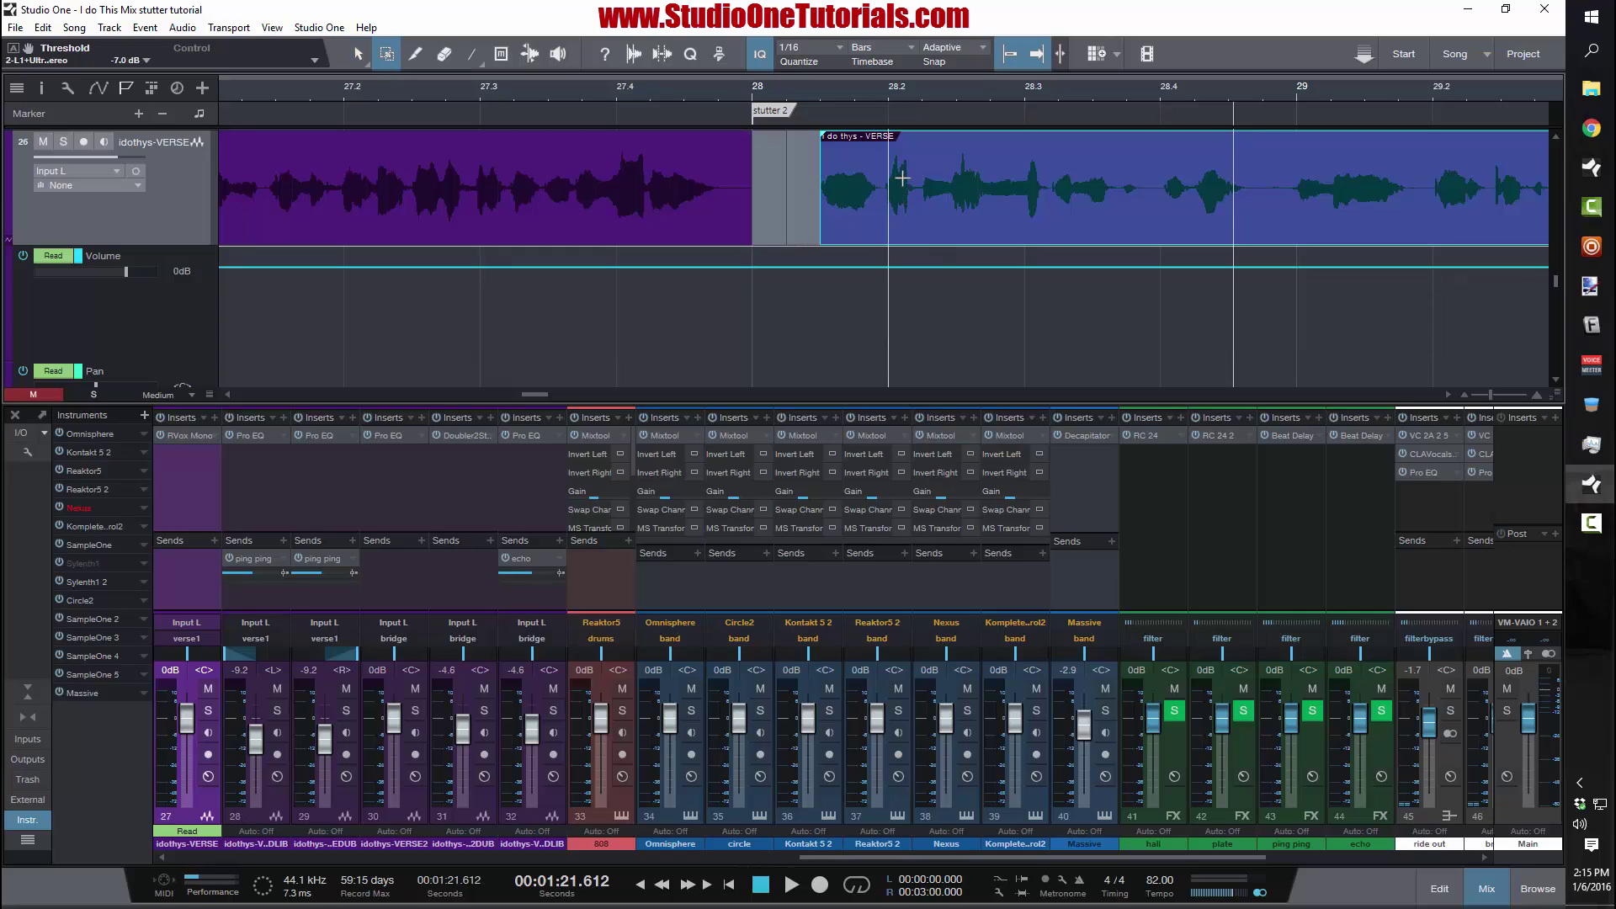
- Cut a 1/16 slice from the start of the trimmed vocal and fill the gap after bar 28 with two copies of it
key("3")
left_click(853, 168)
key("1")
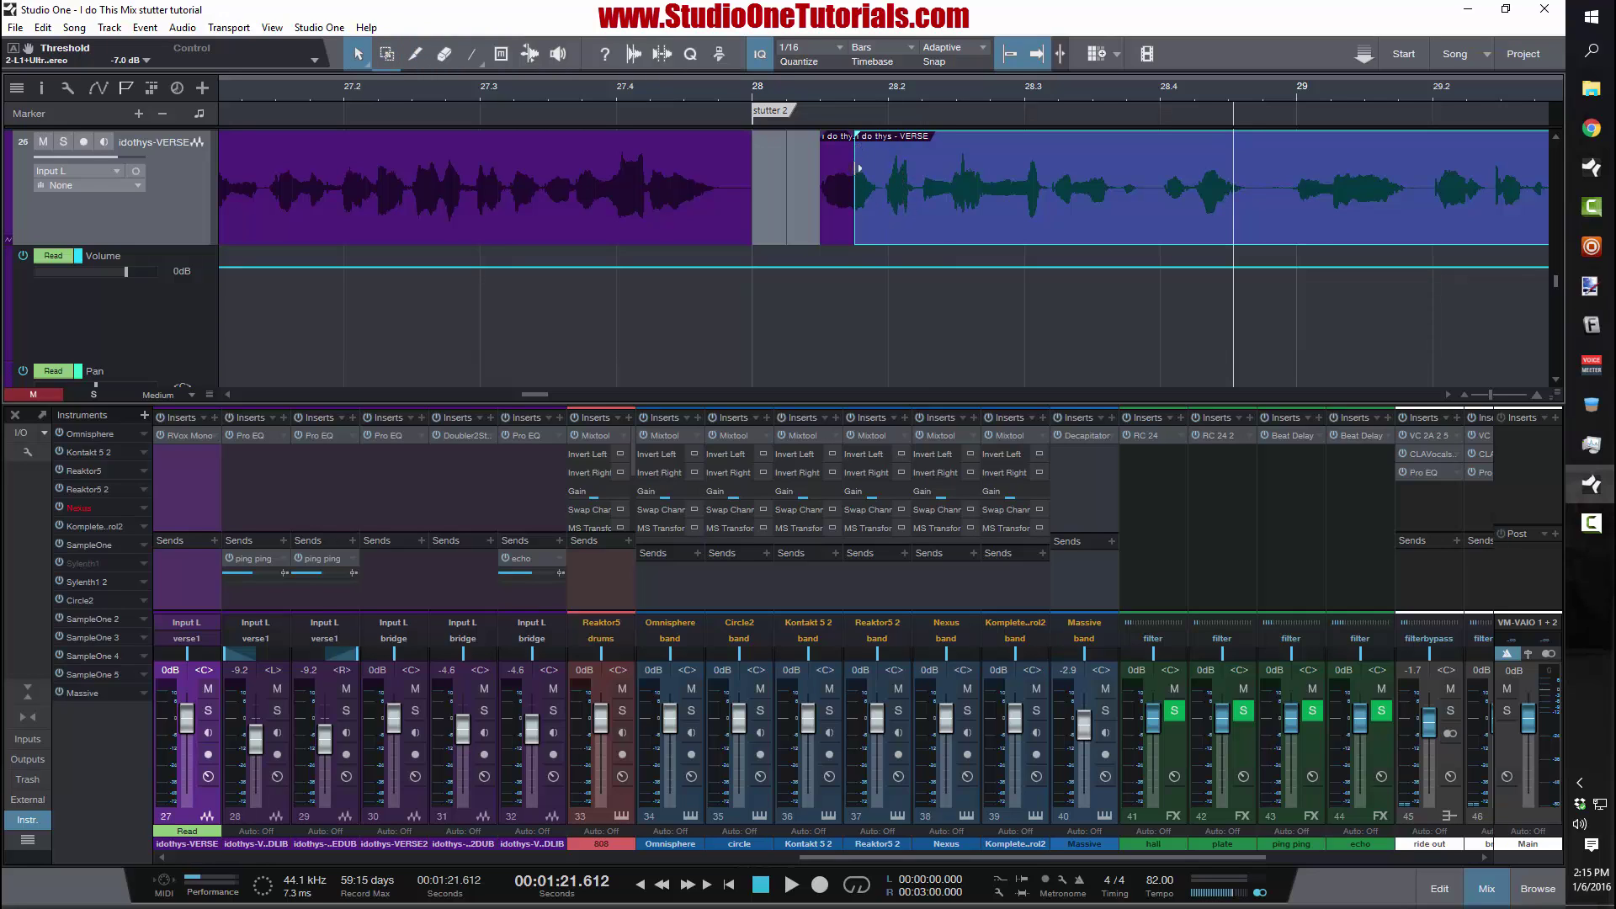
left_click_drag(840, 206, 797, 218)
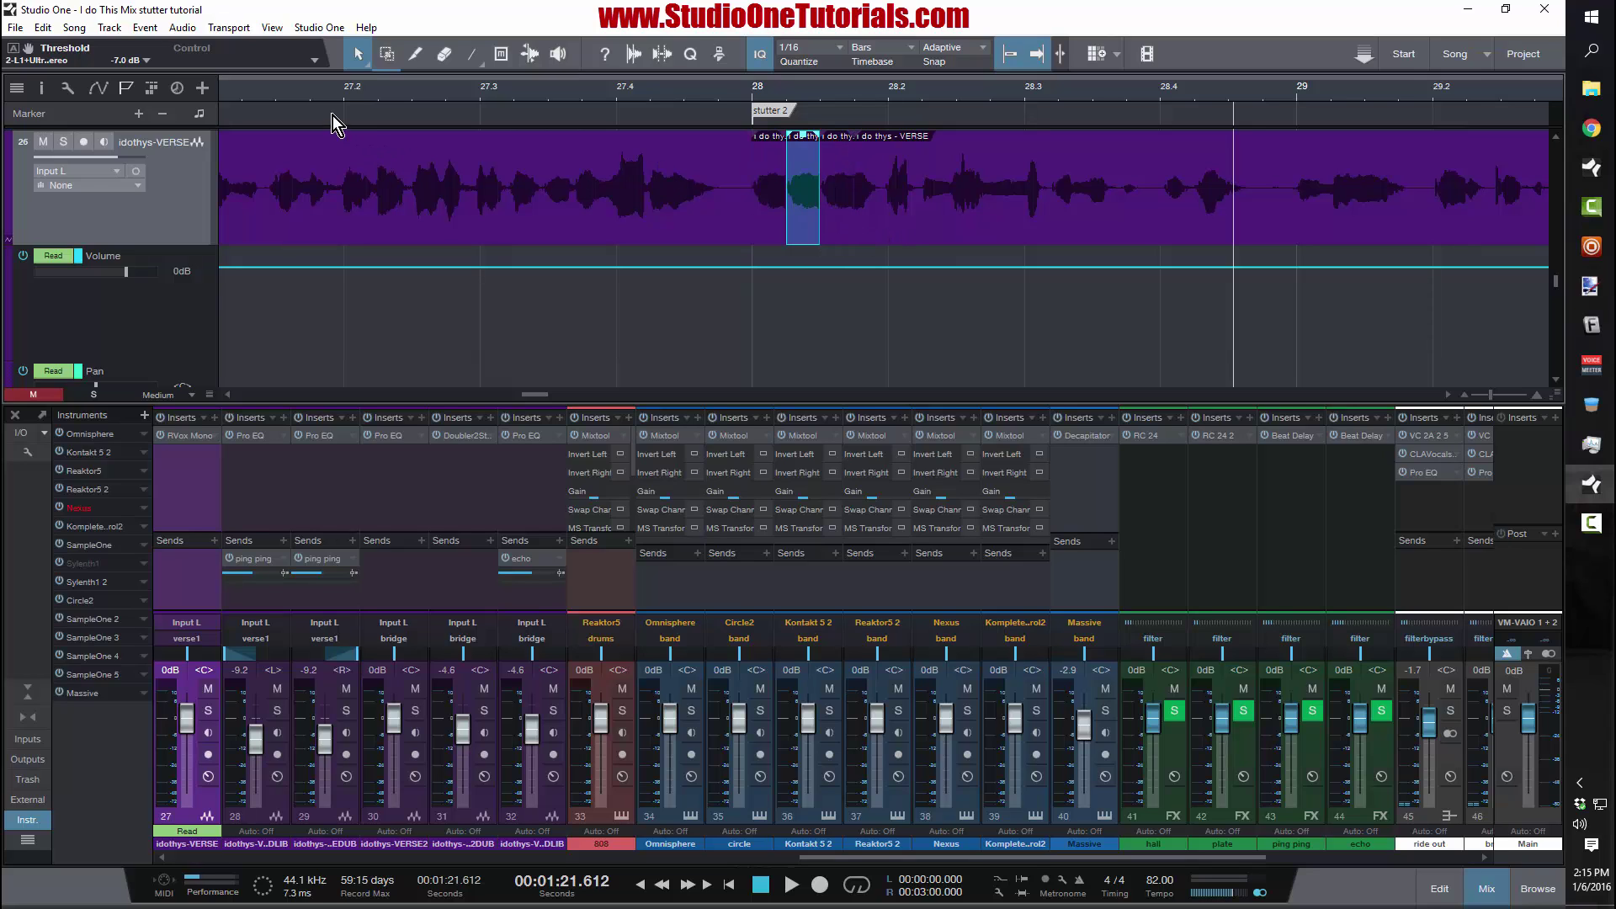
- Play the passage across the stutter 2 marker to hear the repeated 1/16 slices
left_click(323, 94)
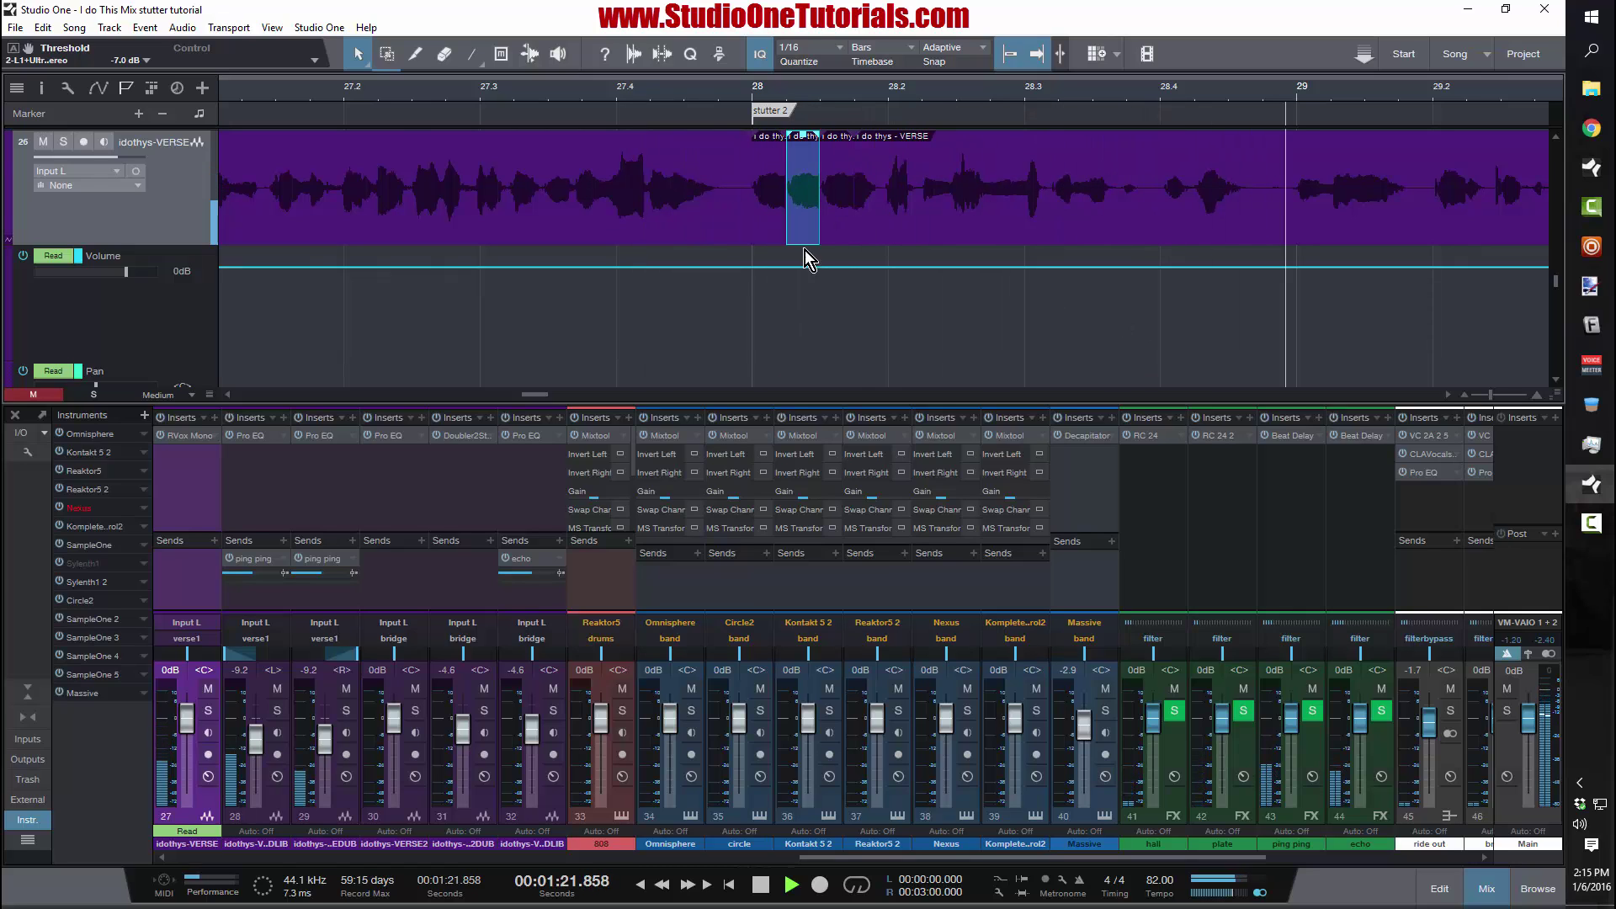
key("space")
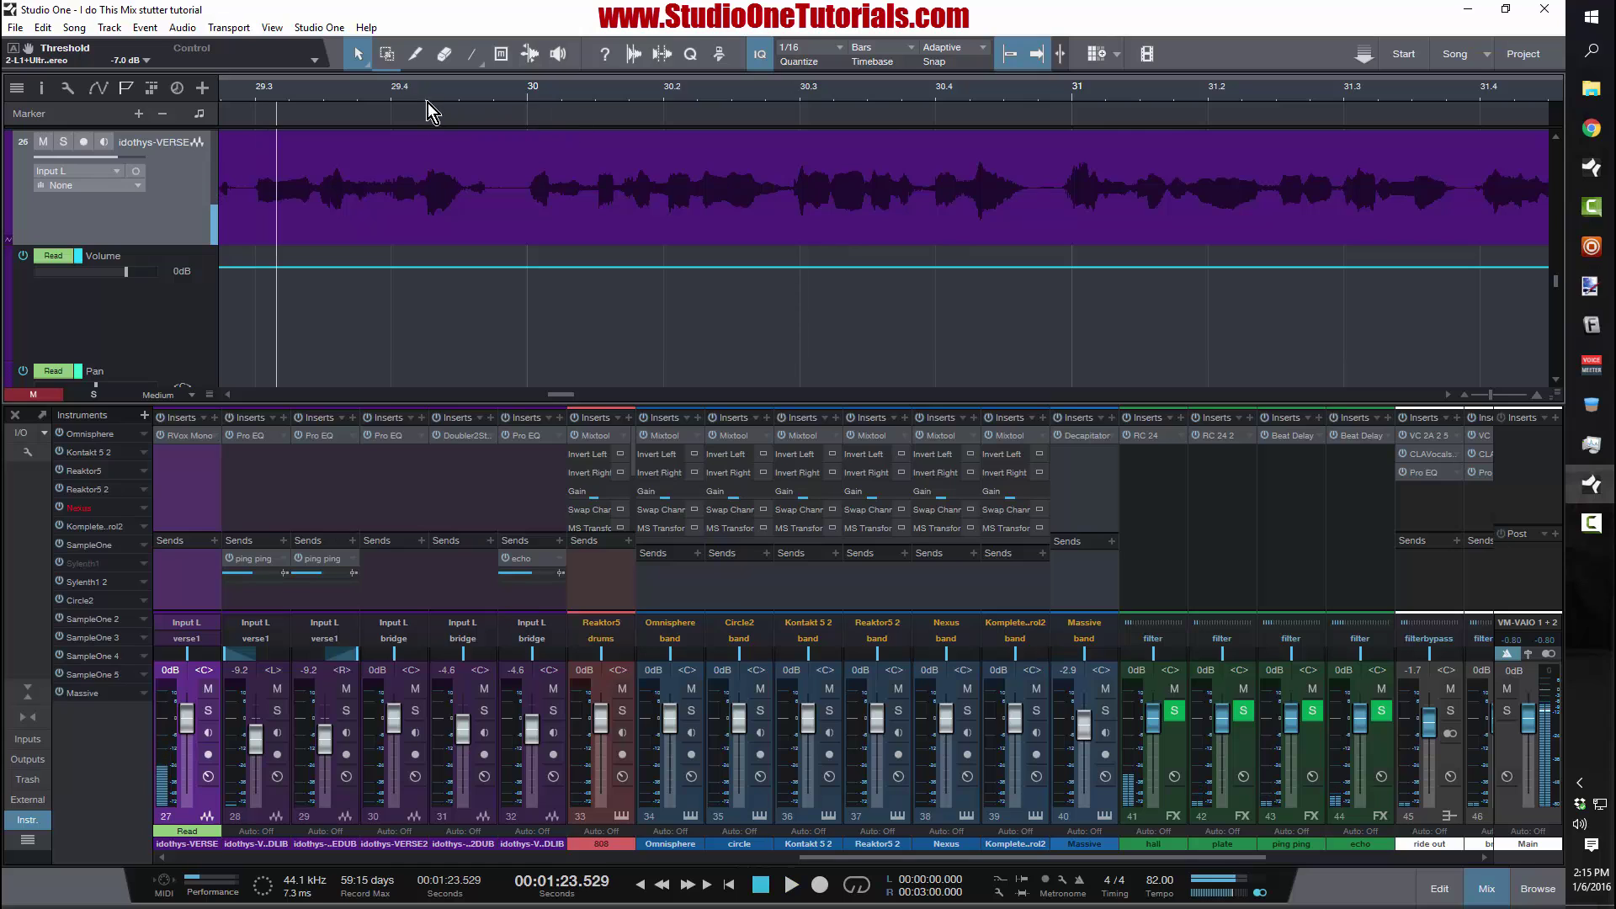
- Lower the event volume of the first two stutter slices after bar 28
left_click_drag(685, 115, 735, 78)
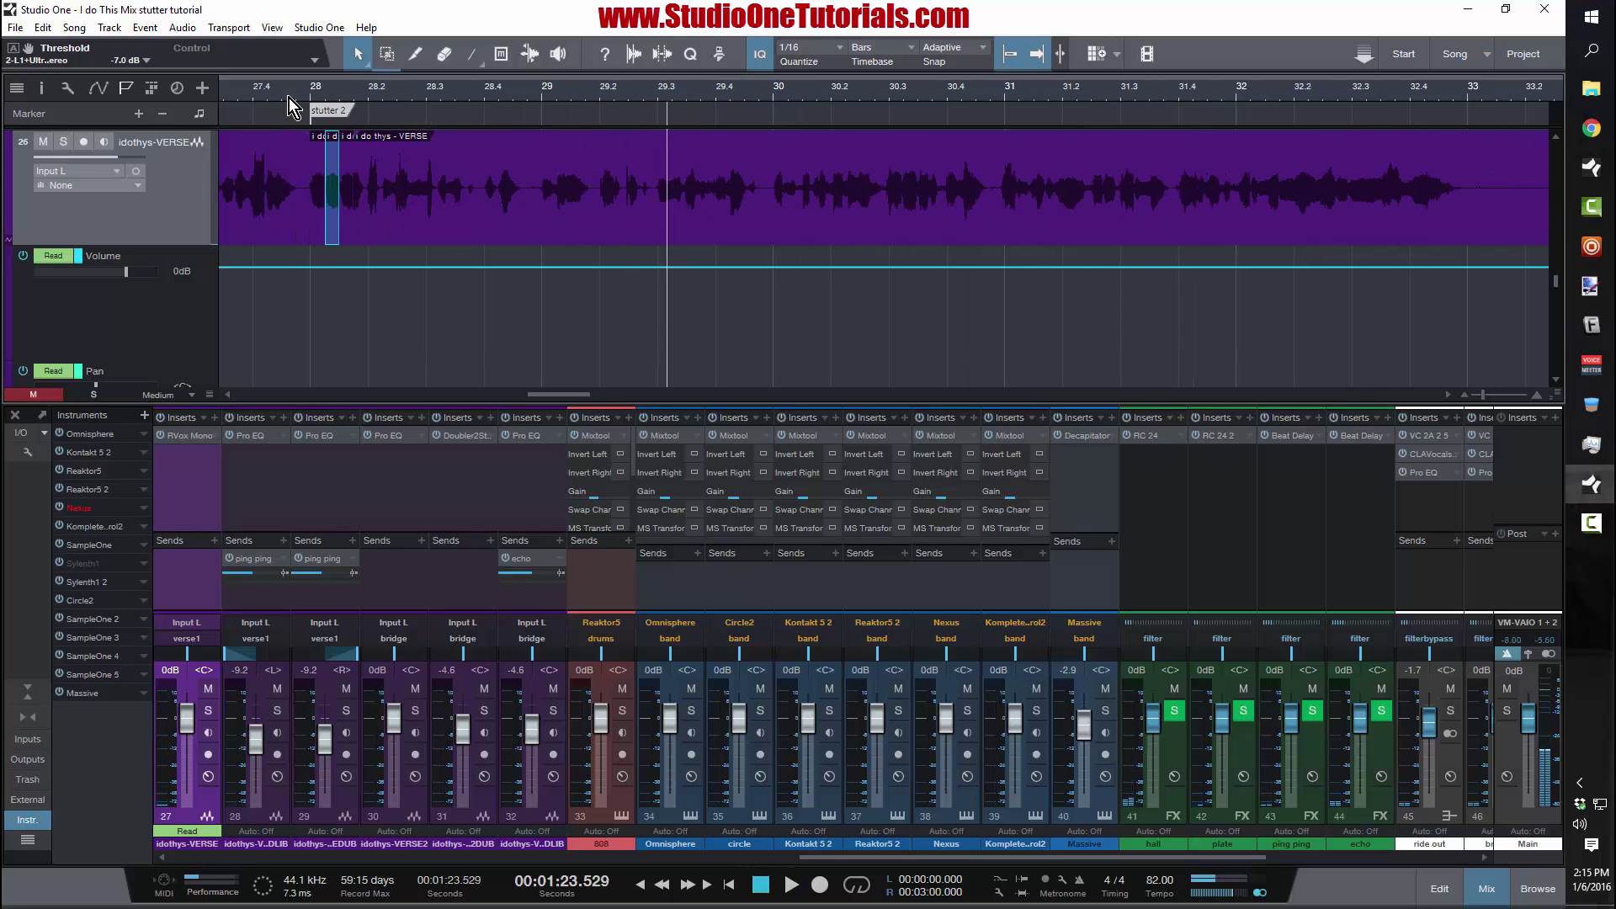
left_click_drag(289, 97, 290, 156)
left_click(447, 165)
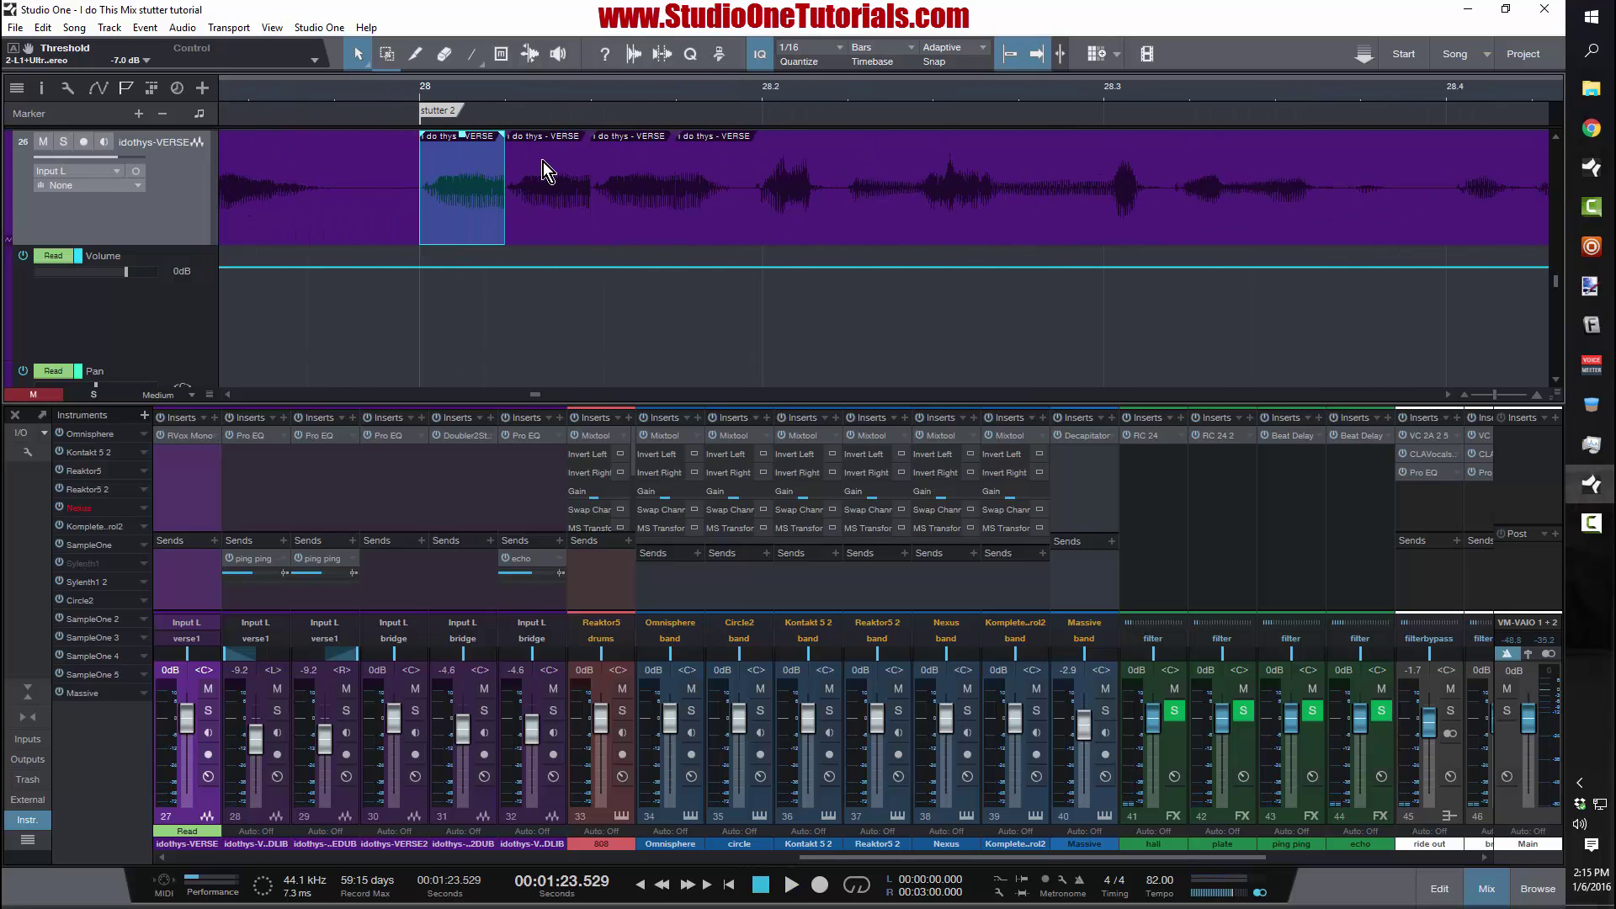
left_click_drag(463, 135, 549, 158)
left_click(574, 162)
- Draw pan automation that moves the first two slices fully to opposite sides and returns to centre at the third
mouse_move(357, 99)
left_mouse_down()
mouse_move(375, 157)
mouse_move(367, 94)
left_mouse_up()
scroll(429, 240, "down", 2)
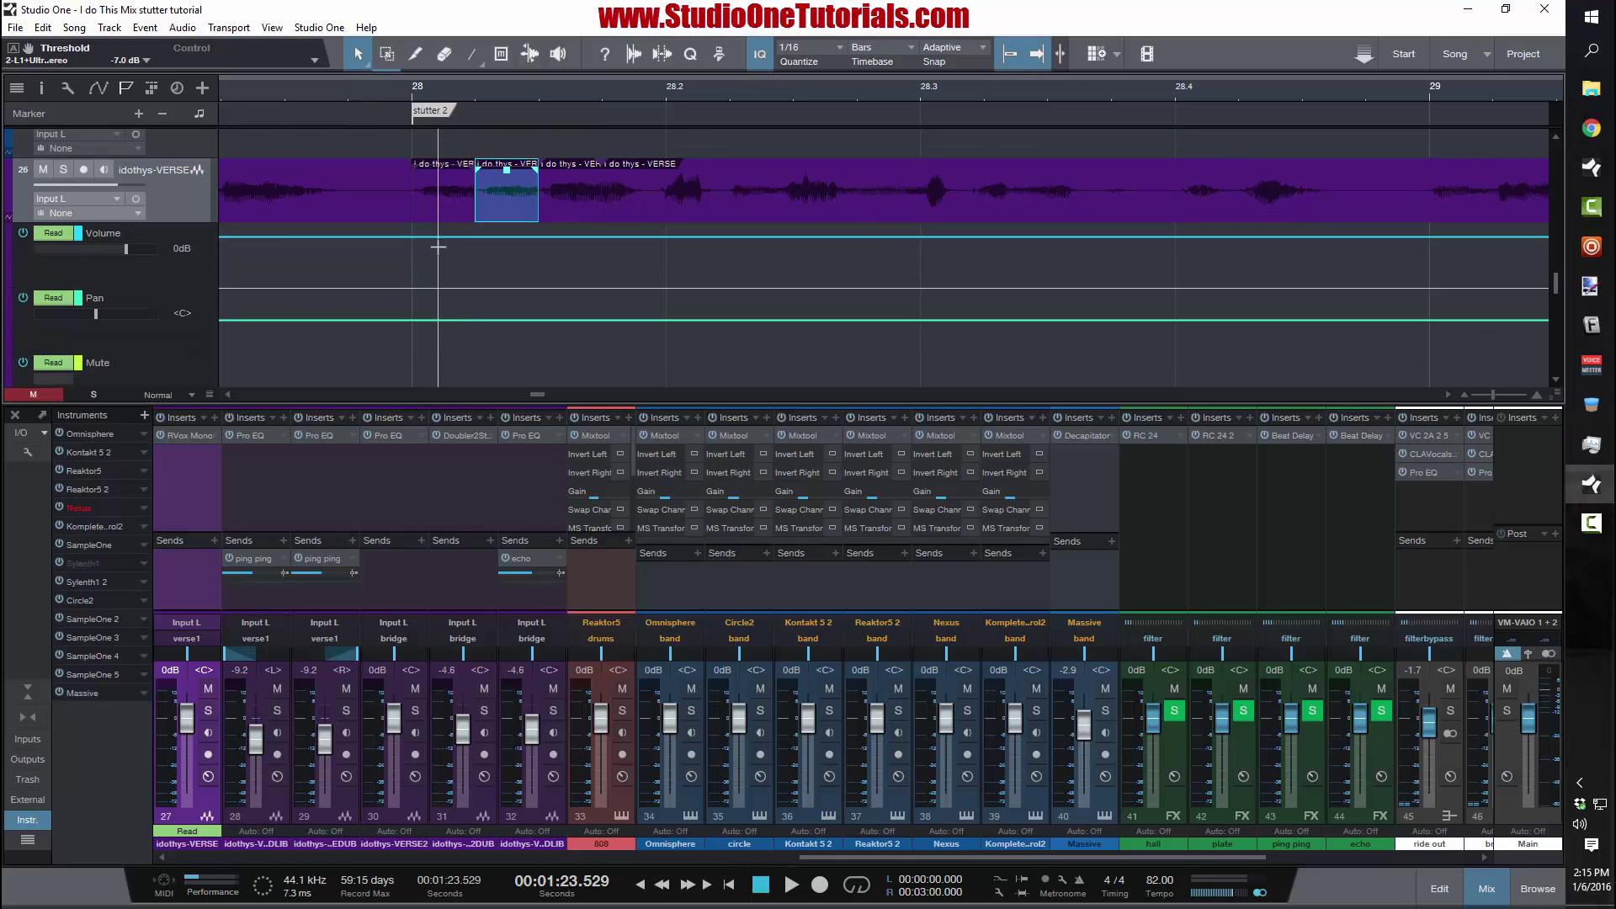
left_click(414, 325)
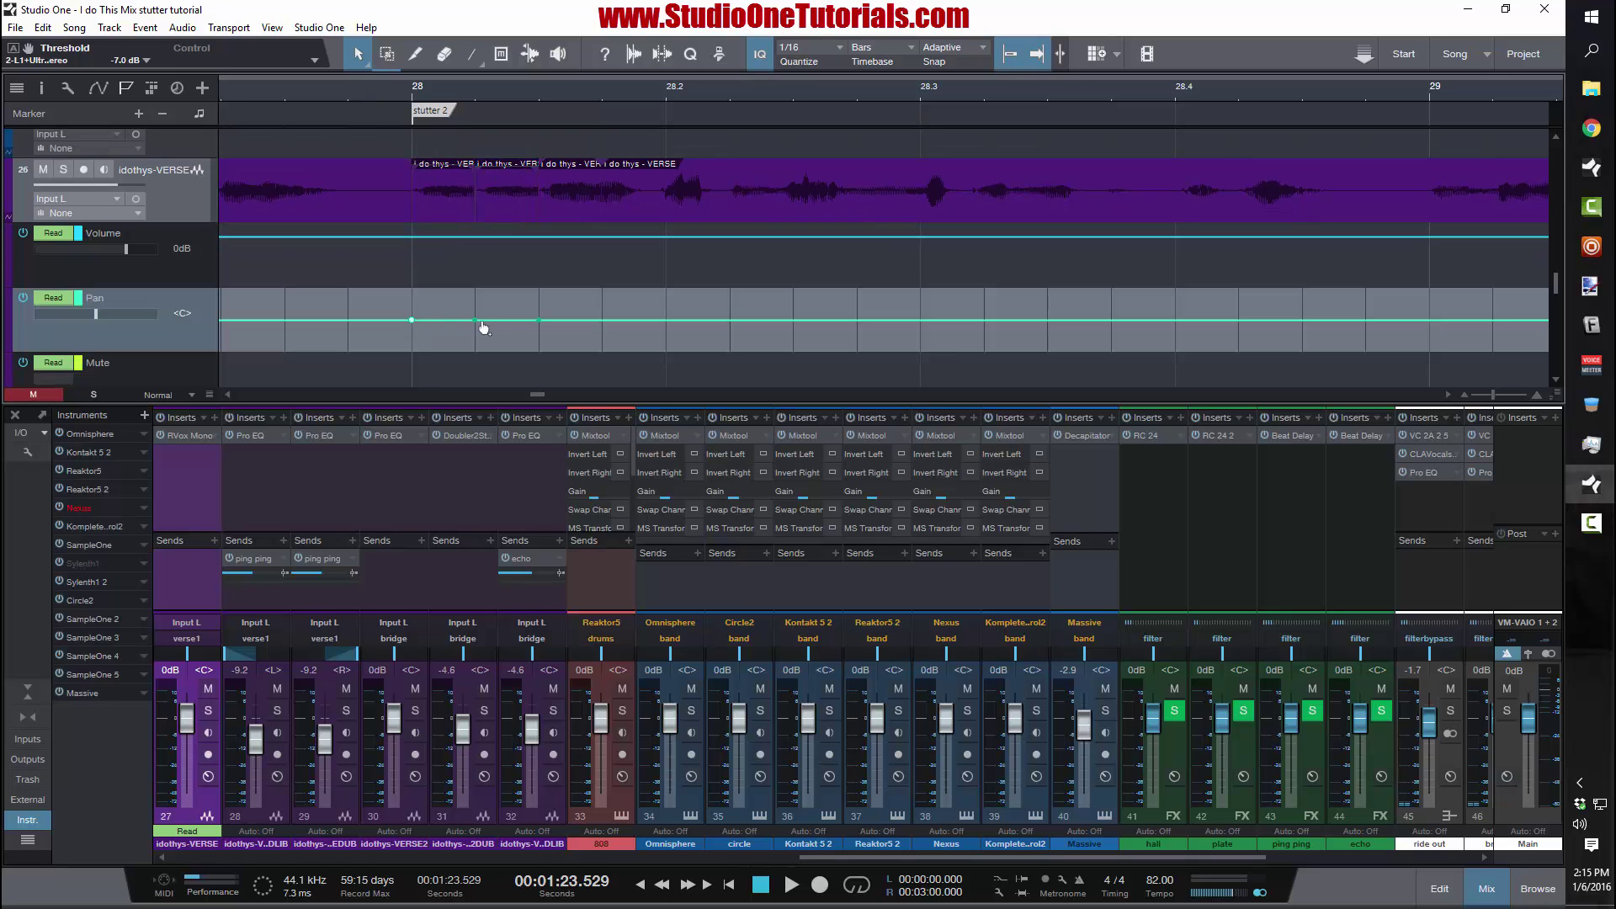
mouse_move(480, 326)
left_mouse_down()
mouse_move(450, 282)
mouse_move(425, 278)
mouse_move(473, 312)
left_mouse_up()
mouse_move(531, 315)
left_mouse_down()
mouse_move(480, 285)
mouse_move(527, 333)
mouse_move(484, 354)
mouse_move(547, 355)
mouse_move(555, 328)
left_mouse_up()
- Play the passage across the stutter 2 marker to check the panned slices and view the whole song arrangement
left_click_drag(401, 88, 476, 49)
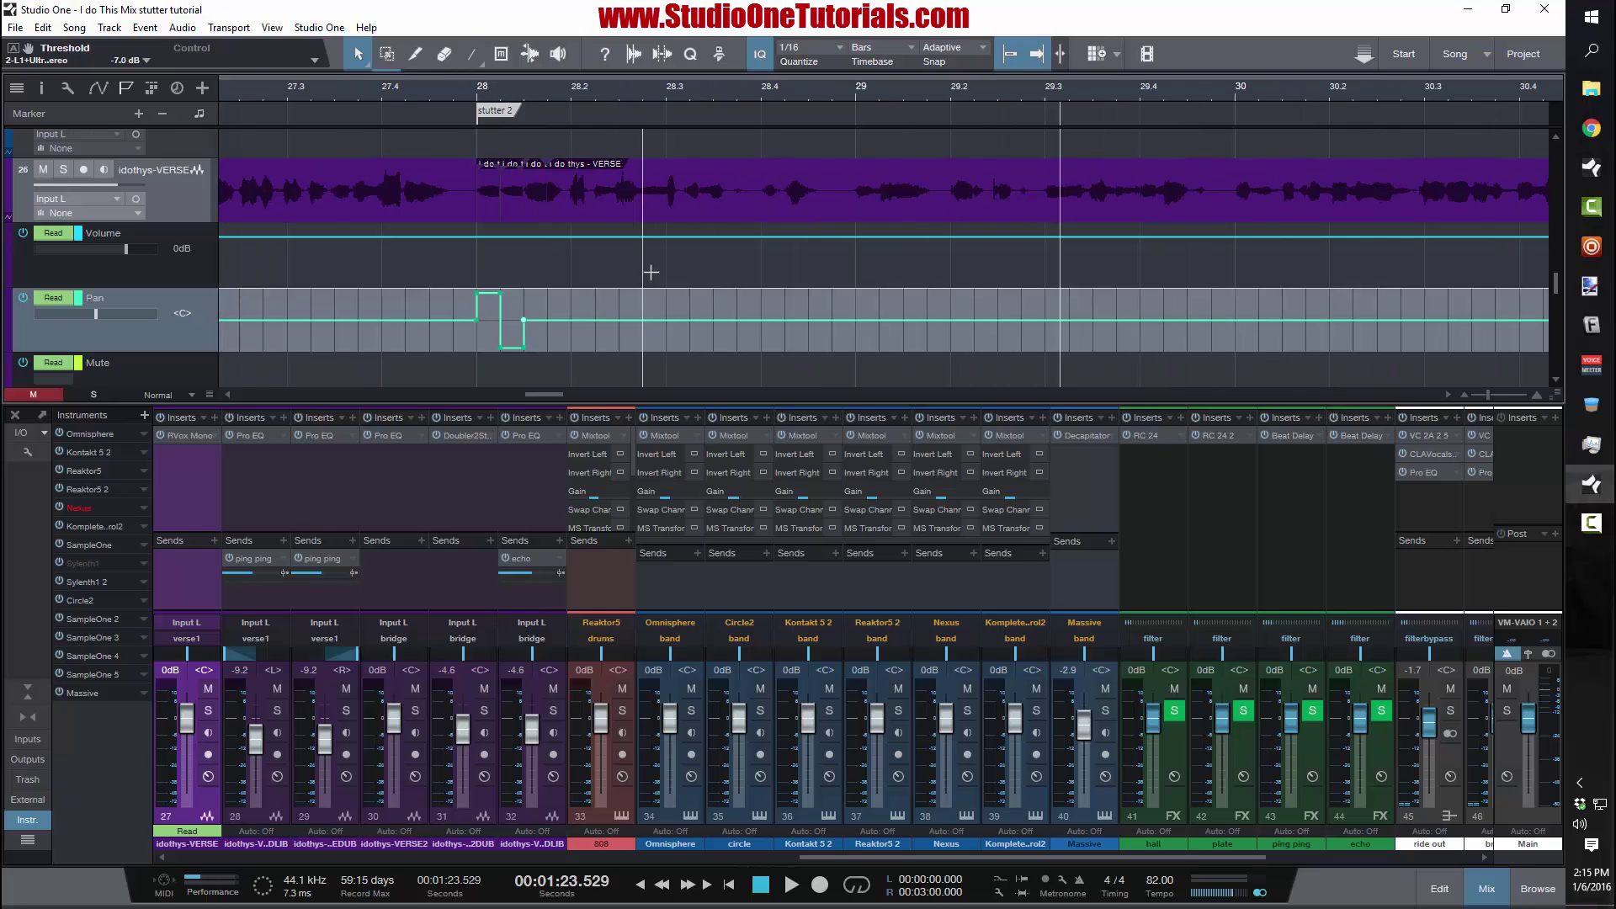
scroll(649, 270, "down", 4)
scroll(614, 253, "up", 3)
scroll(614, 253, "up", 1)
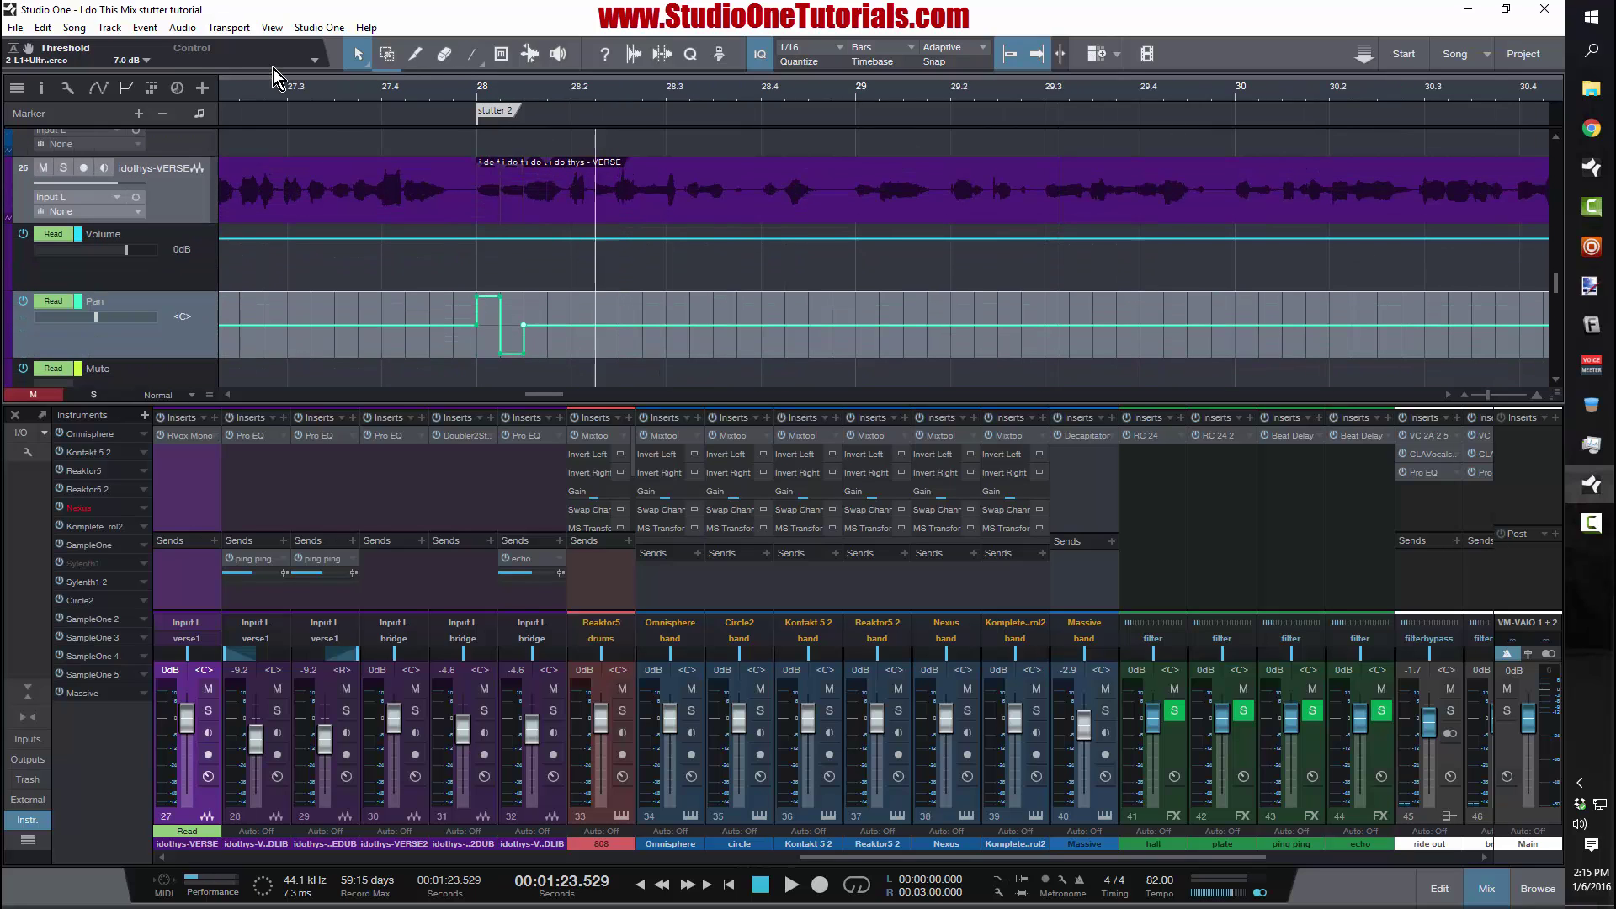
double_click(274, 93)
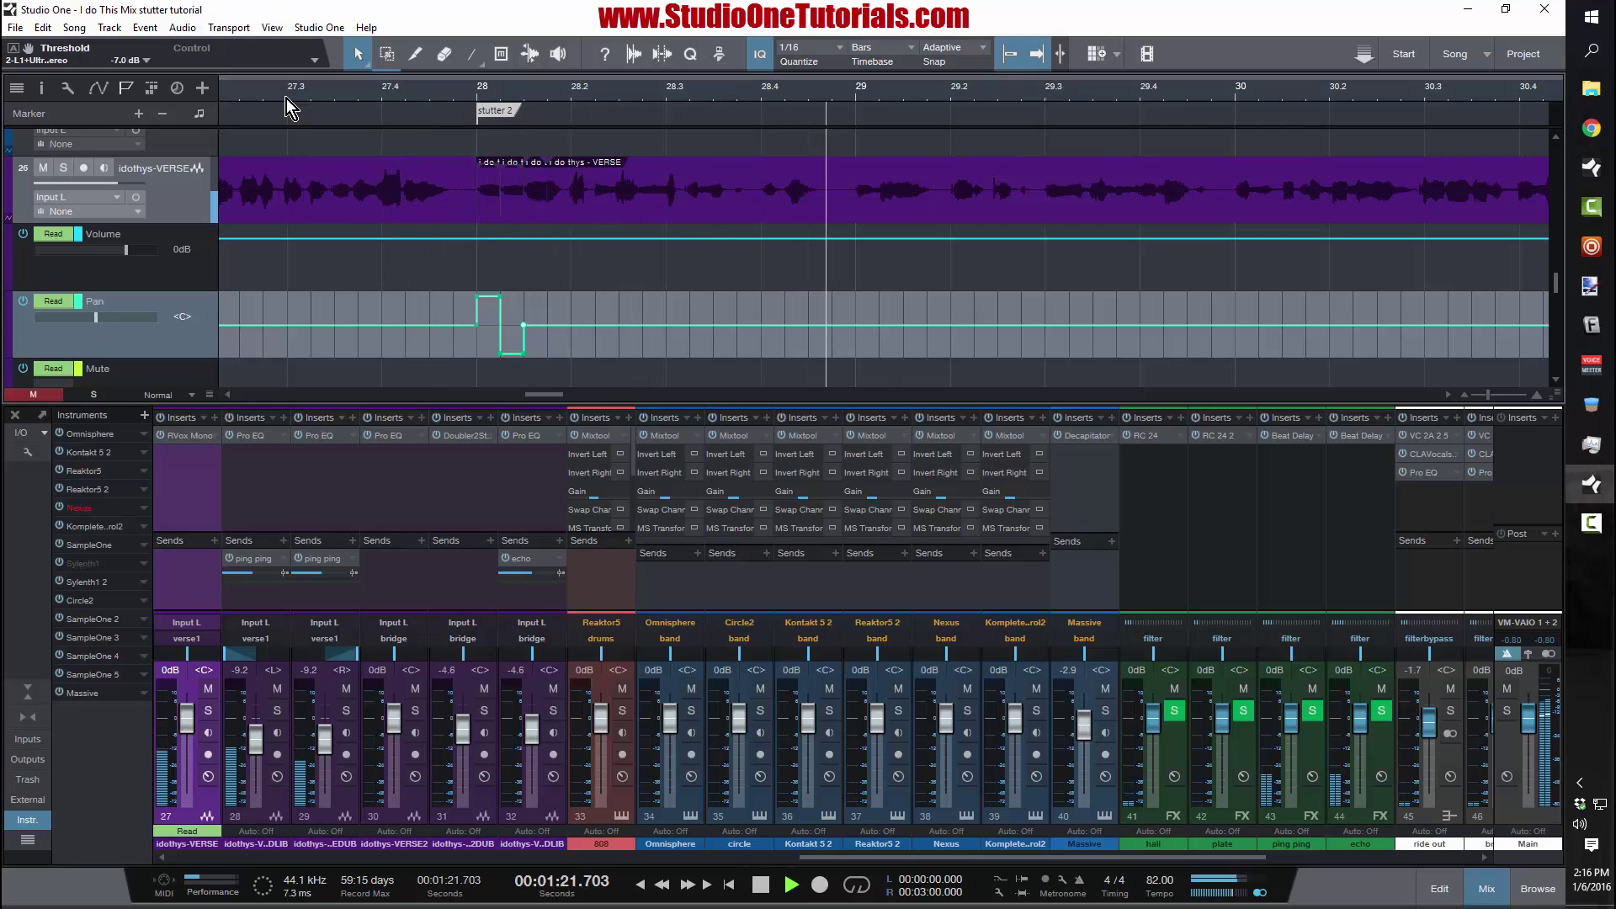
left_click(286, 99)
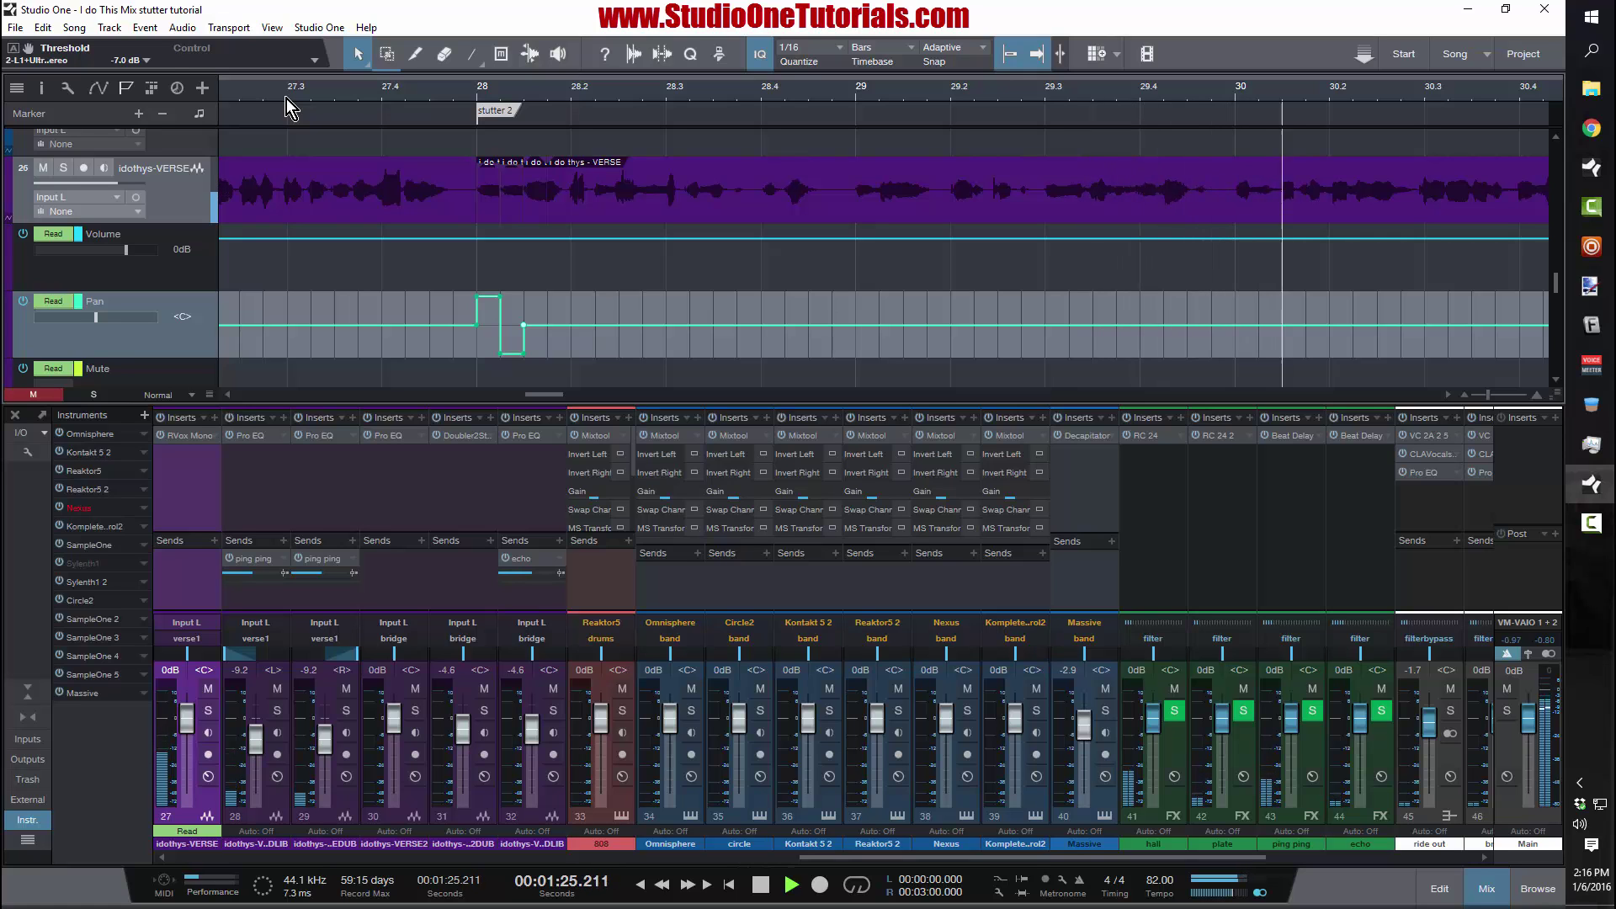
key("space")
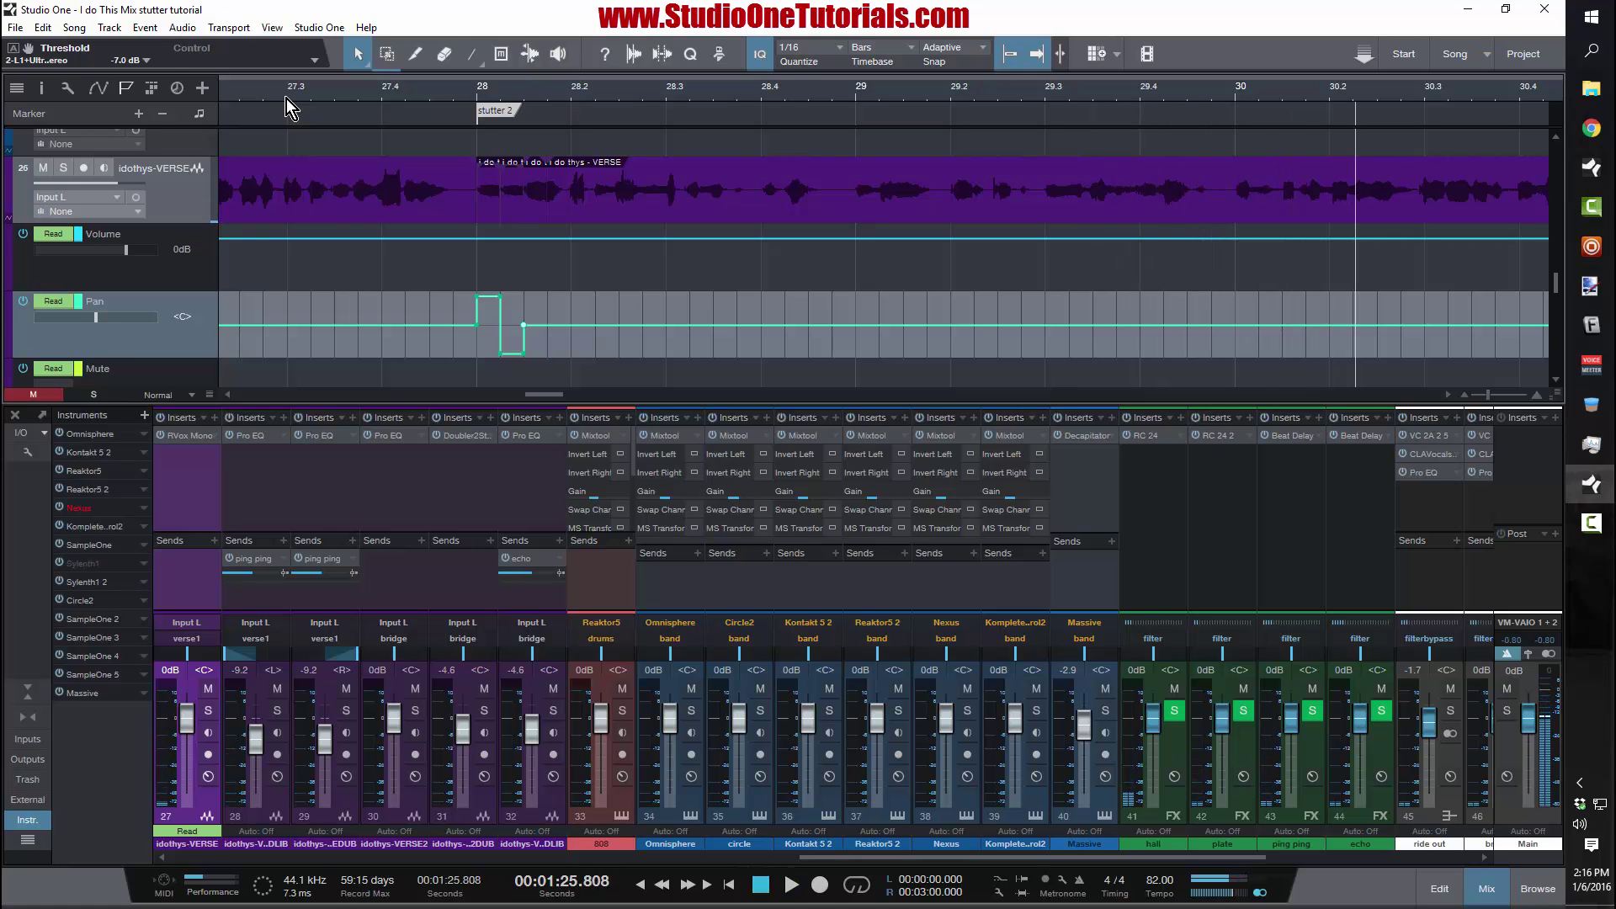
left_click_drag(286, 98, 522, 11)
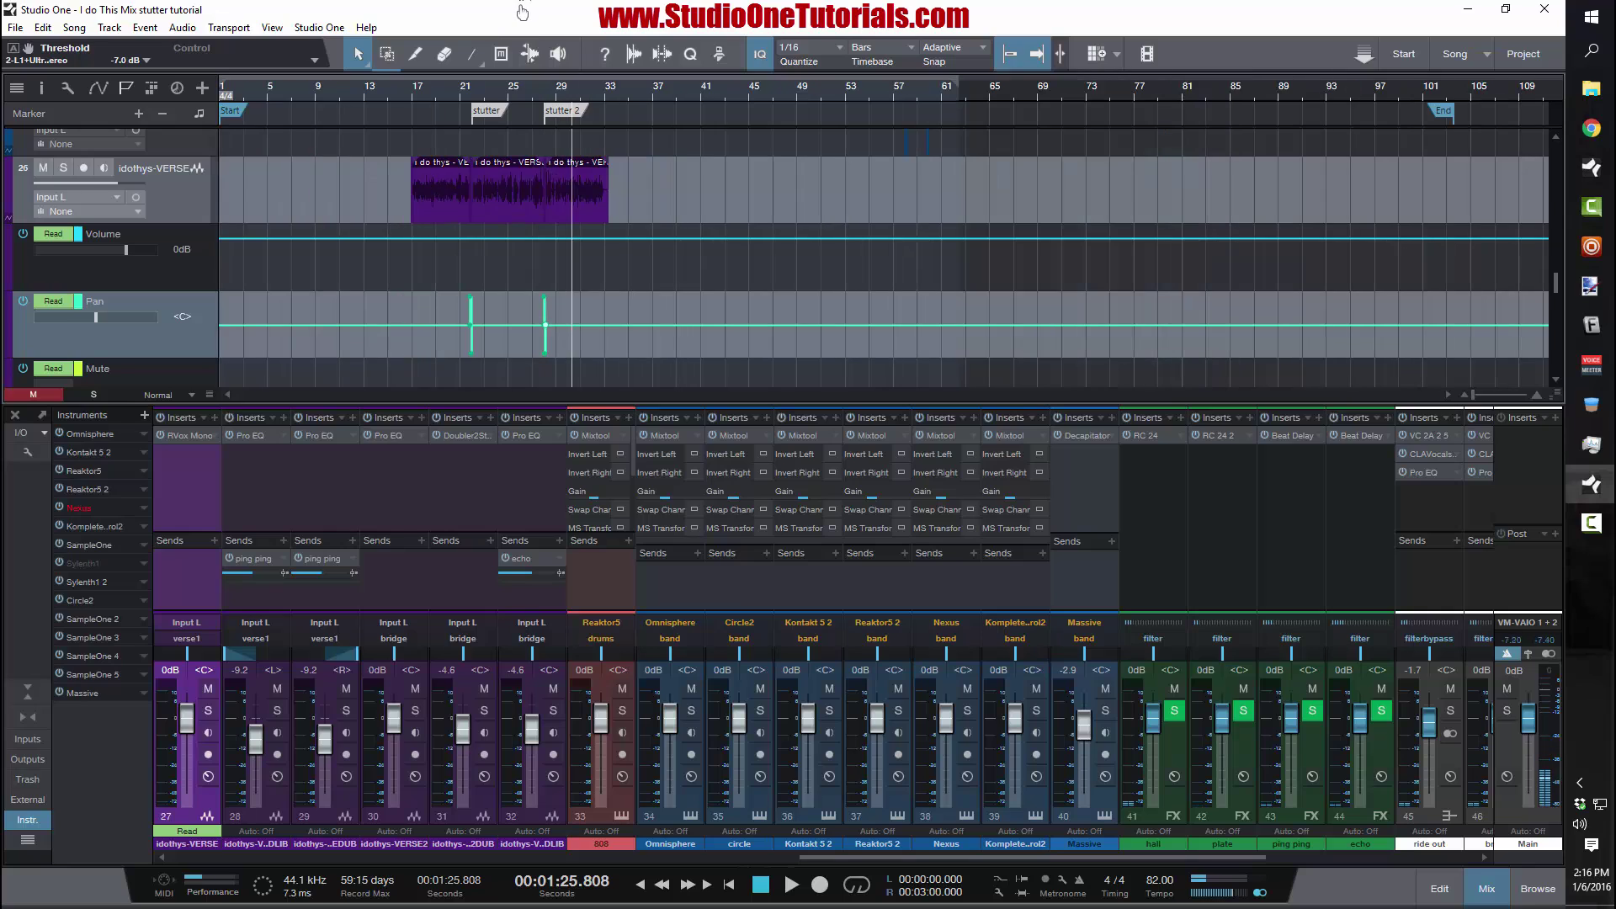
scroll(628, 249, "down", 3)
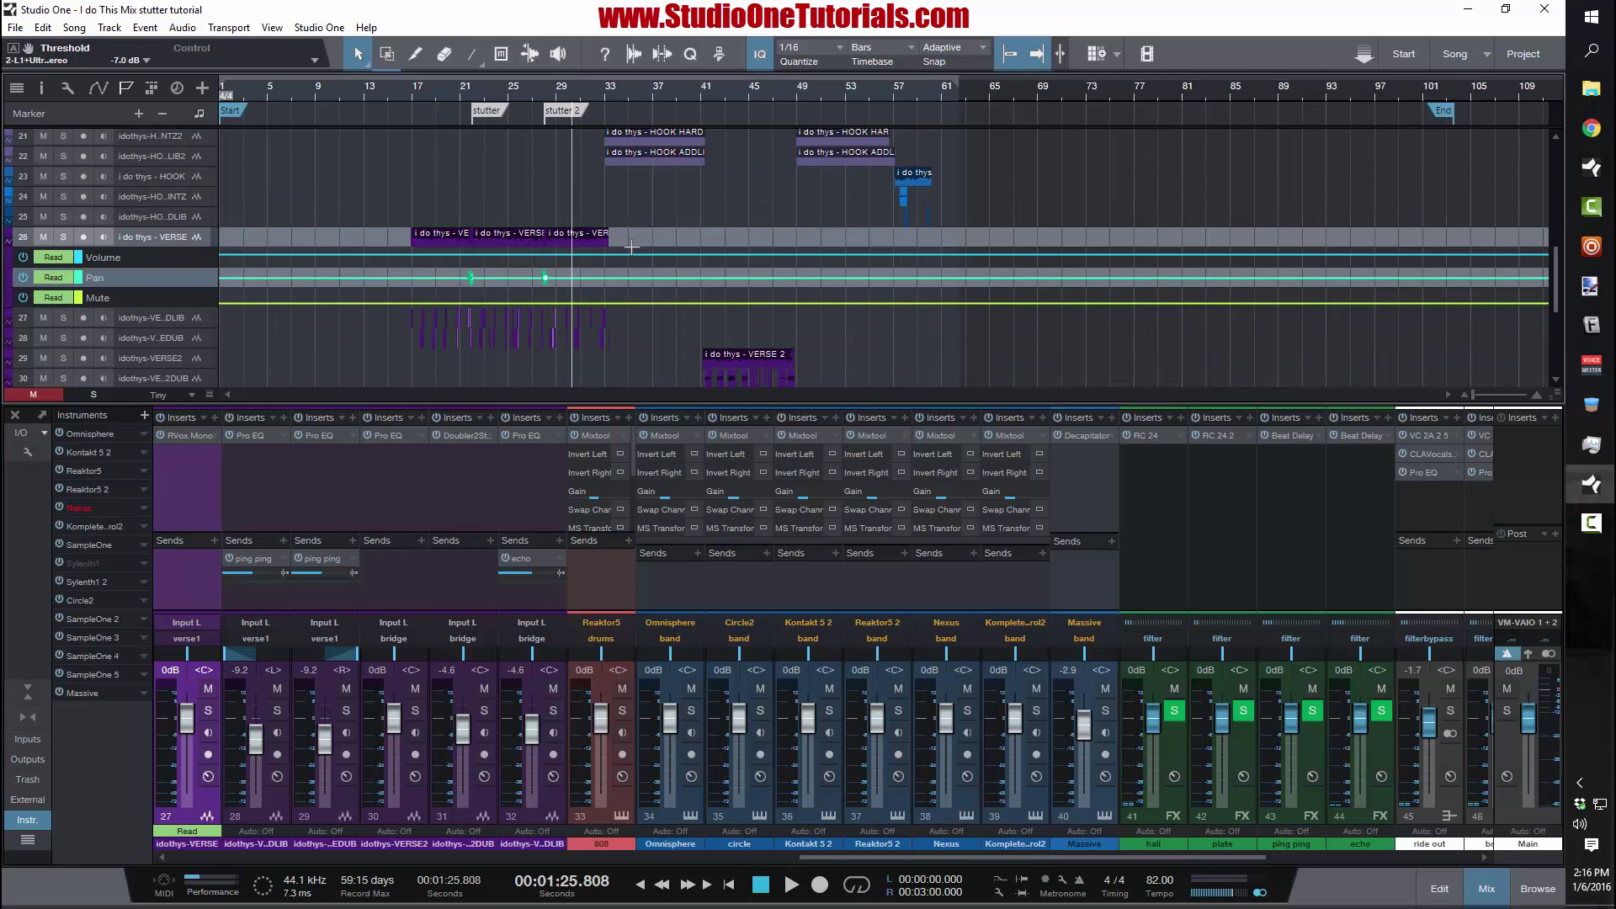